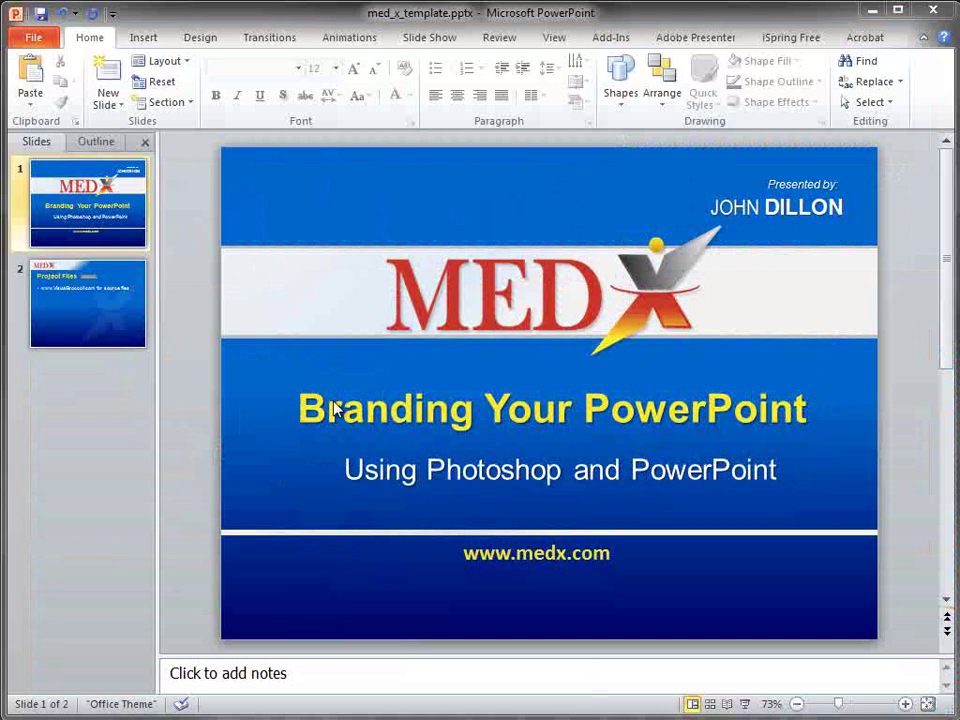
Create a new blank presentation from the New page in Backstage view.
click(33, 38)
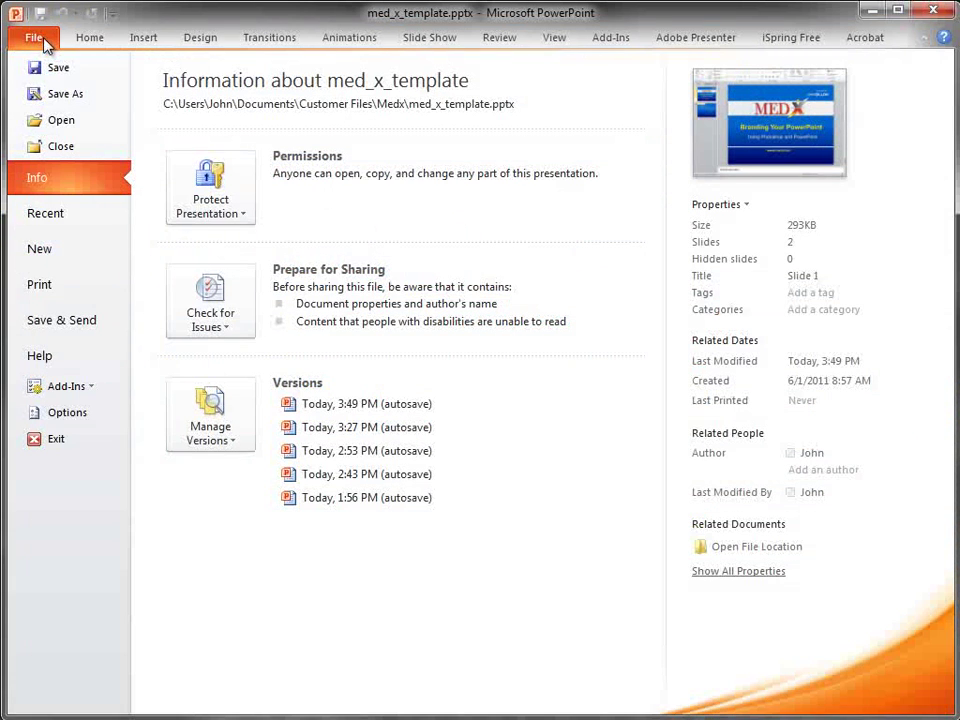
click(40, 254)
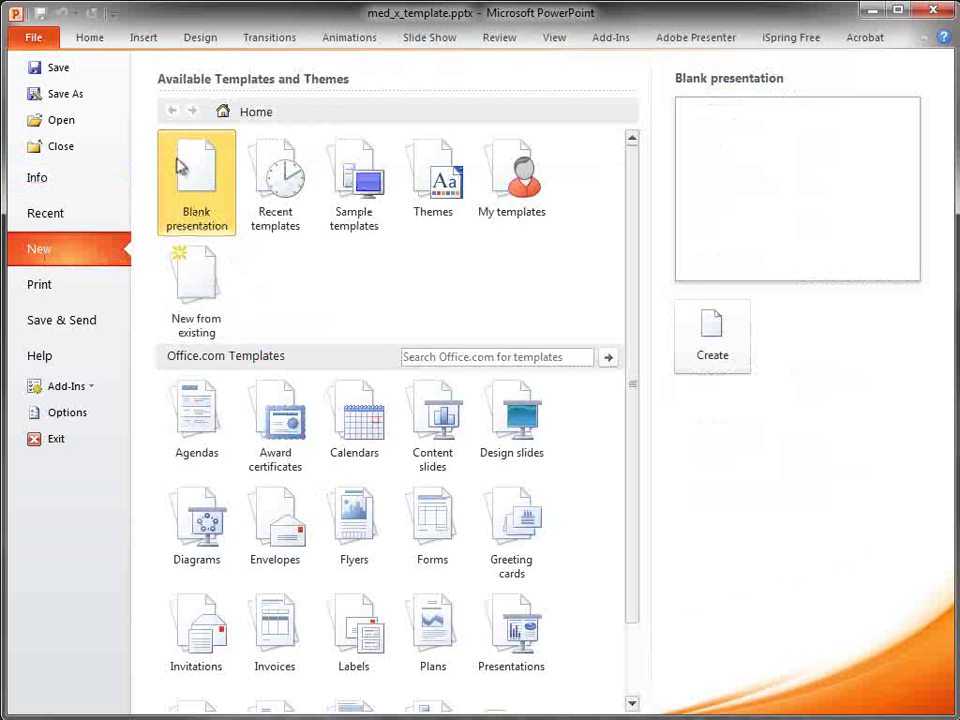
click(710, 325)
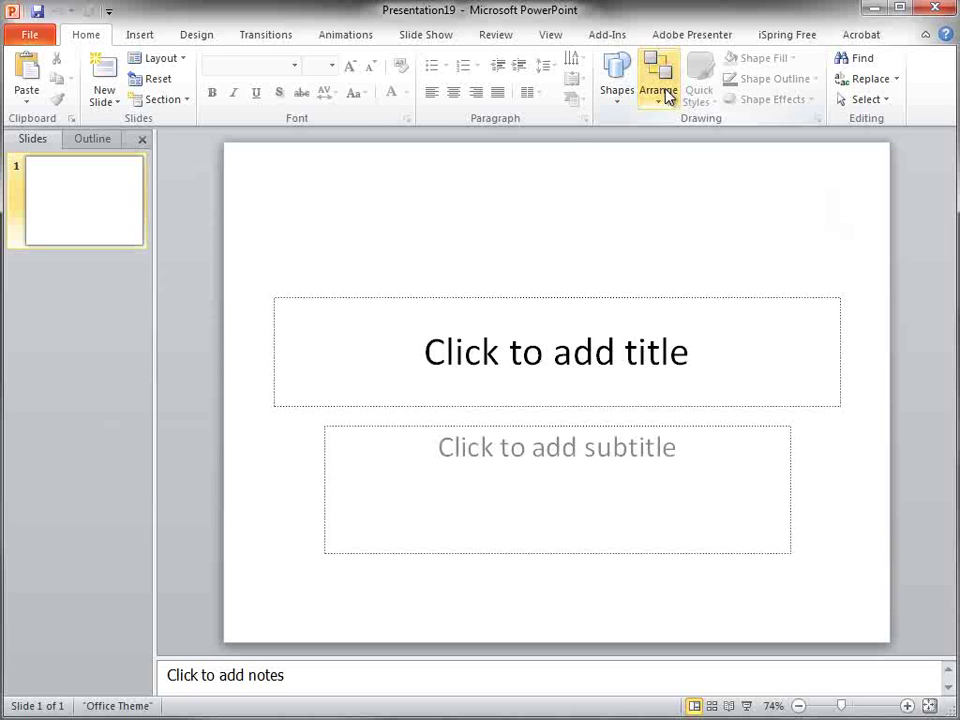
Switch to Slide Master view, draw a small blue rectangle on the Title Slide layout, then remove it.
click(551, 37)
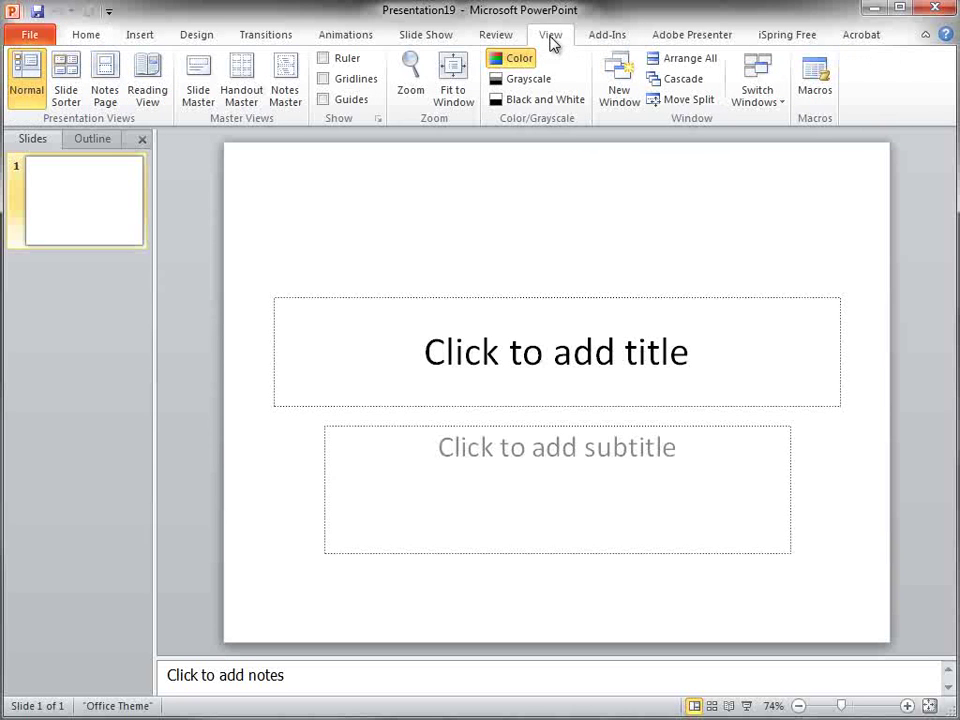
click(197, 70)
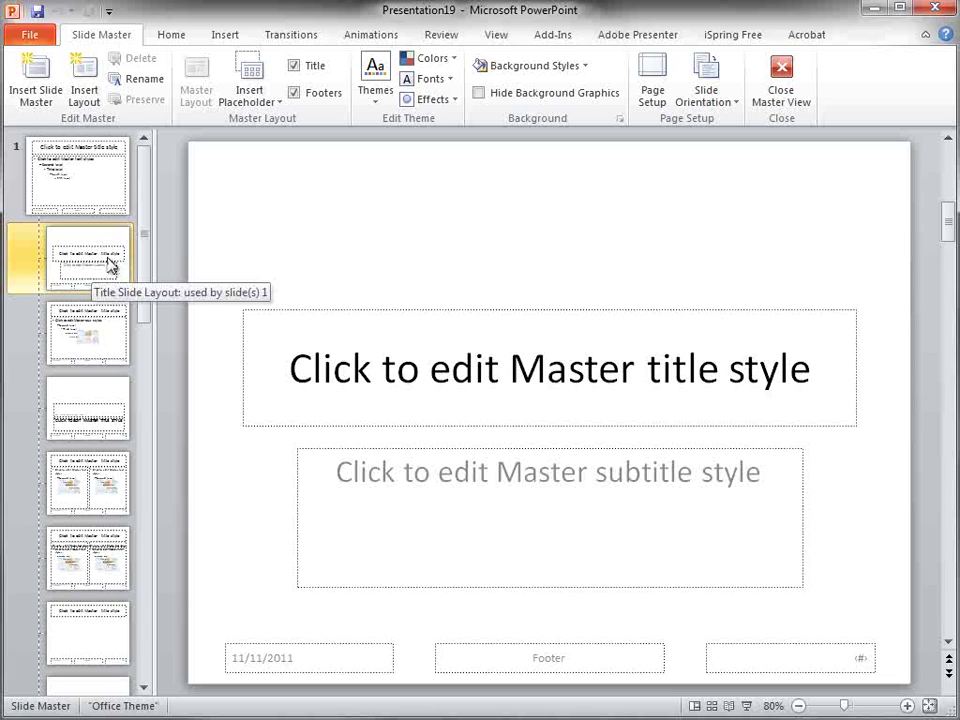
click(215, 38)
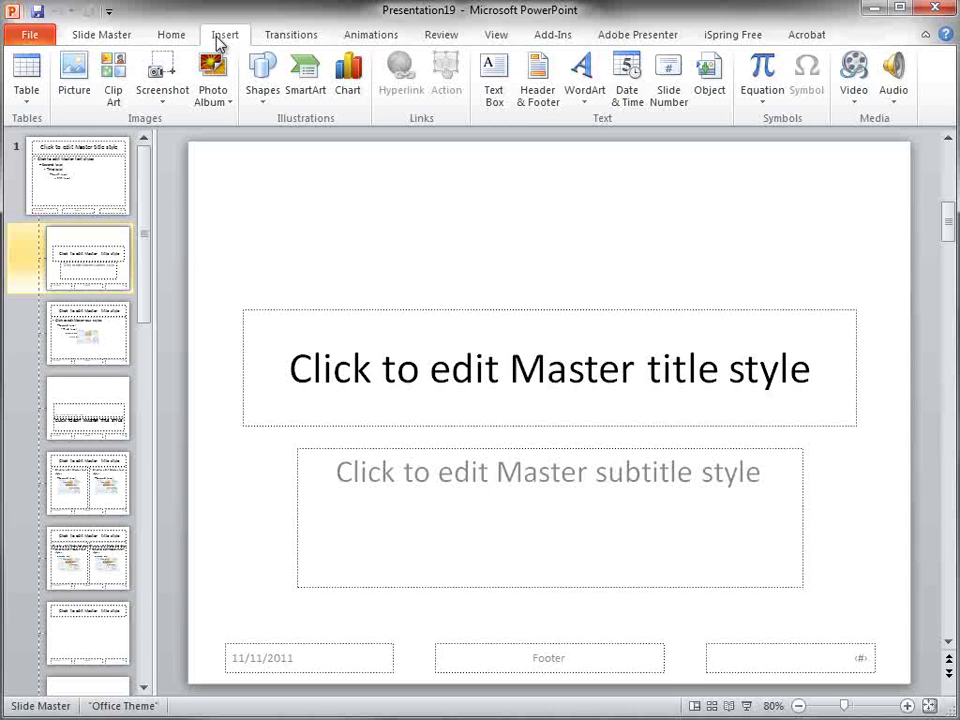
click(262, 80)
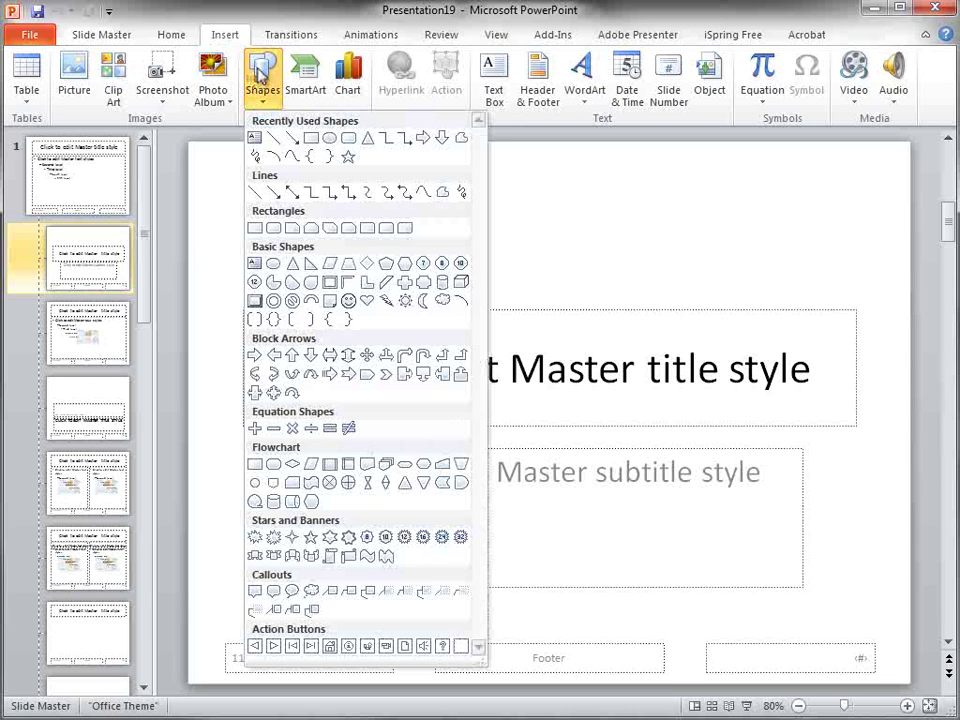
click(256, 134)
drag(229, 201, 309, 244)
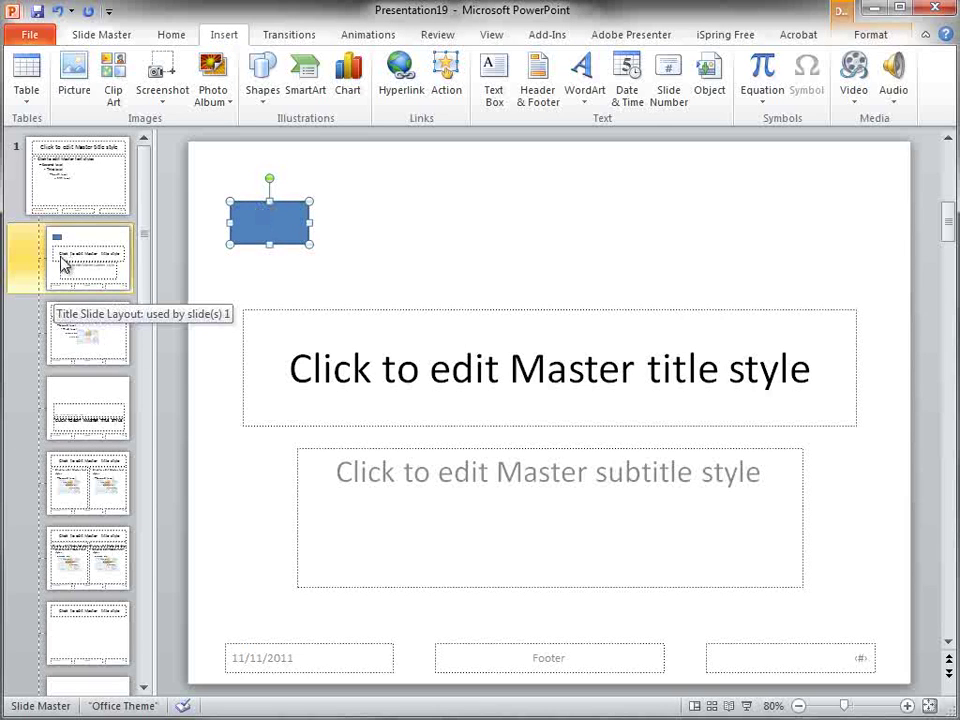
key(Delete)
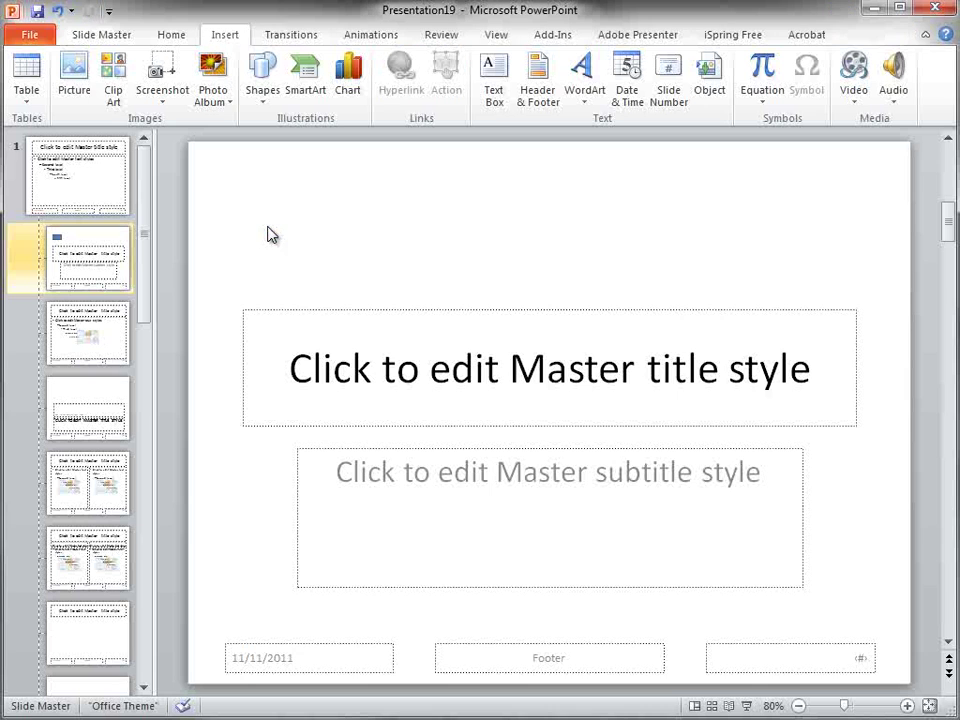
Paste the blue rectangle onto the top Office Theme master, then delete it again.
click(113, 187)
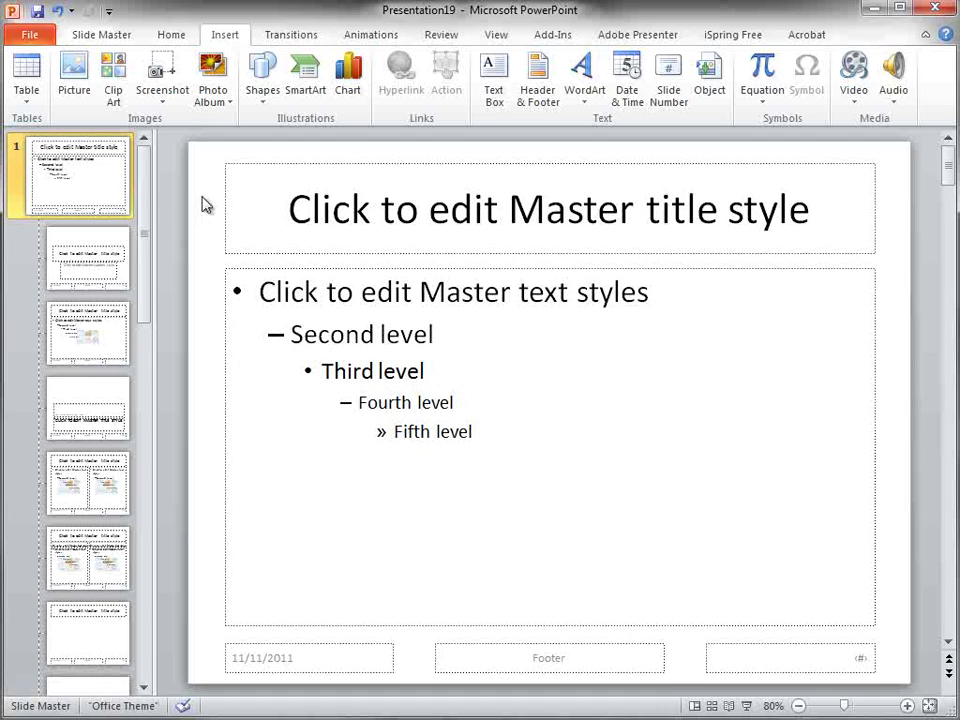
key(ctrl+v)
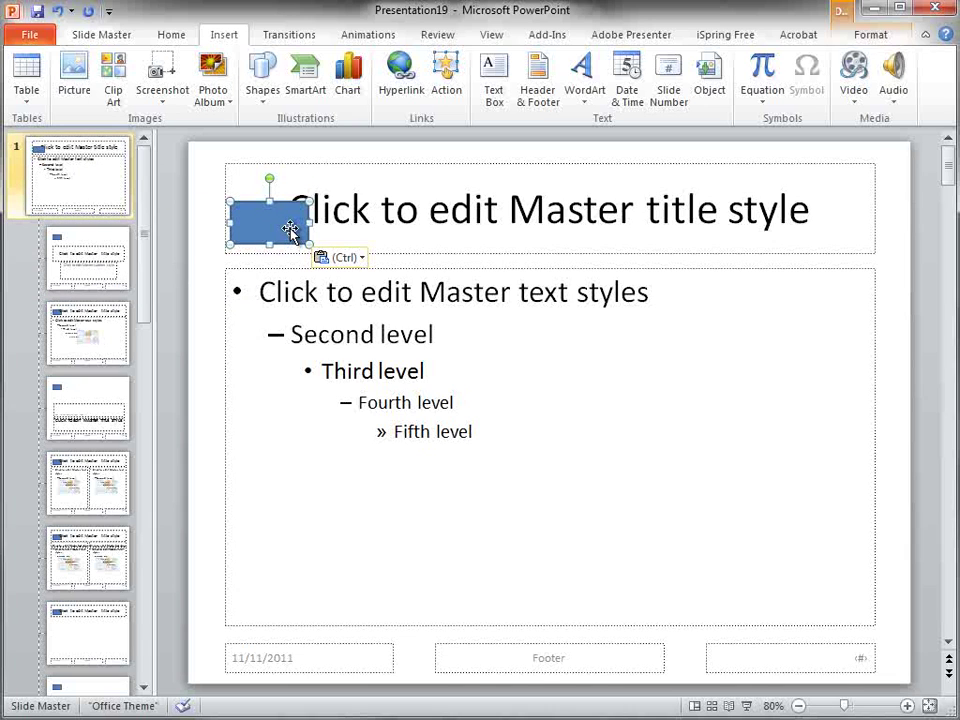
key(Delete)
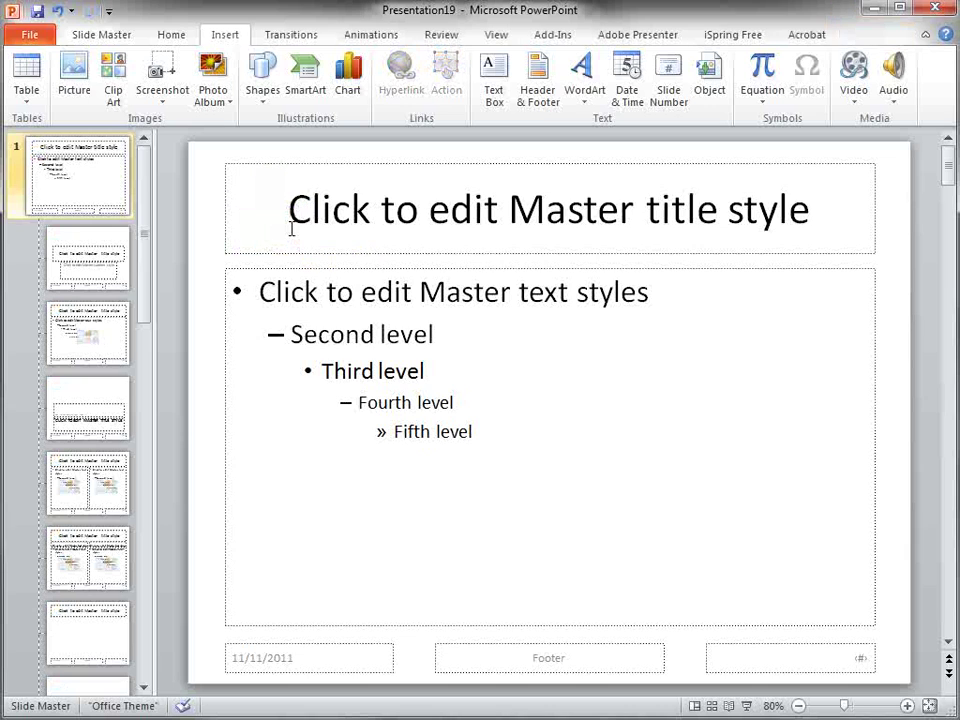
Give the master background a gradient fill with its angle changed from 50° to 90°.
right_click(195, 209)
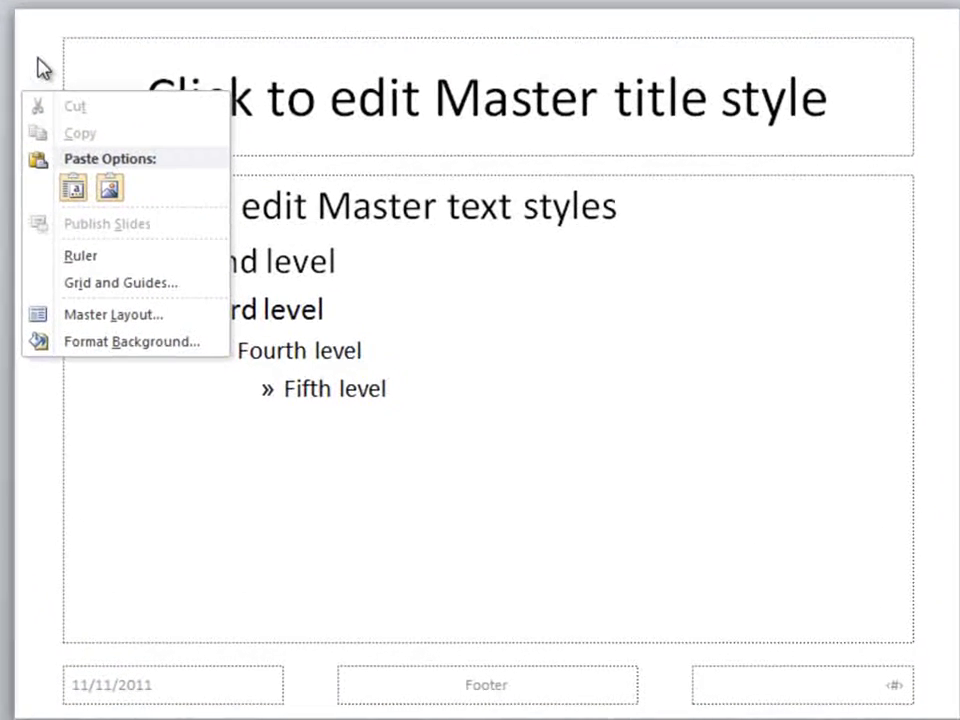
click(66, 337)
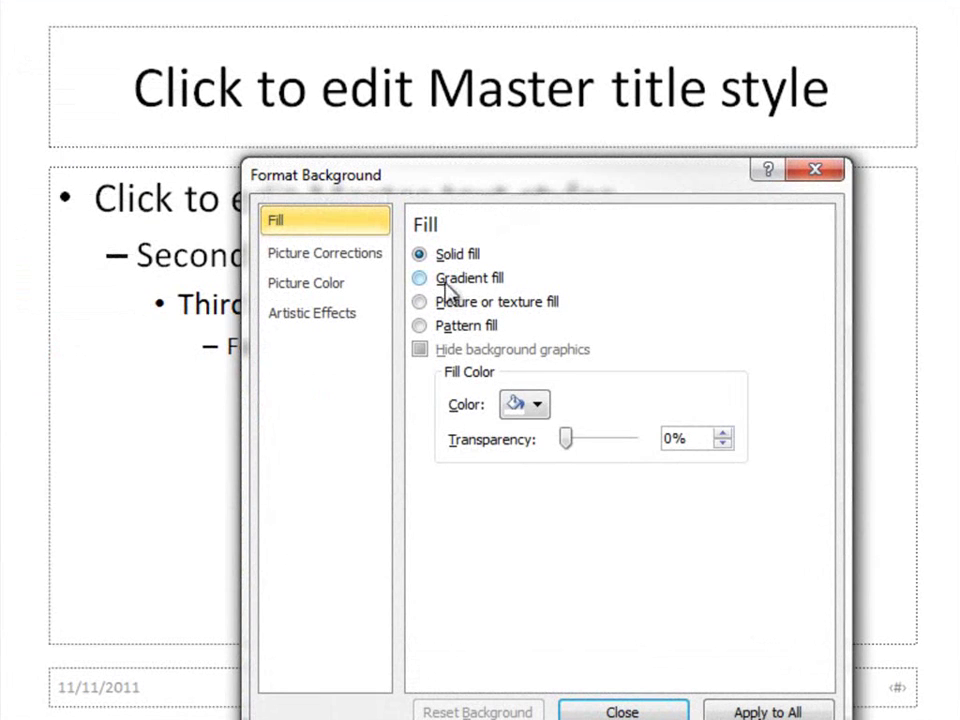
click(447, 289)
drag(514, 190, 354, 71)
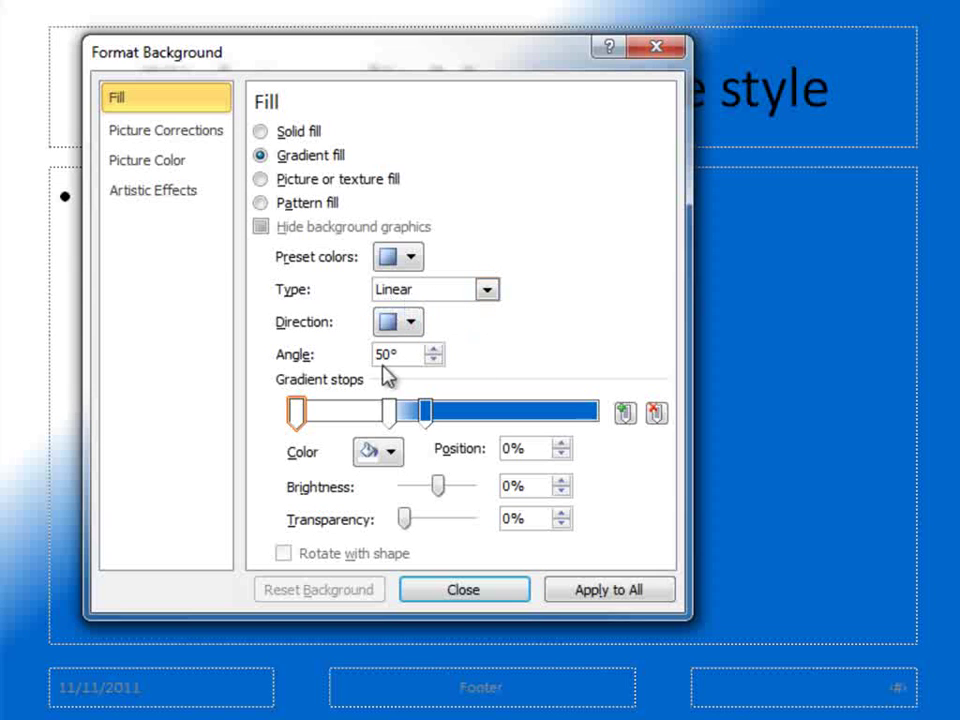
drag(403, 354, 377, 354)
text(90)
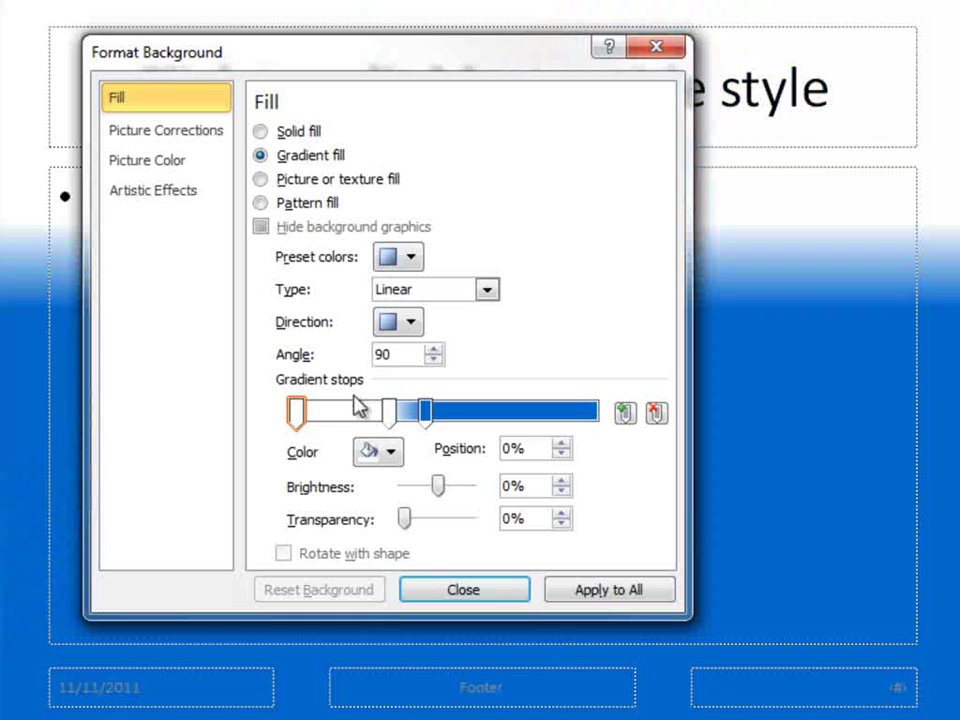
Add two gradient stops, then remove the unneeded stops, including the 78% and 64% ones.
click(489, 413)
click(530, 413)
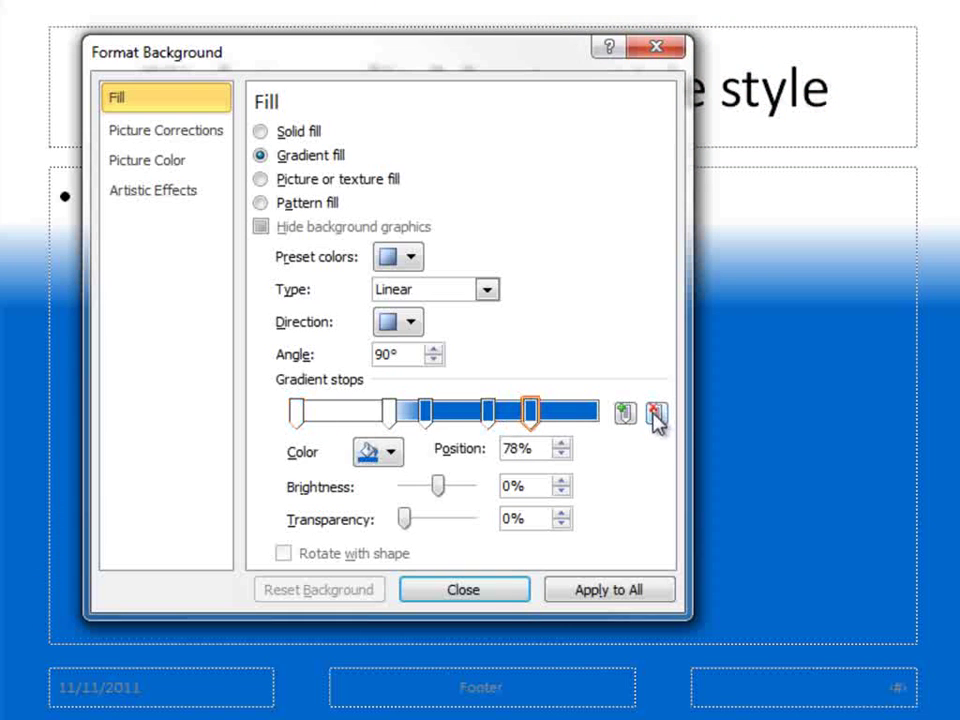
click(656, 414)
click(656, 414)
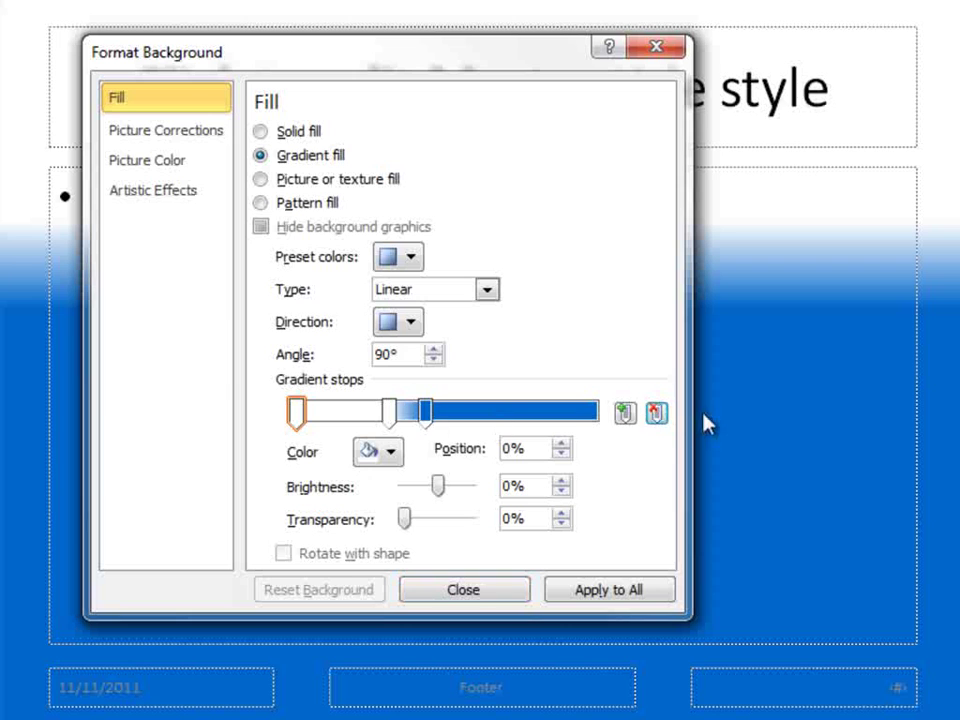
click(657, 416)
Move the white stop to the gradient's start and make the 26% stop bright blue.
drag(389, 416, 604, 424)
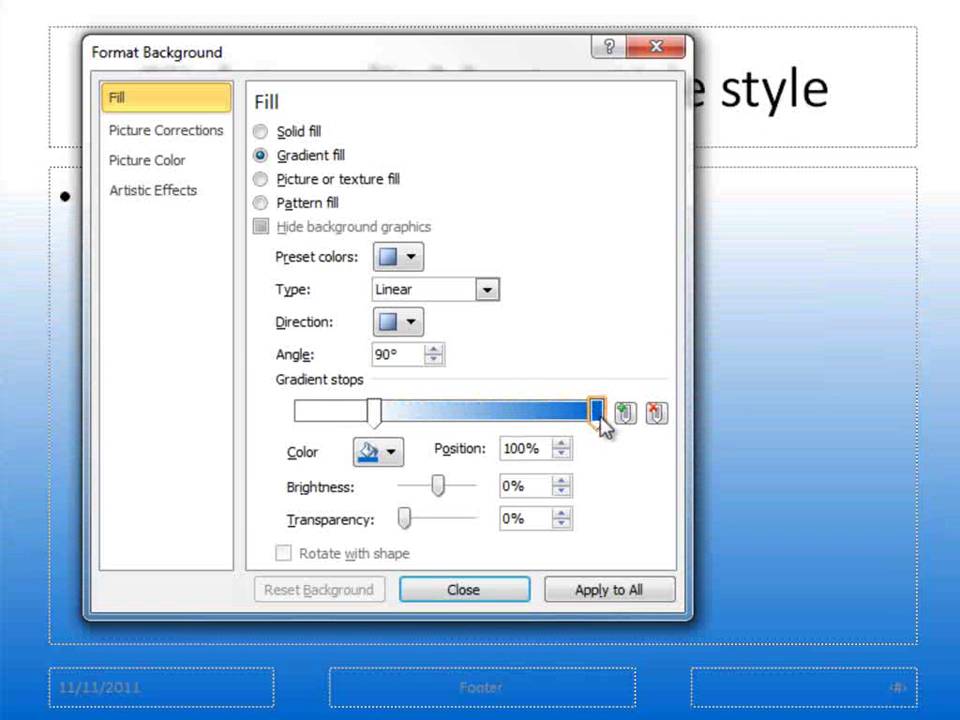
click(372, 424)
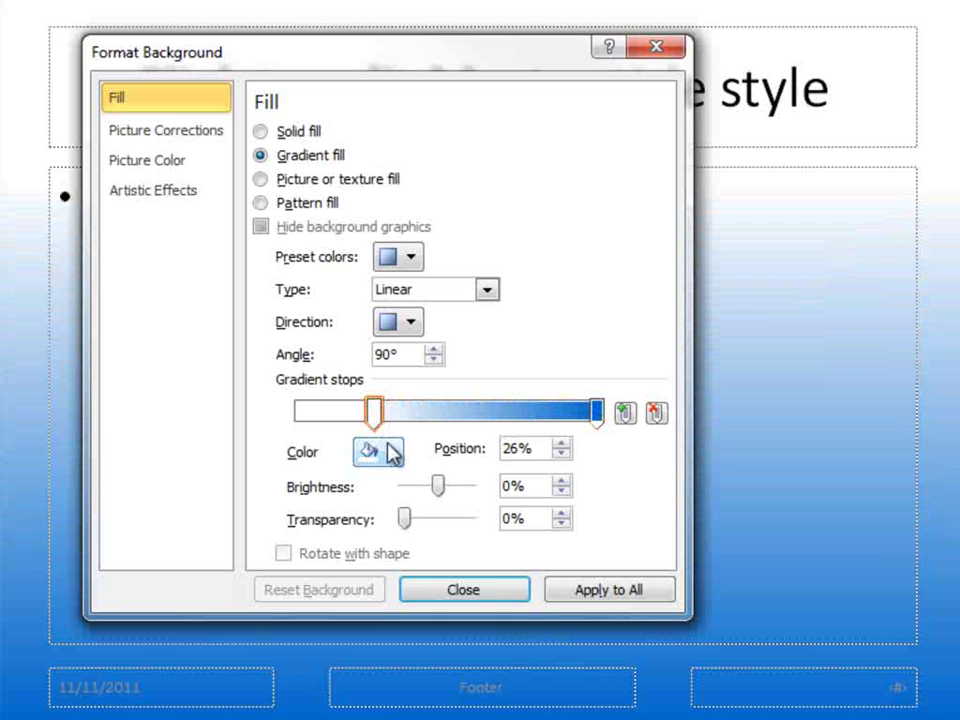
click(392, 454)
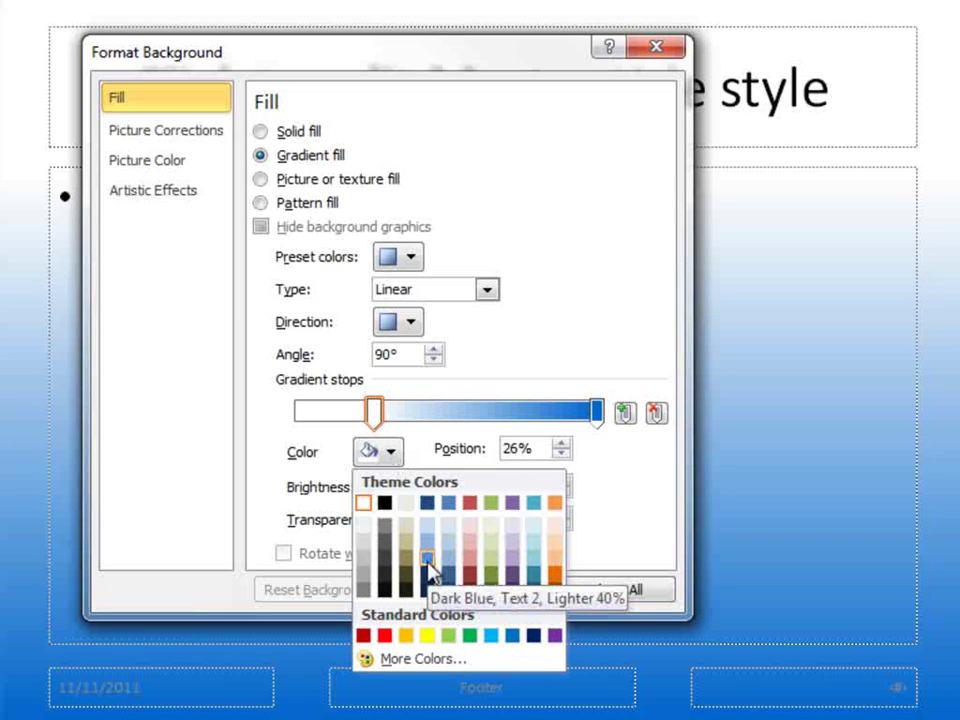
click(394, 662)
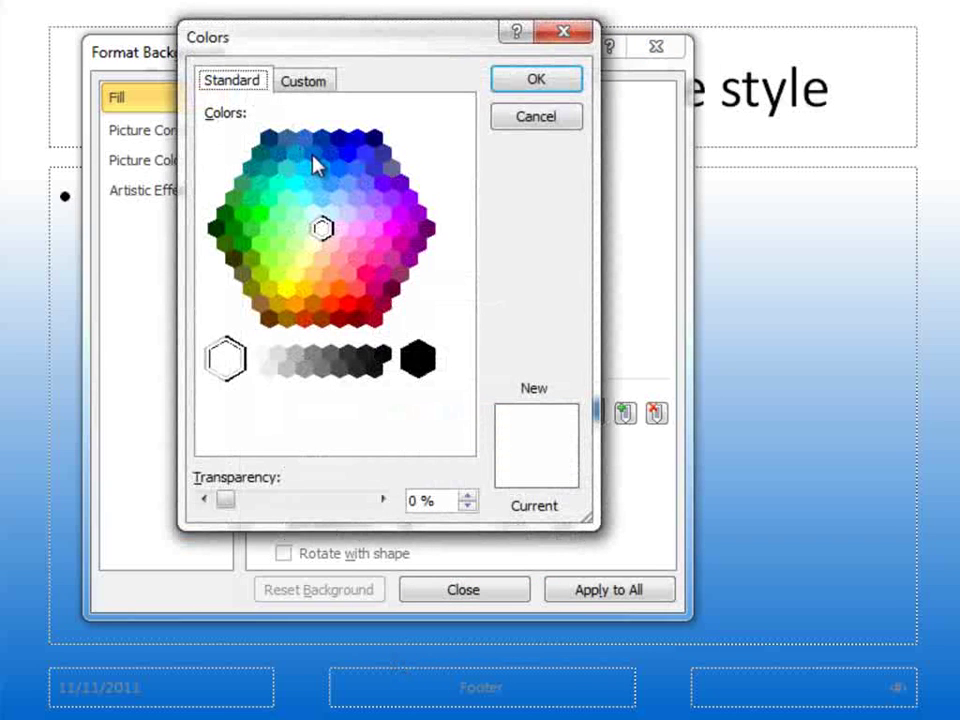
click(313, 153)
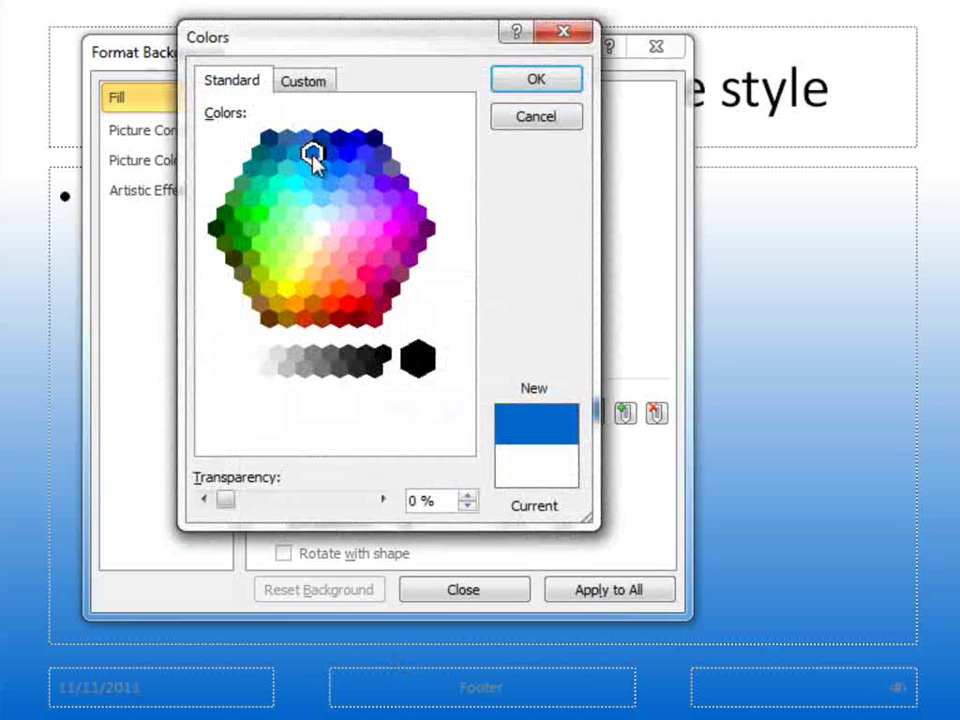
click(514, 80)
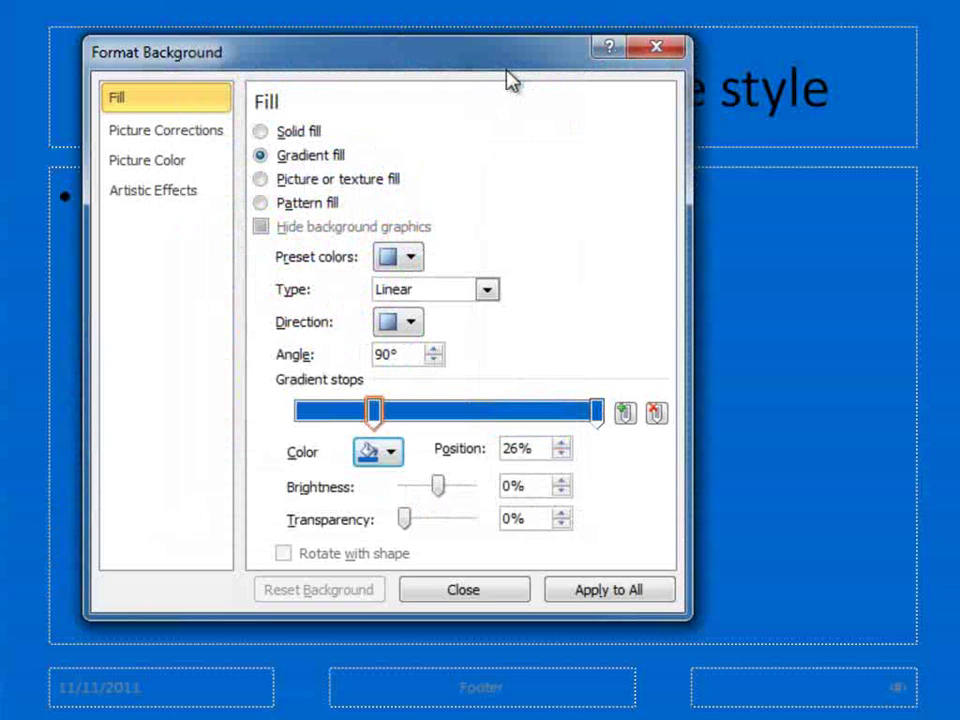
Set the 100% end stop to dark blue and close the background settings.
click(597, 410)
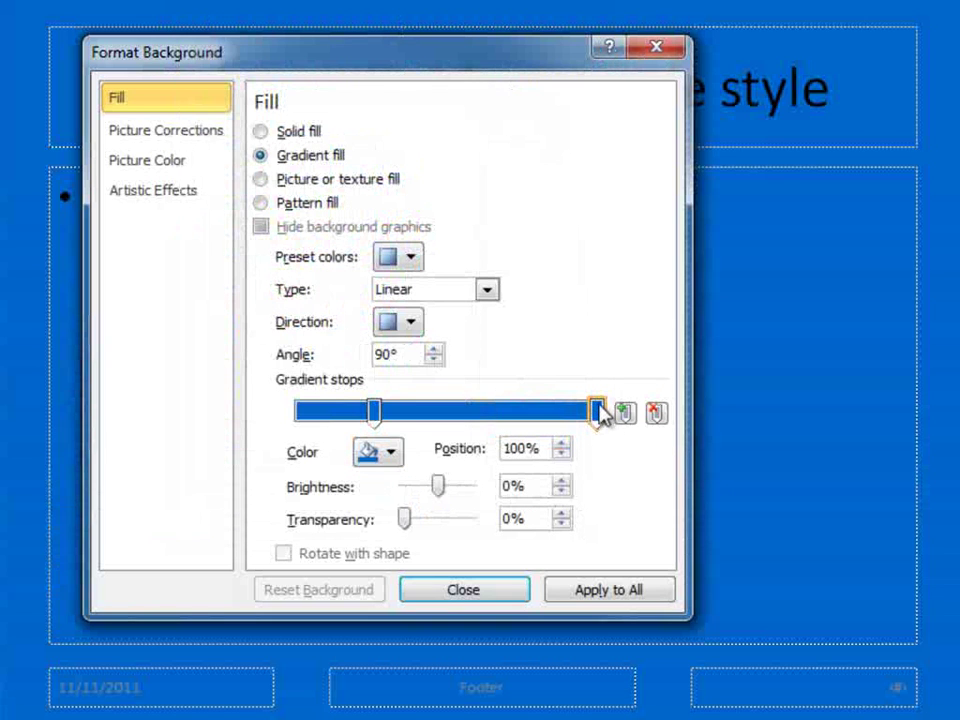
click(392, 454)
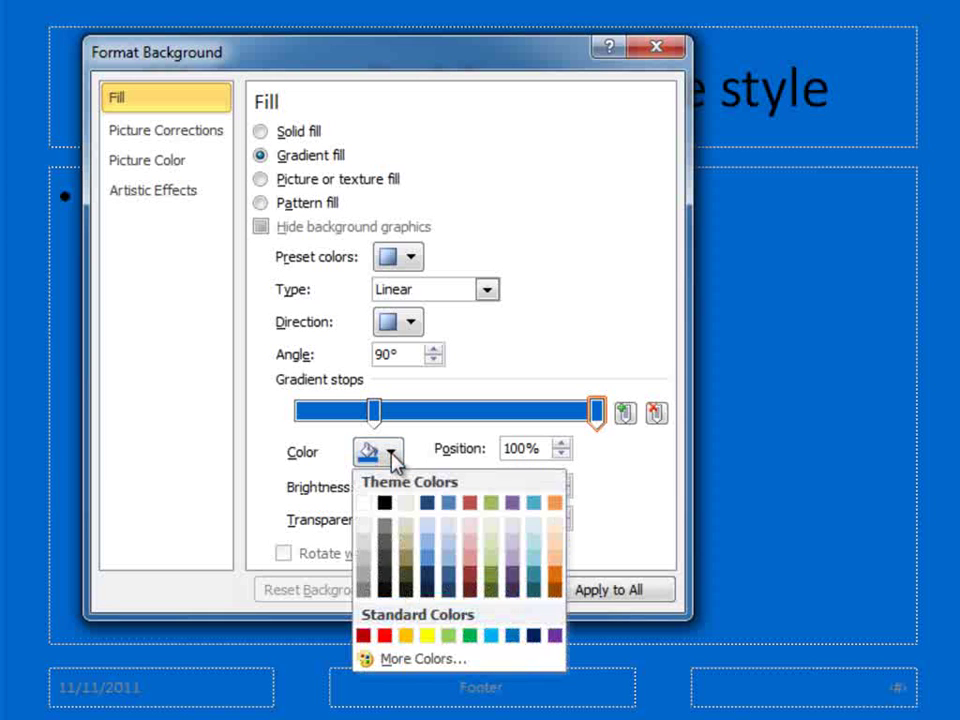
click(401, 667)
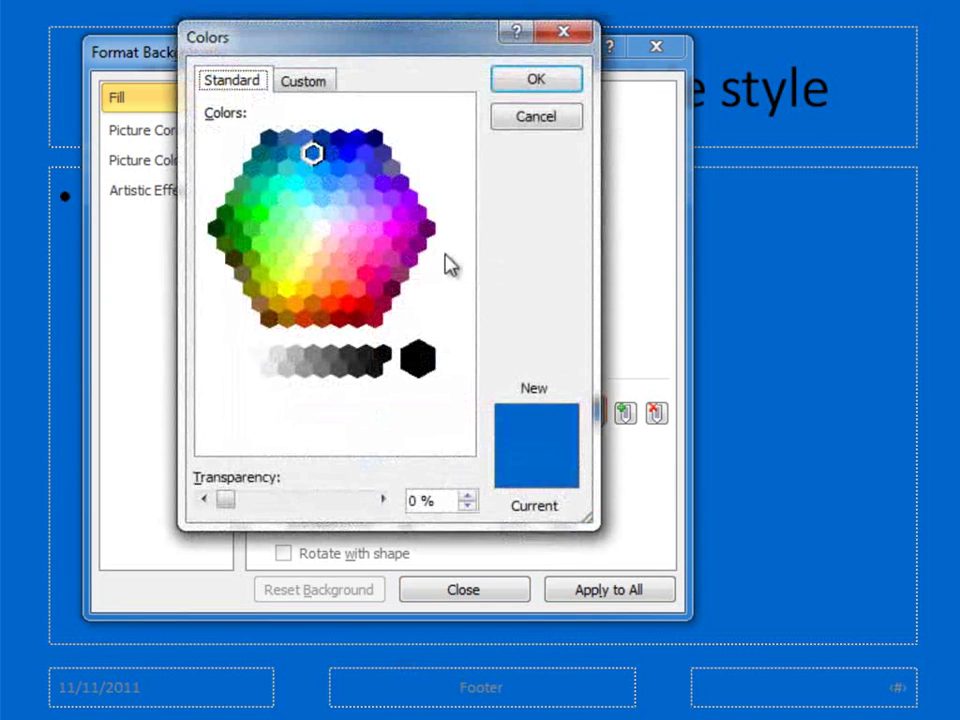
click(339, 136)
click(518, 88)
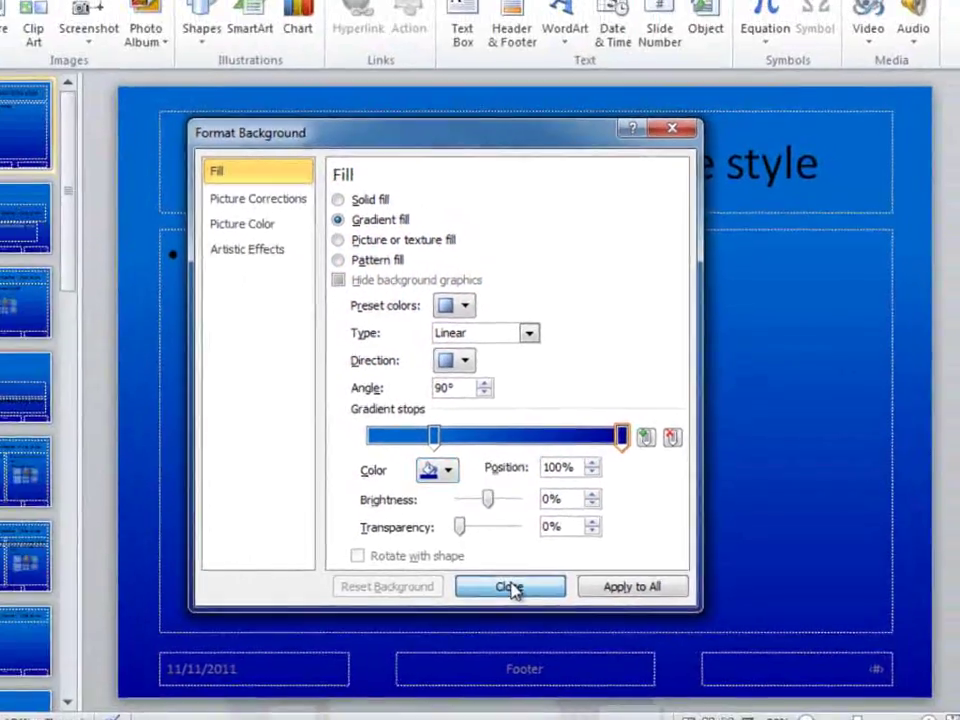
click(471, 591)
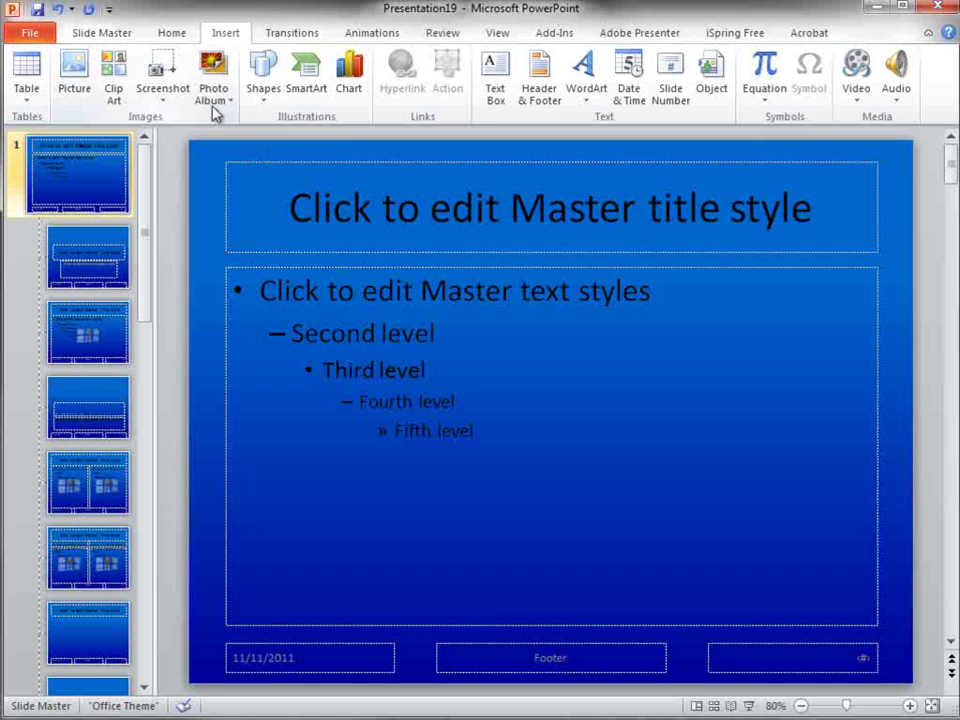
Draw a rectangle spanning the full width of the slide master's top edge.
click(262, 80)
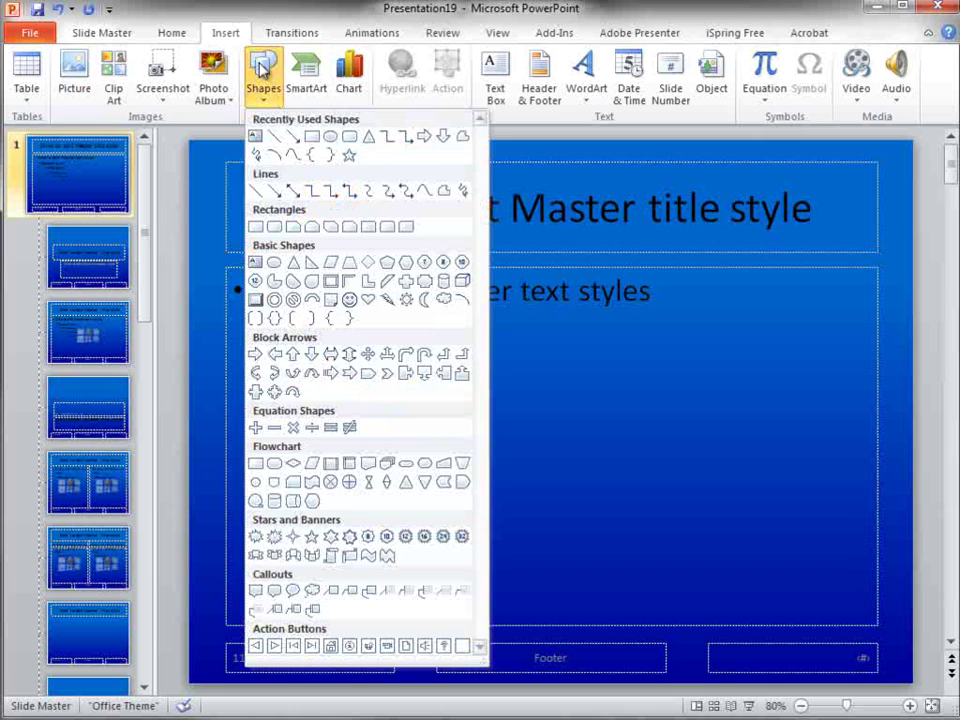
click(314, 139)
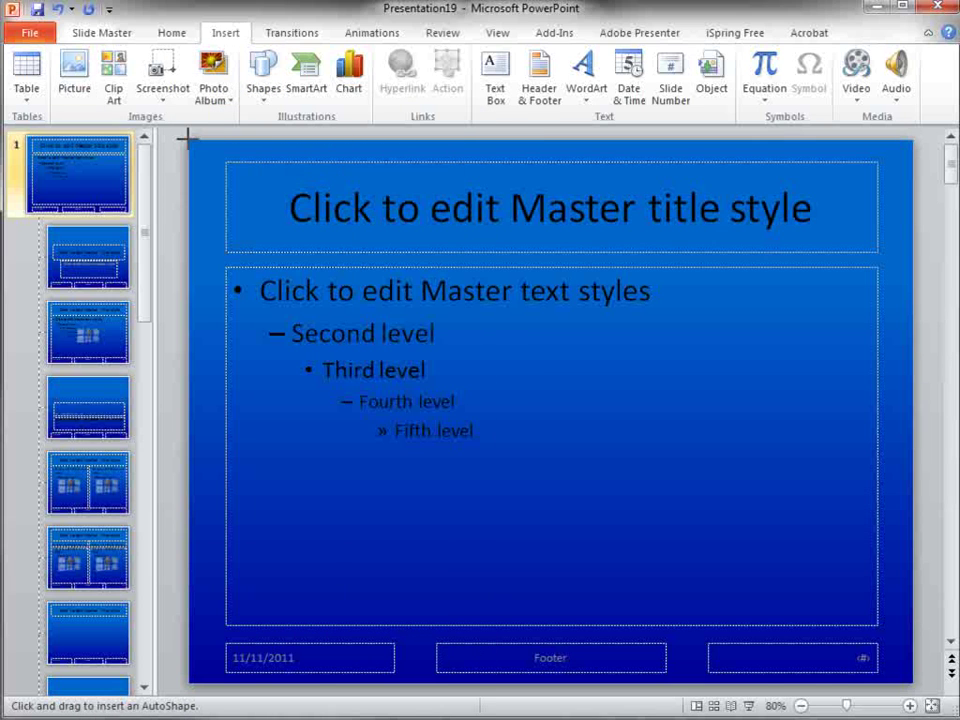
drag(187, 138, 910, 203)
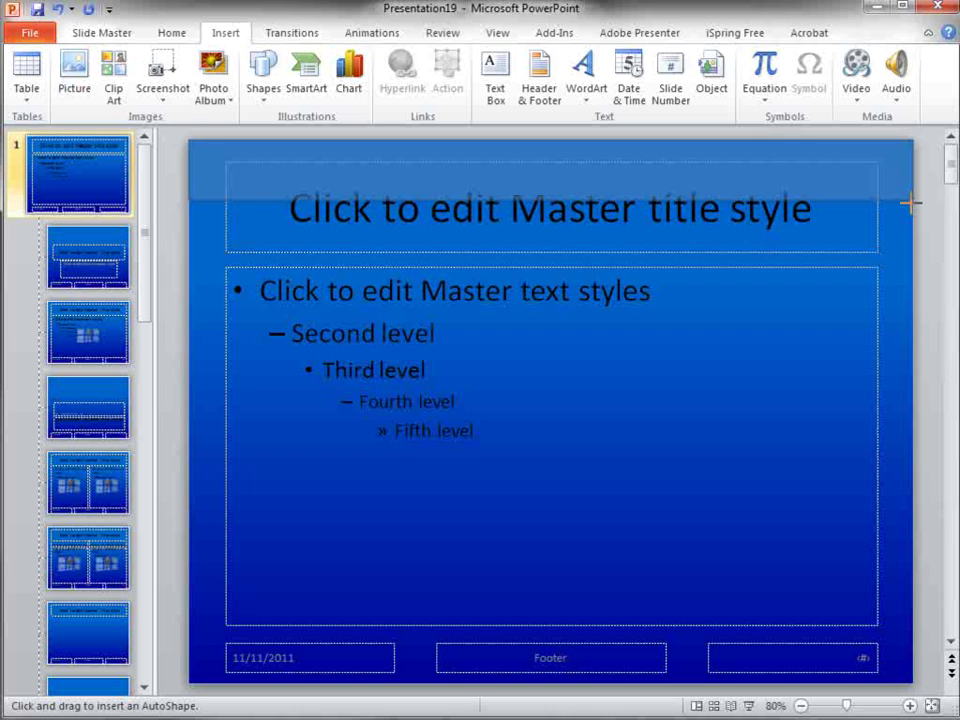
drag(910, 203, 912, 202)
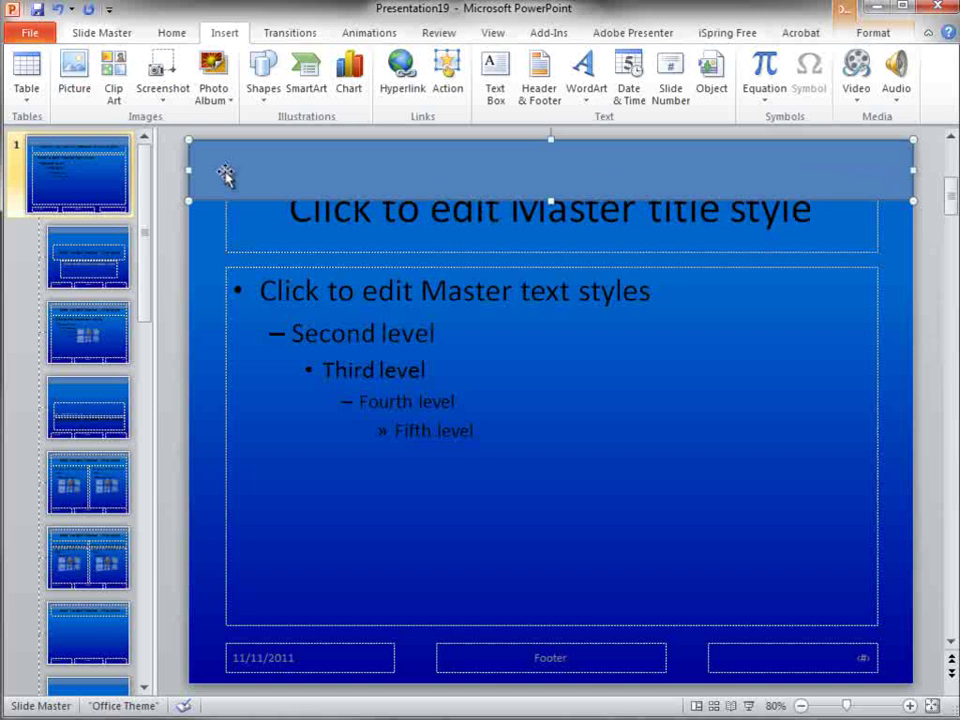
right_click(310, 177)
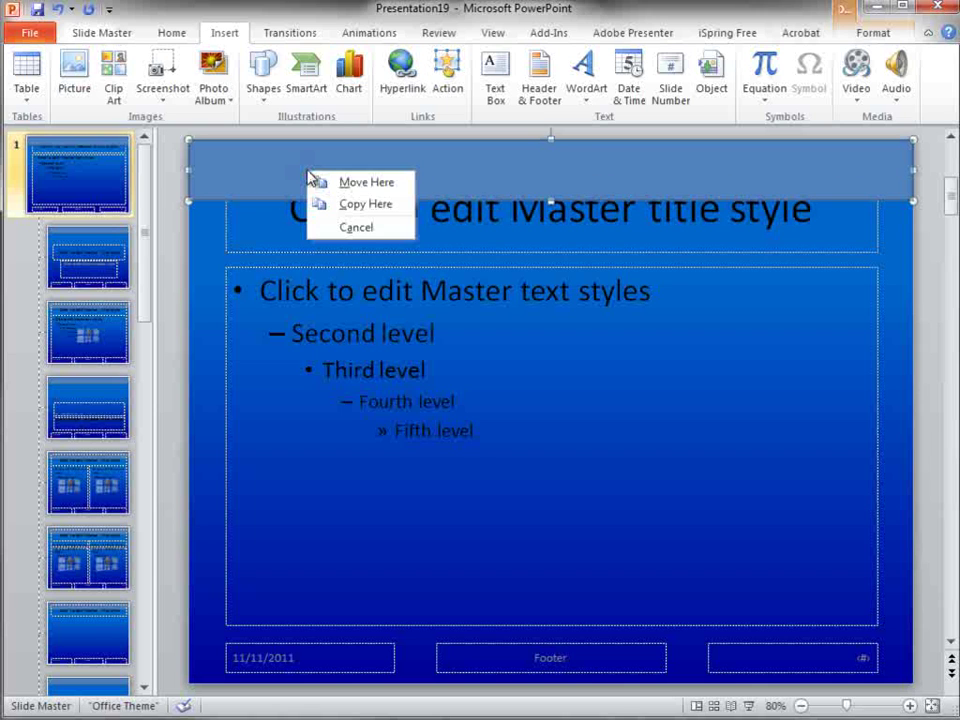
Give the top rectangle a gradient fill, moving its stops to 99% and 40%.
right_click(299, 169)
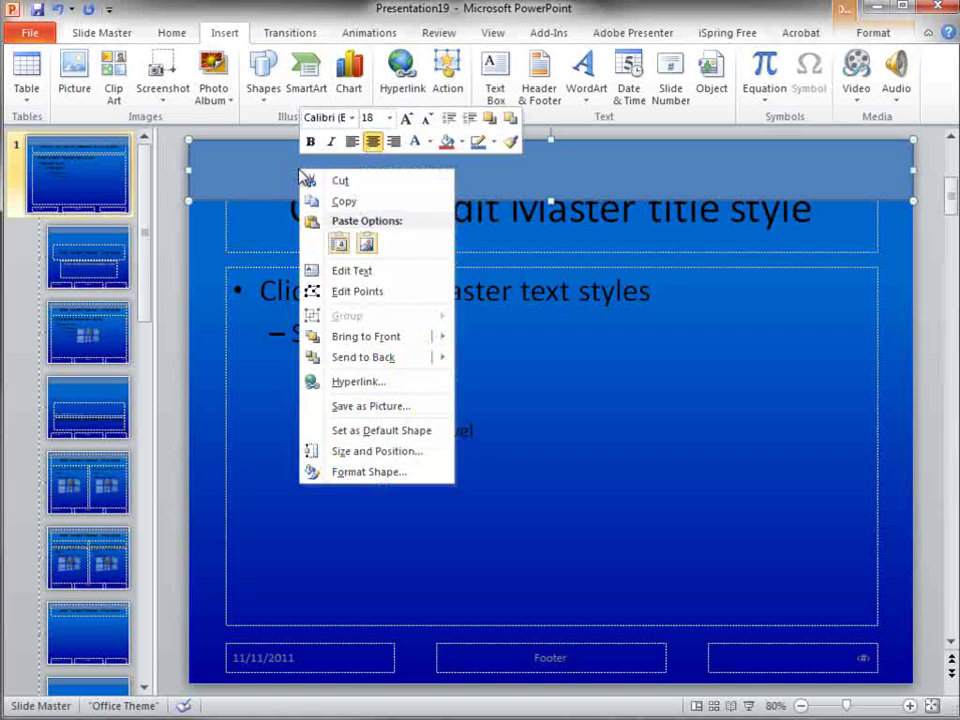
click(385, 478)
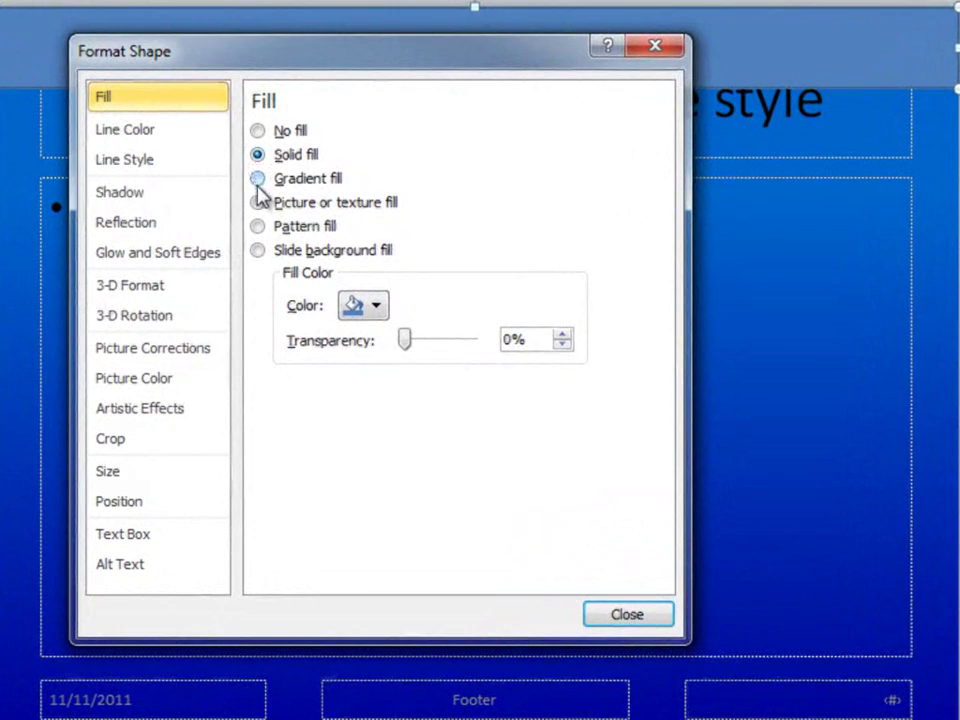
click(258, 179)
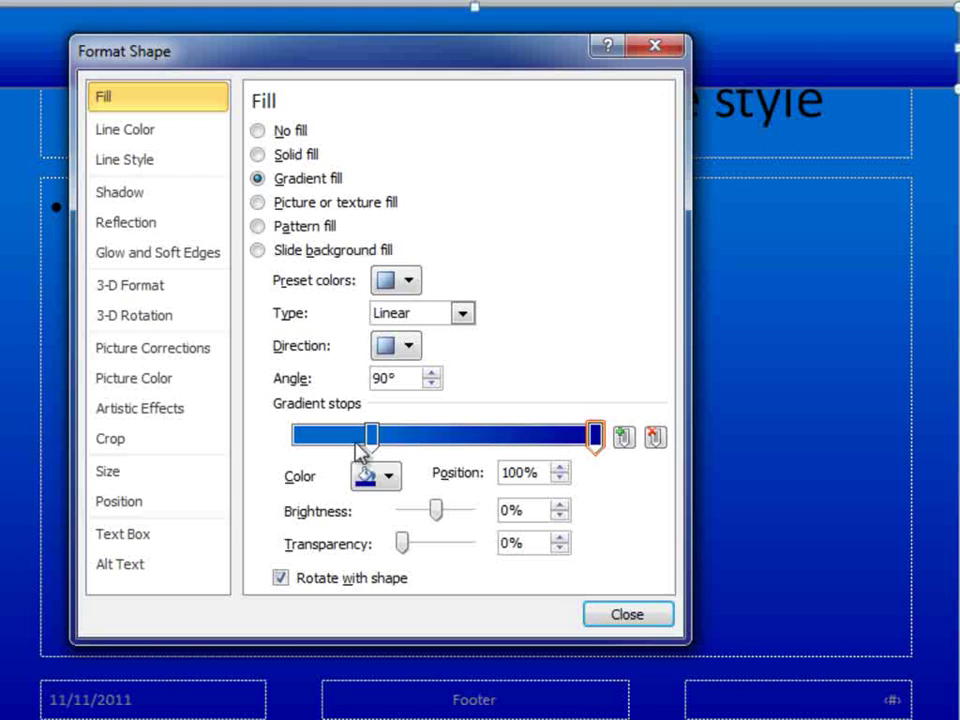
drag(371, 436, 392, 438)
click(545, 437)
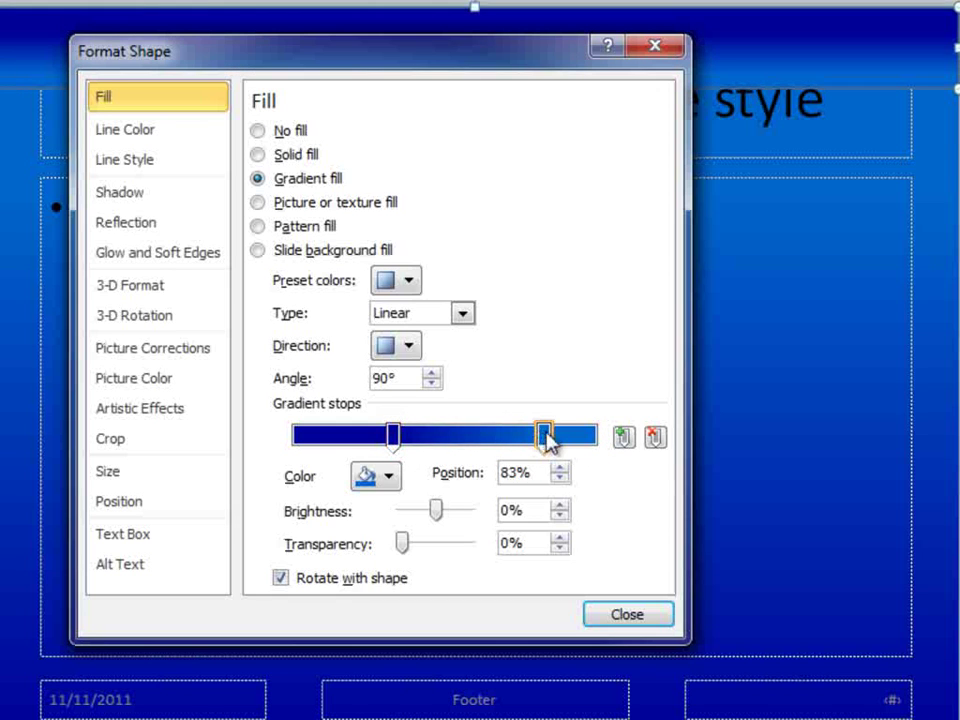
drag(548, 440, 600, 450)
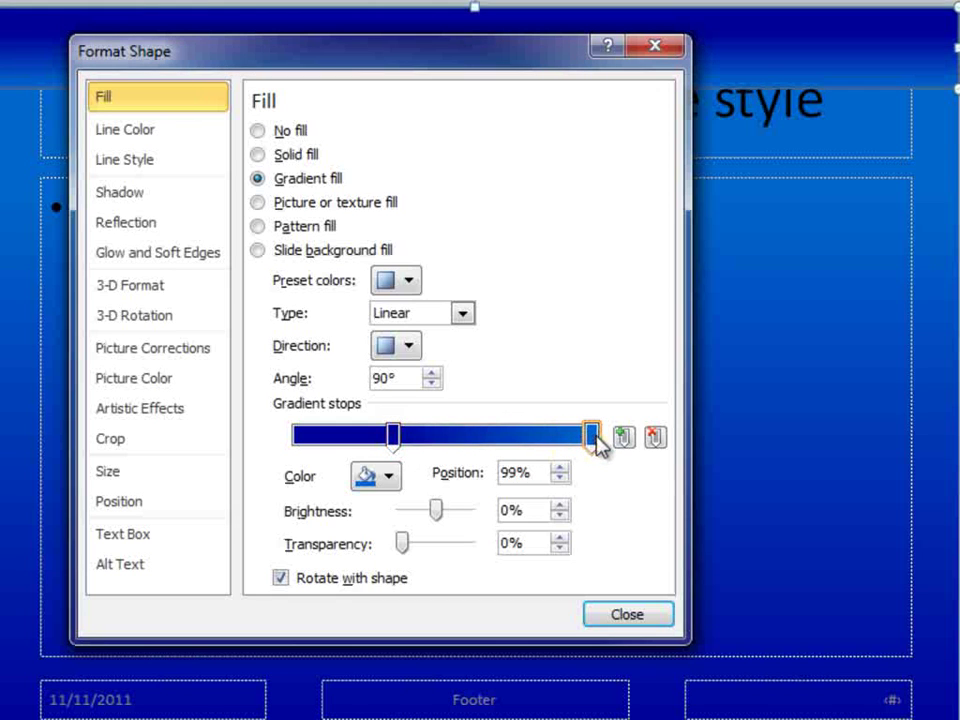
click(391, 436)
drag(395, 442, 418, 444)
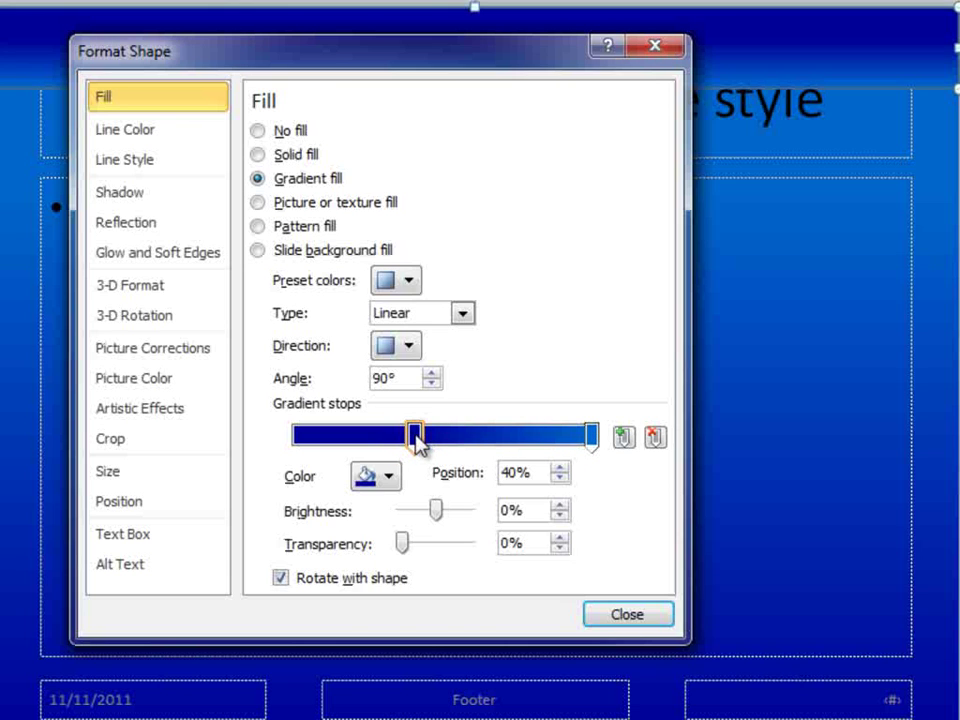
Make the 40% stop white, set the angle to 50°, and tighten the white-to-blue transition.
click(389, 478)
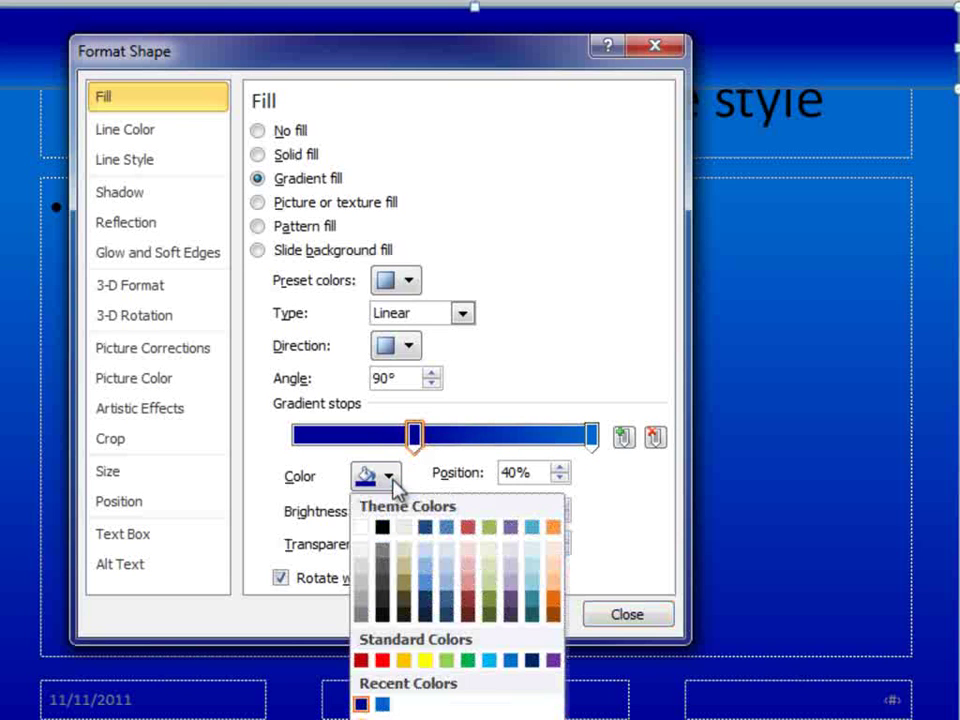
click(362, 530)
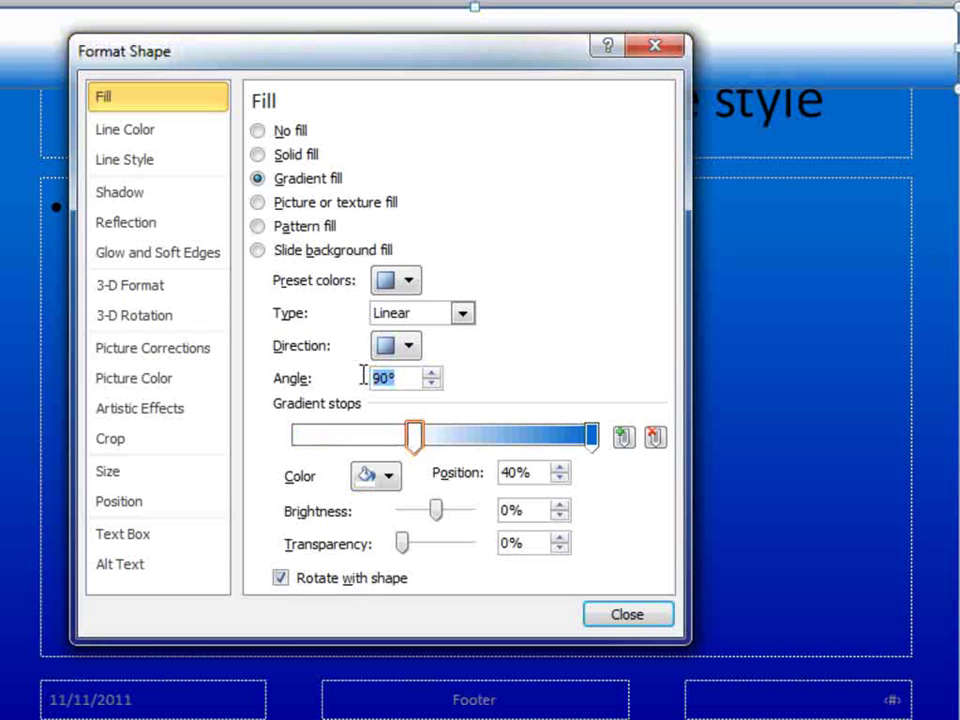
text(50)
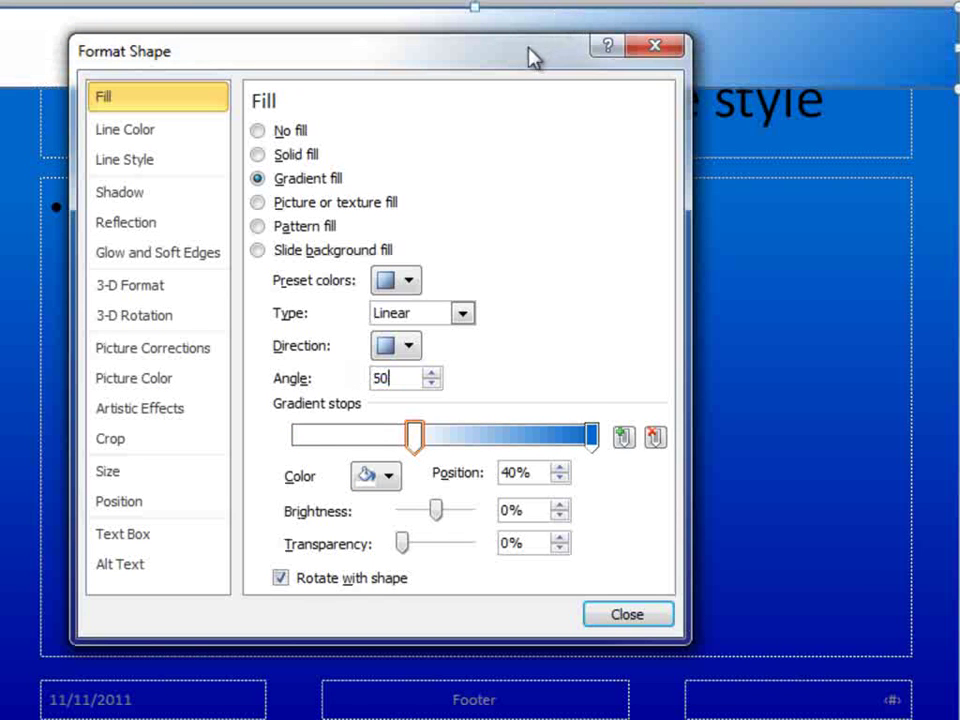
drag(533, 58, 537, 135)
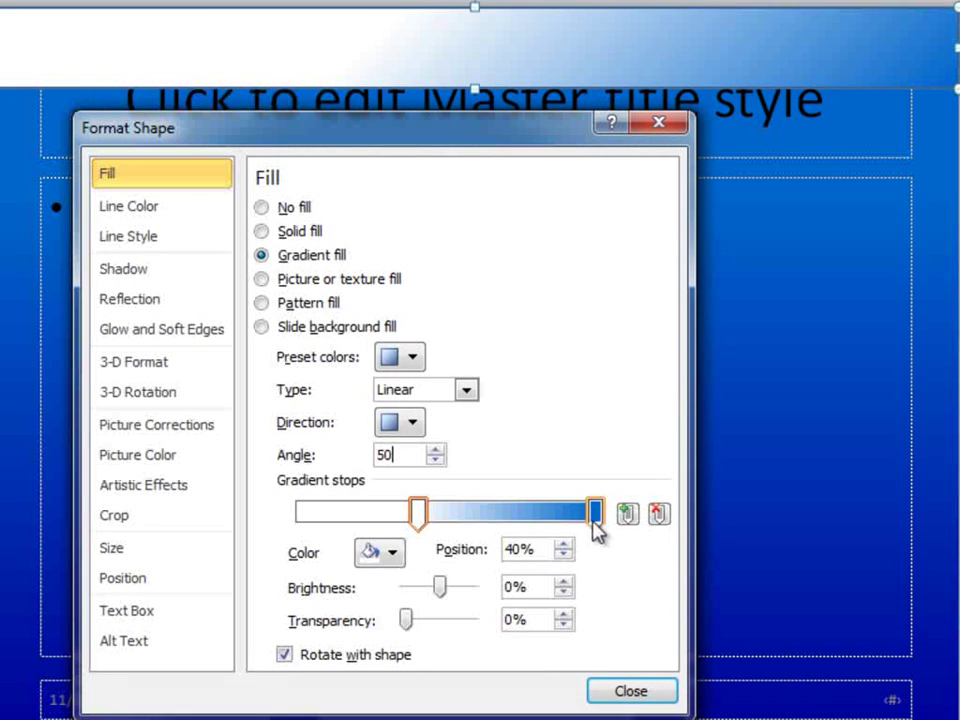
drag(594, 522, 383, 525)
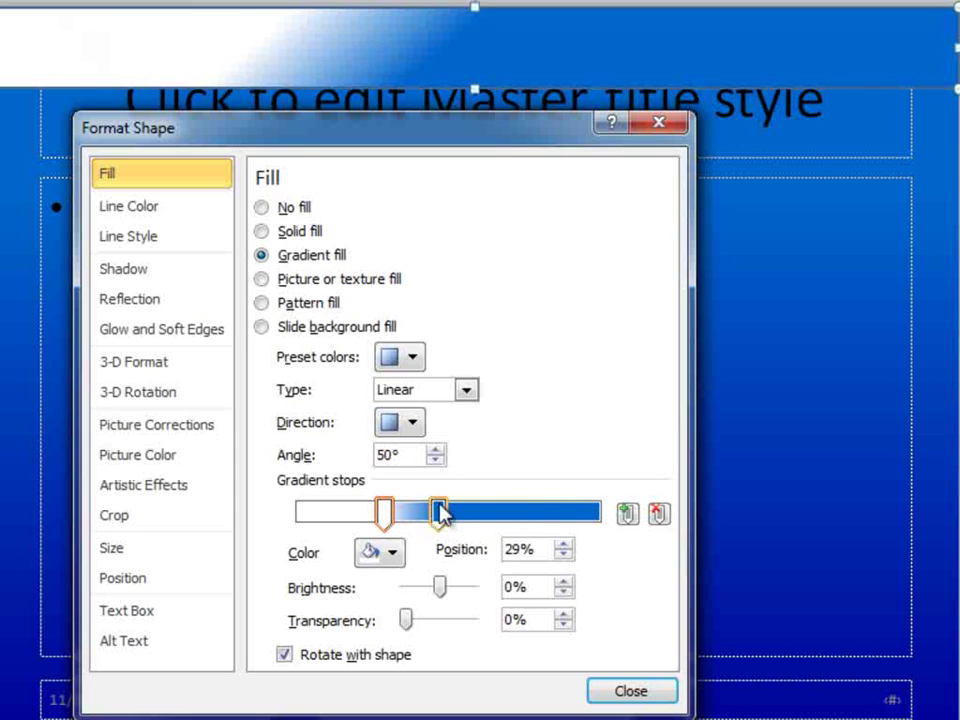
drag(440, 513, 421, 518)
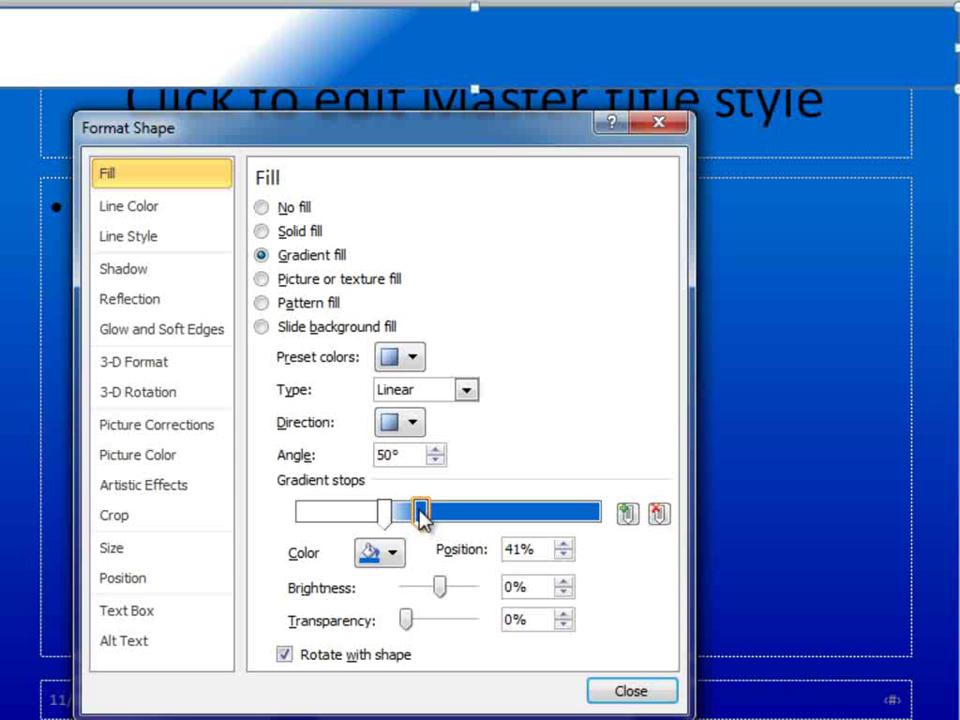
Send the gradient rectangle behind the title placeholder and reselect it.
click(612, 690)
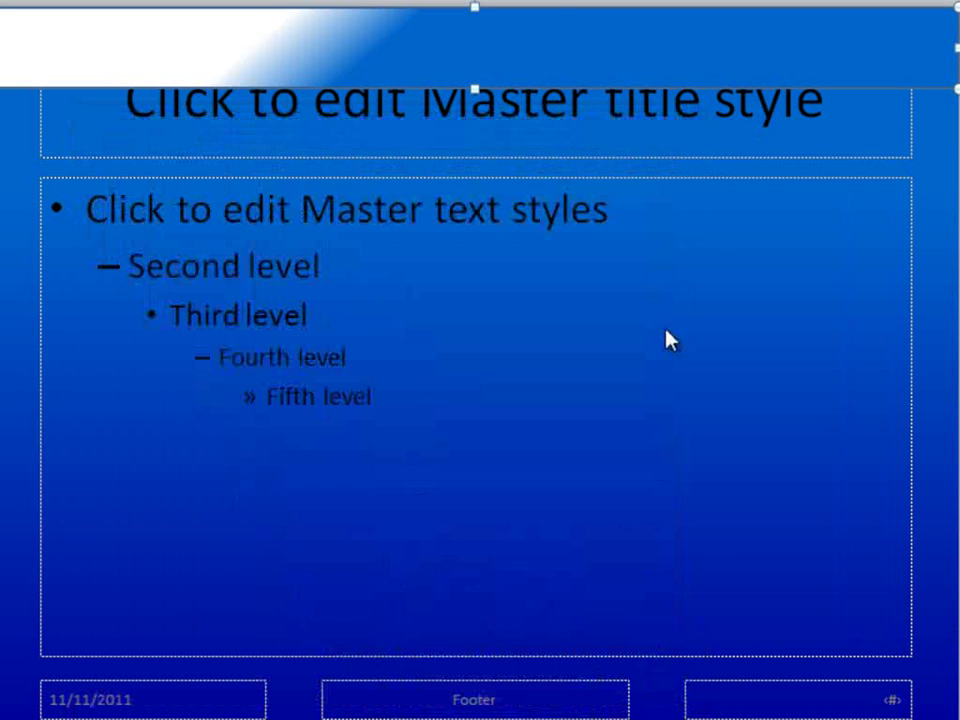
right_click(493, 52)
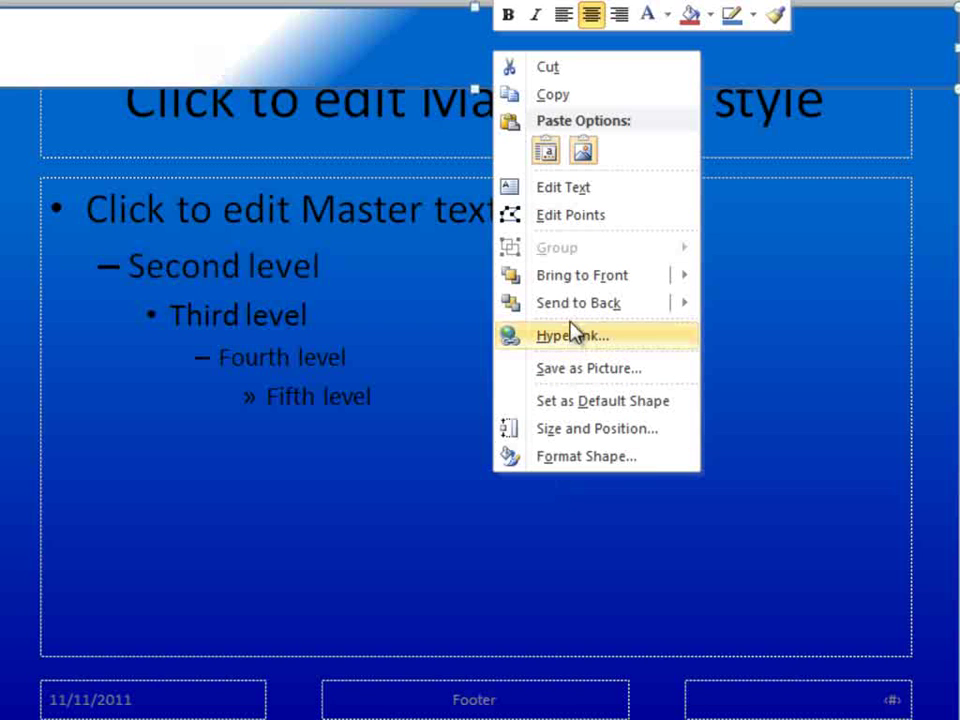
mouse_move(575, 305)
click(765, 306)
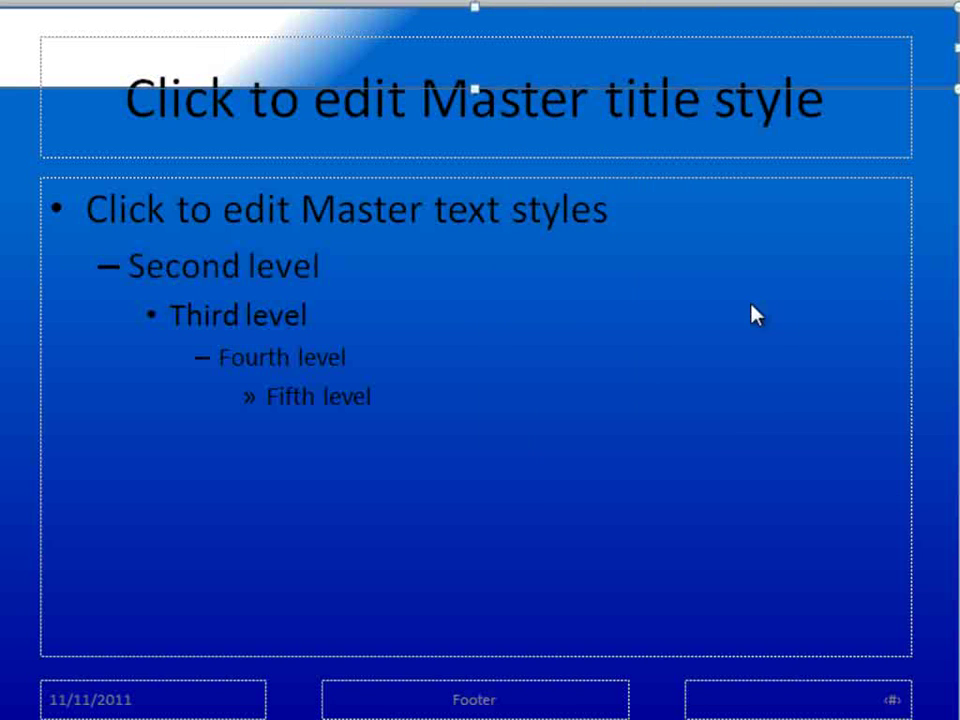
click(133, 110)
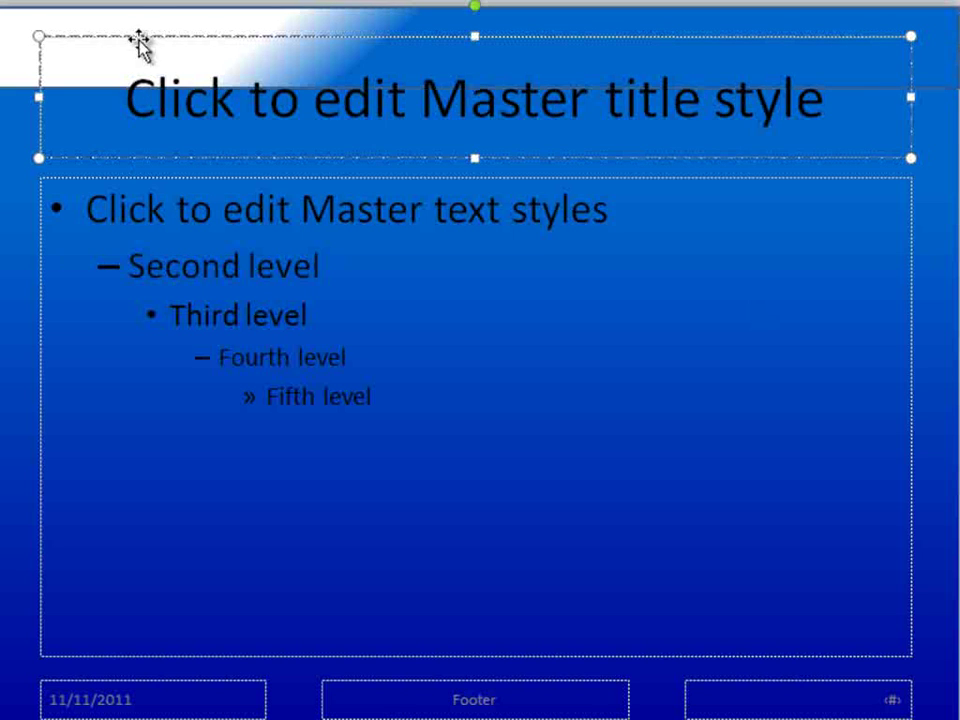
click(17, 32)
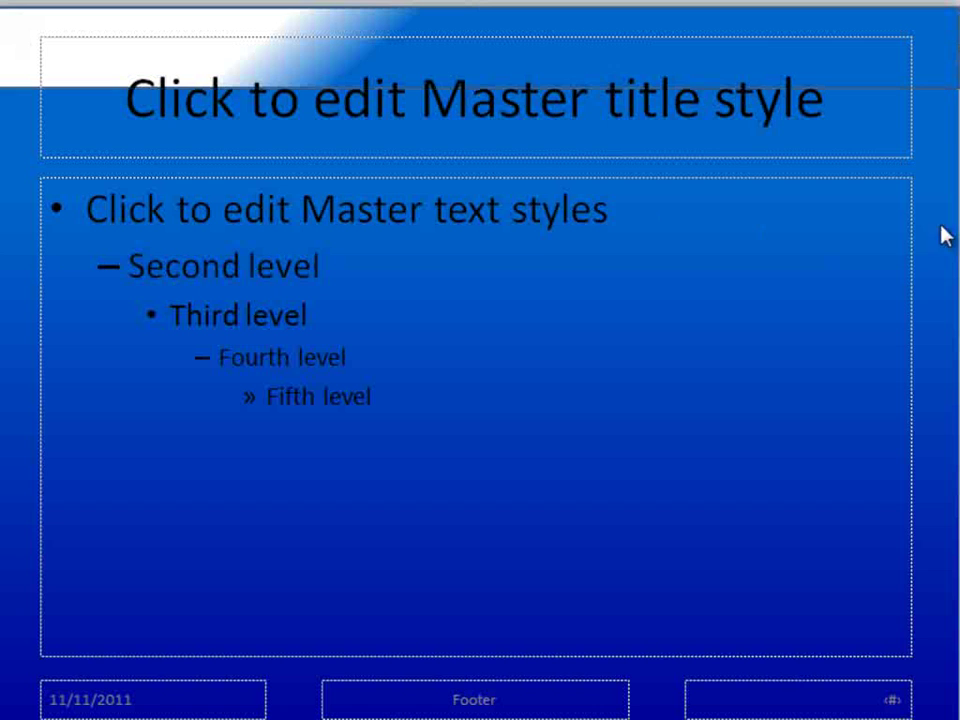
Set the gradient rectangle's outline to No line.
right_click(267, 54)
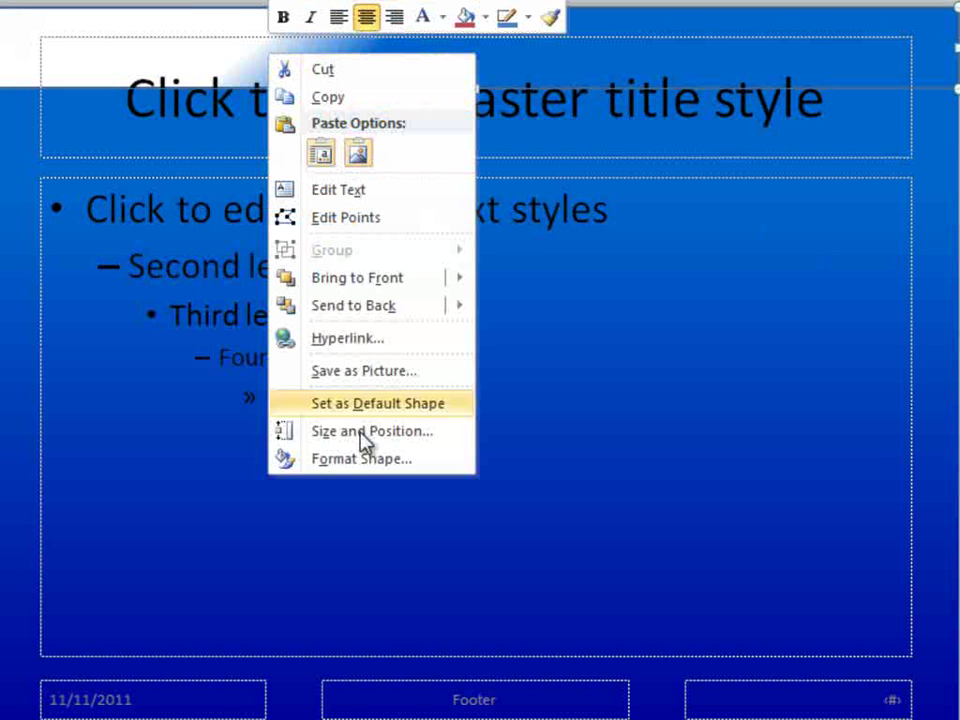
click(362, 459)
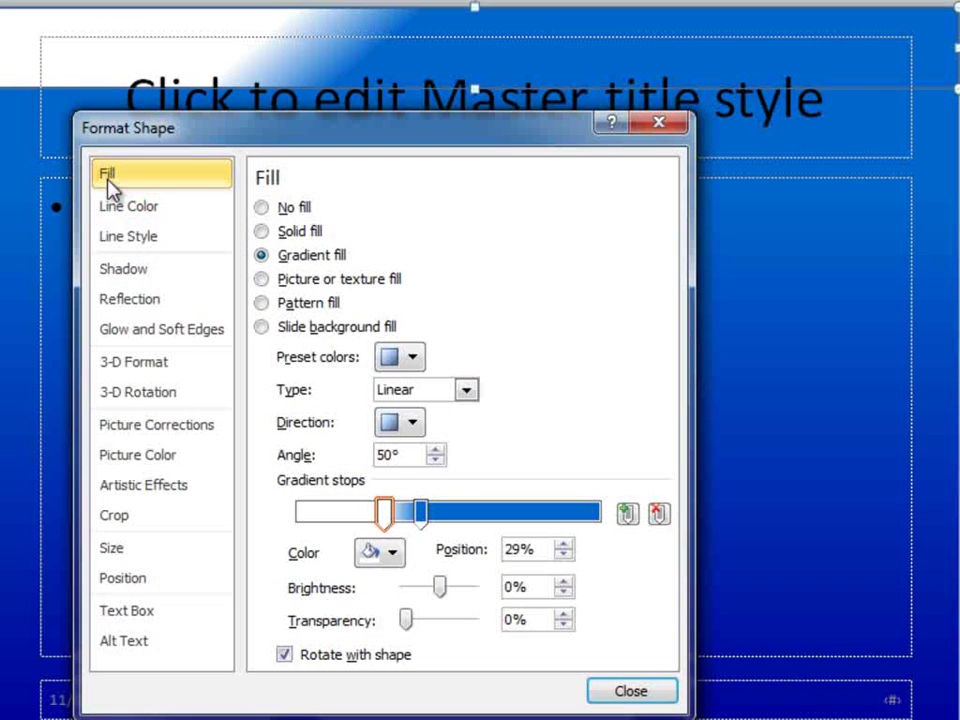
click(127, 210)
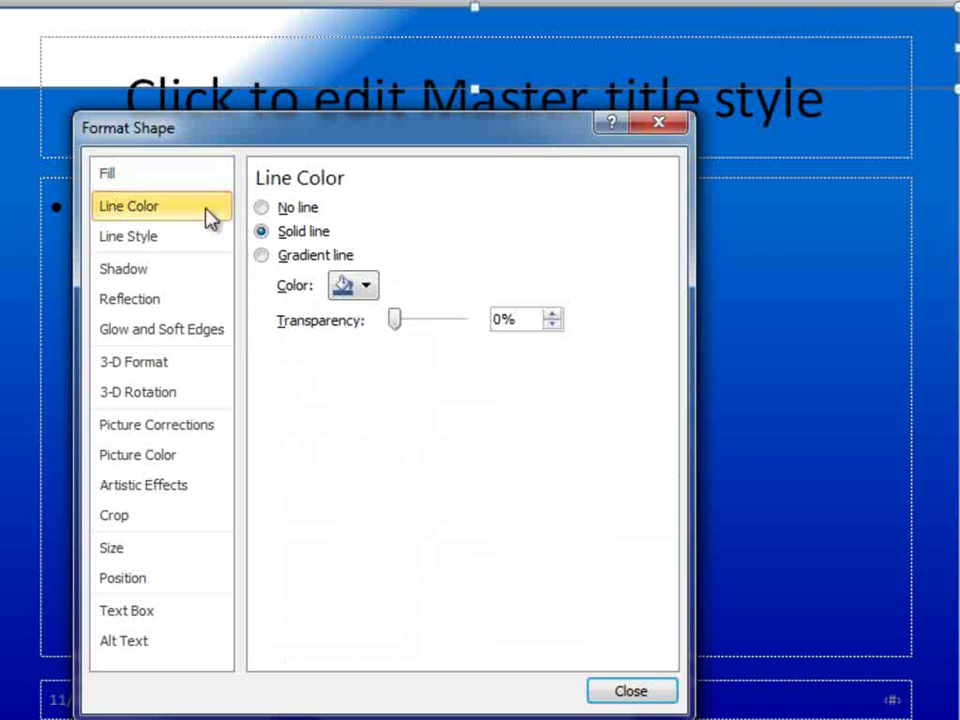
click(263, 208)
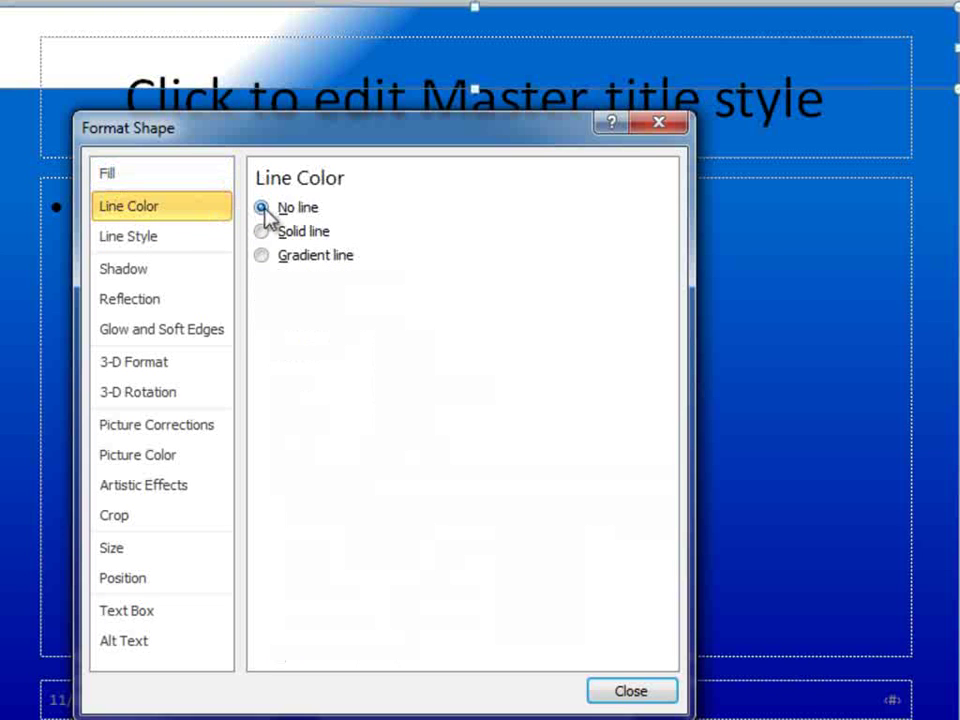
click(645, 692)
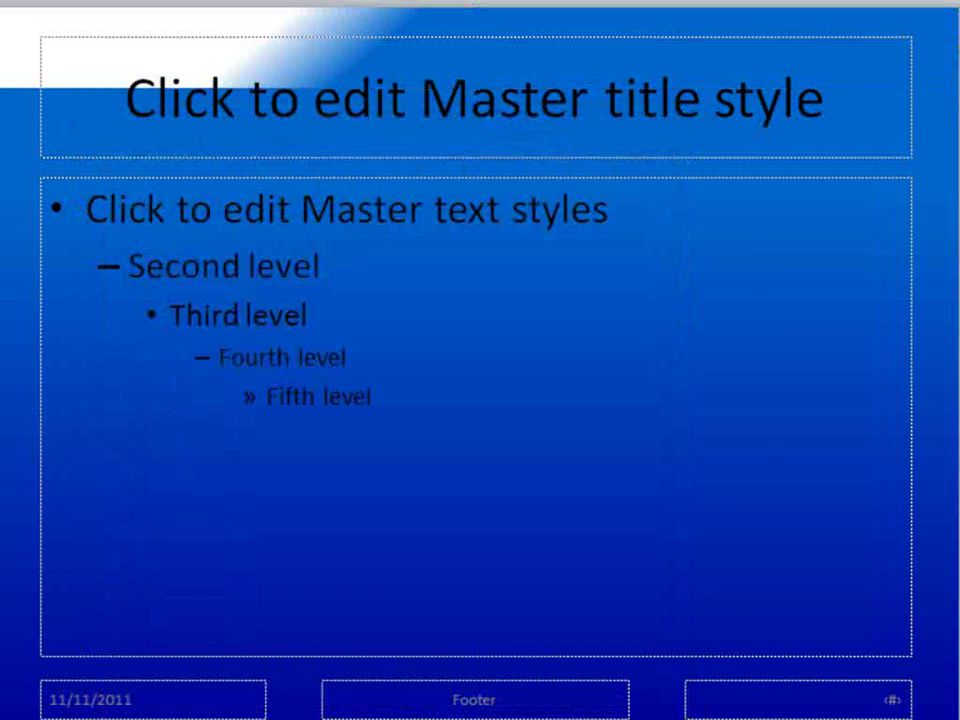
Draw a straight line along the bottom edge of the white banner.
click(347, 95)
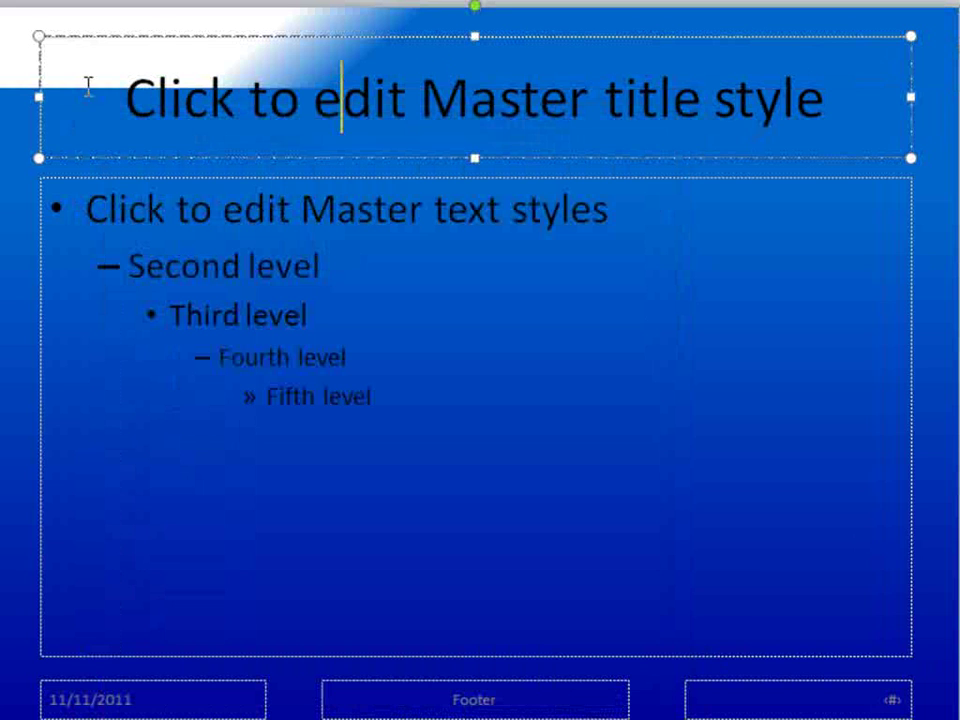
shift+click(122, 178)
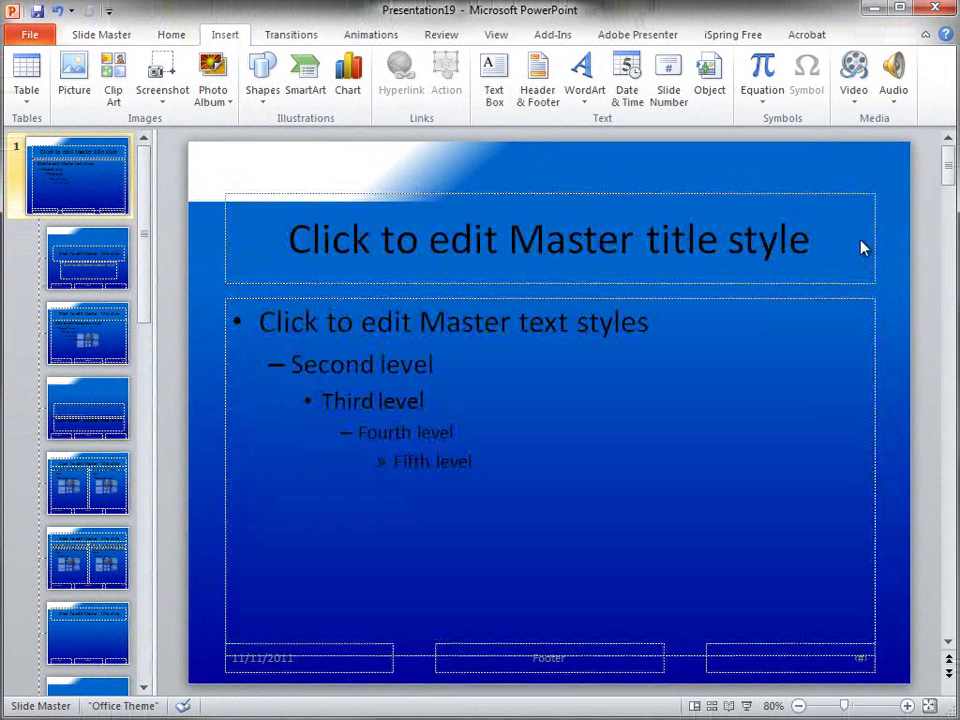
click(224, 170)
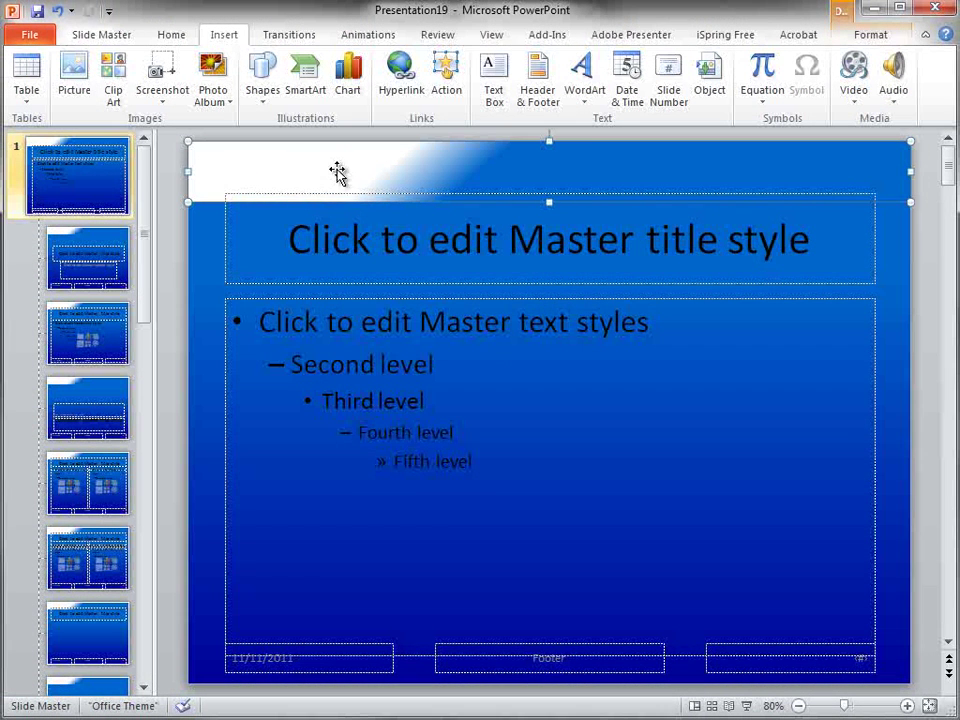
click(174, 168)
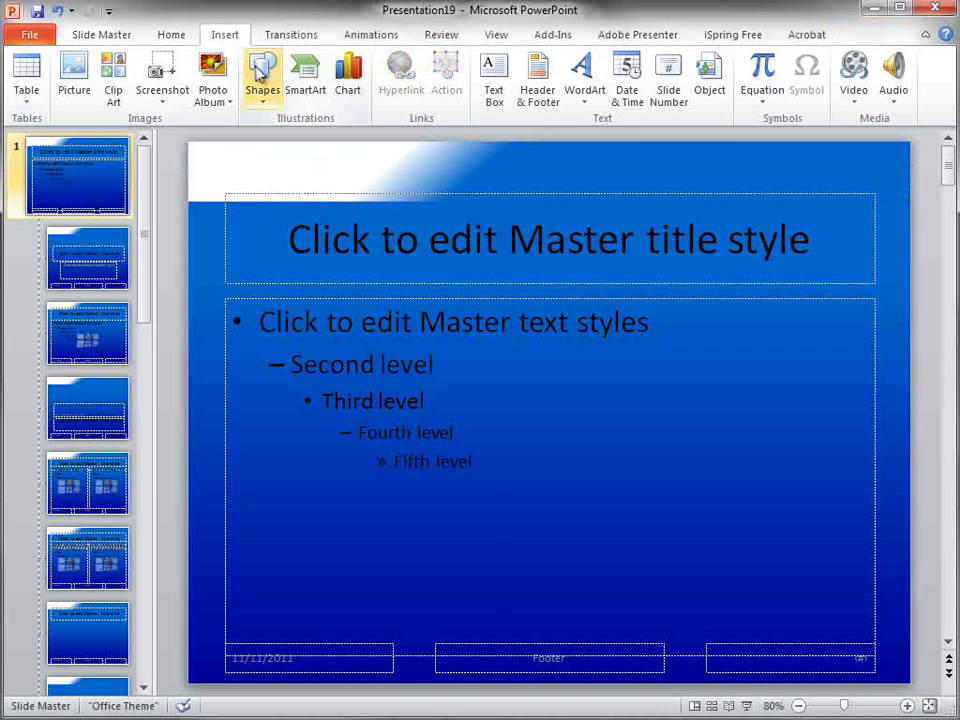
click(268, 95)
click(311, 139)
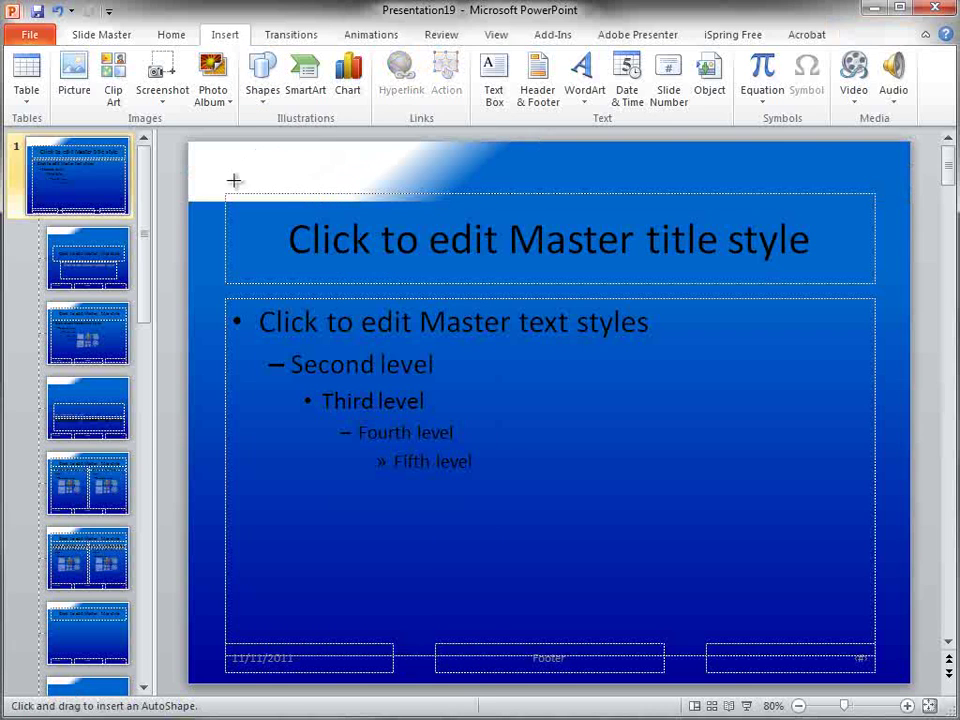
drag(210, 203, 910, 206)
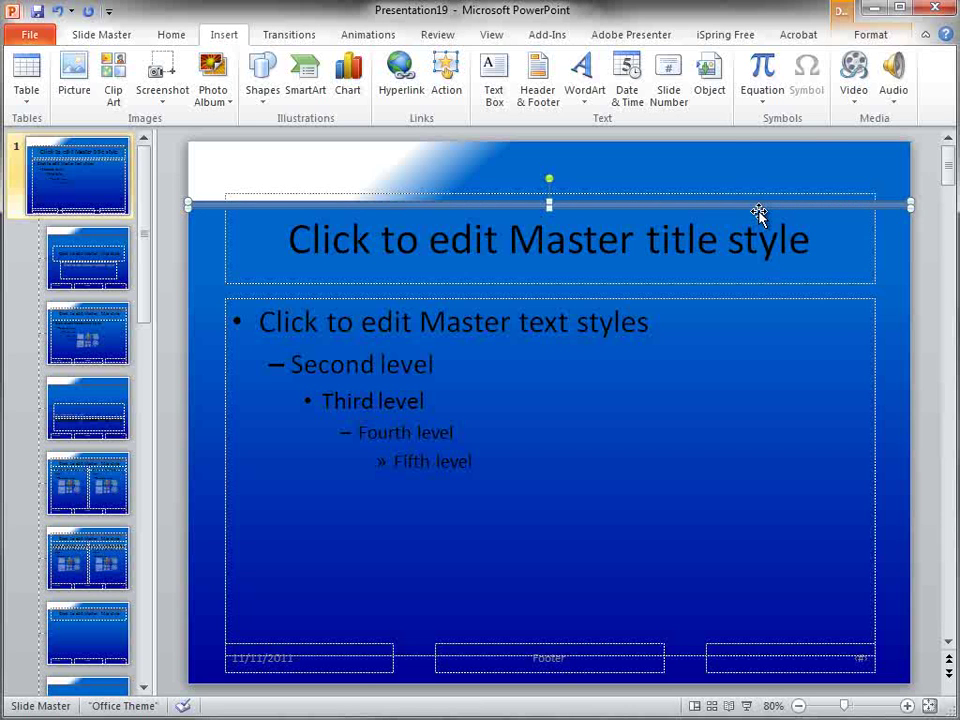
Give the line no outline and a pale solid fill colour.
right_click(748, 204)
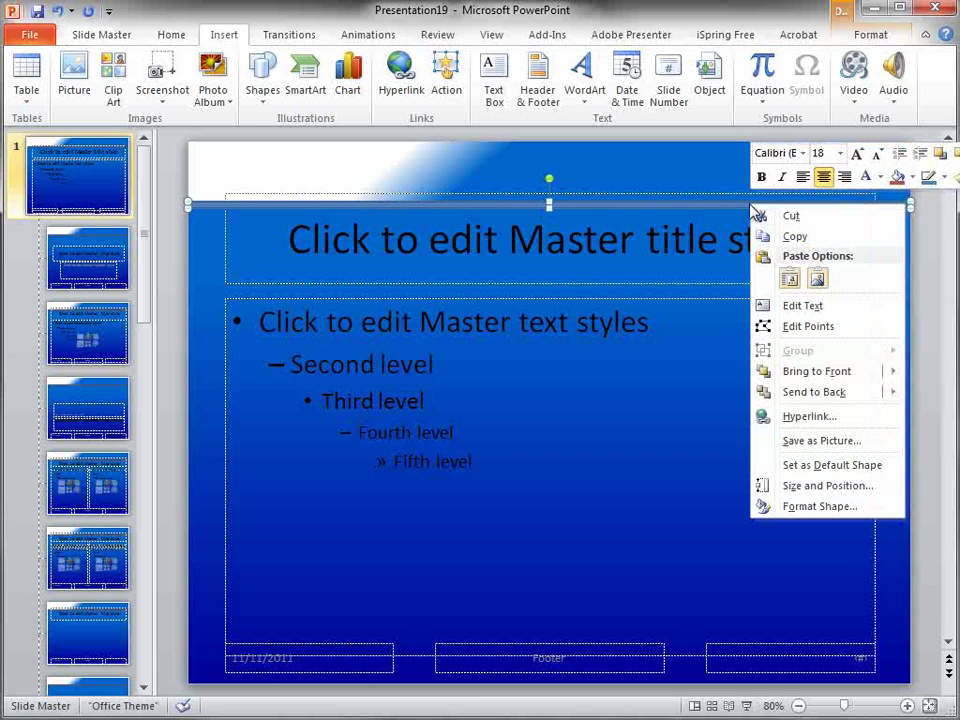
click(818, 508)
click(292, 290)
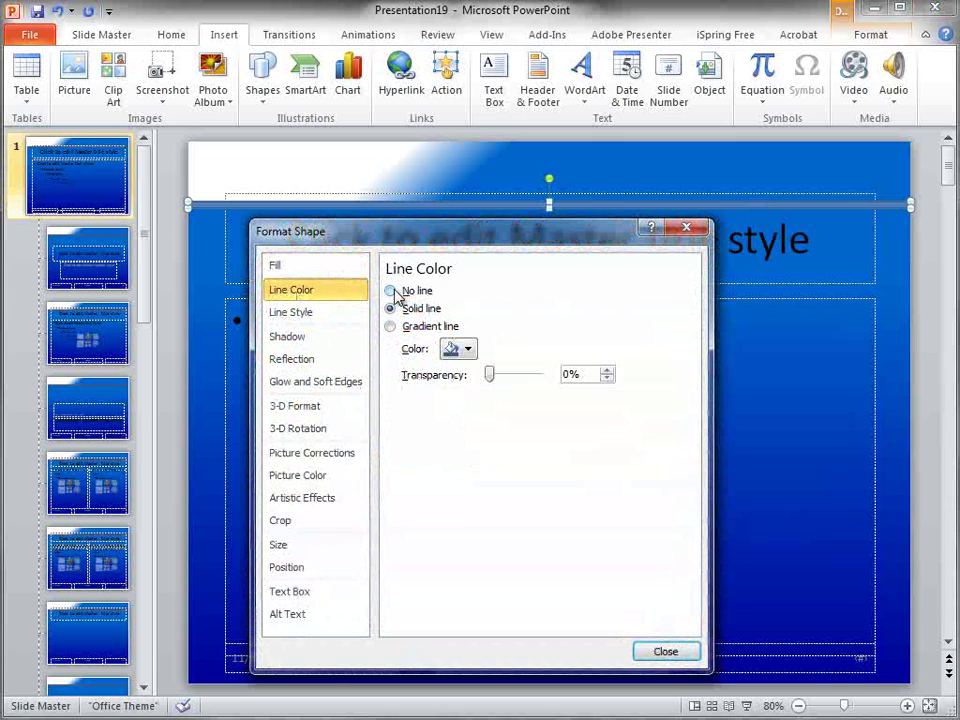
click(391, 291)
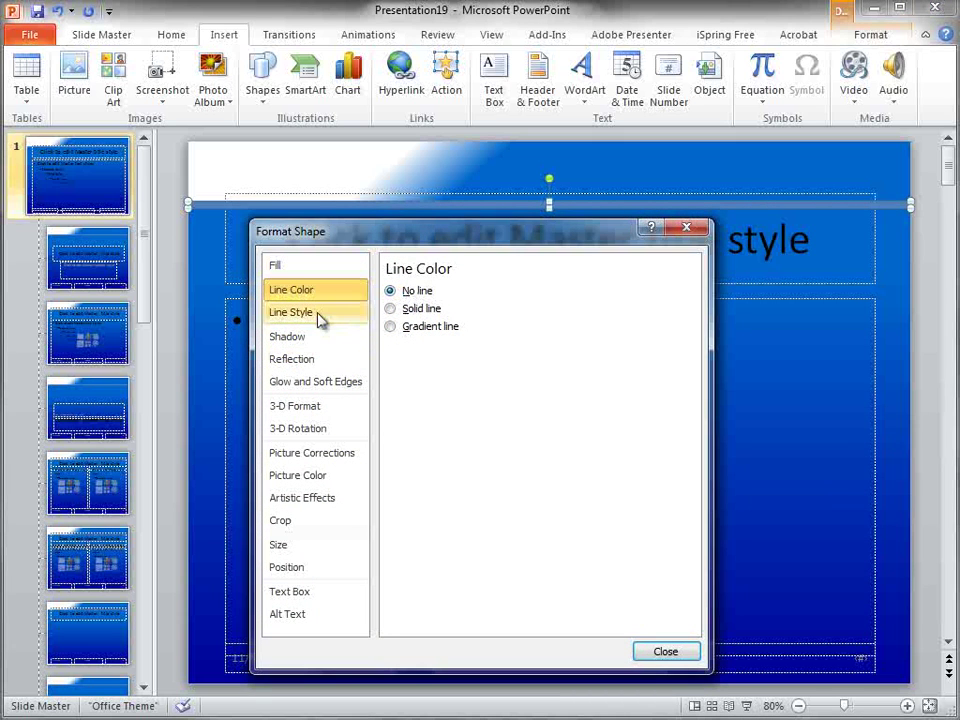
click(294, 267)
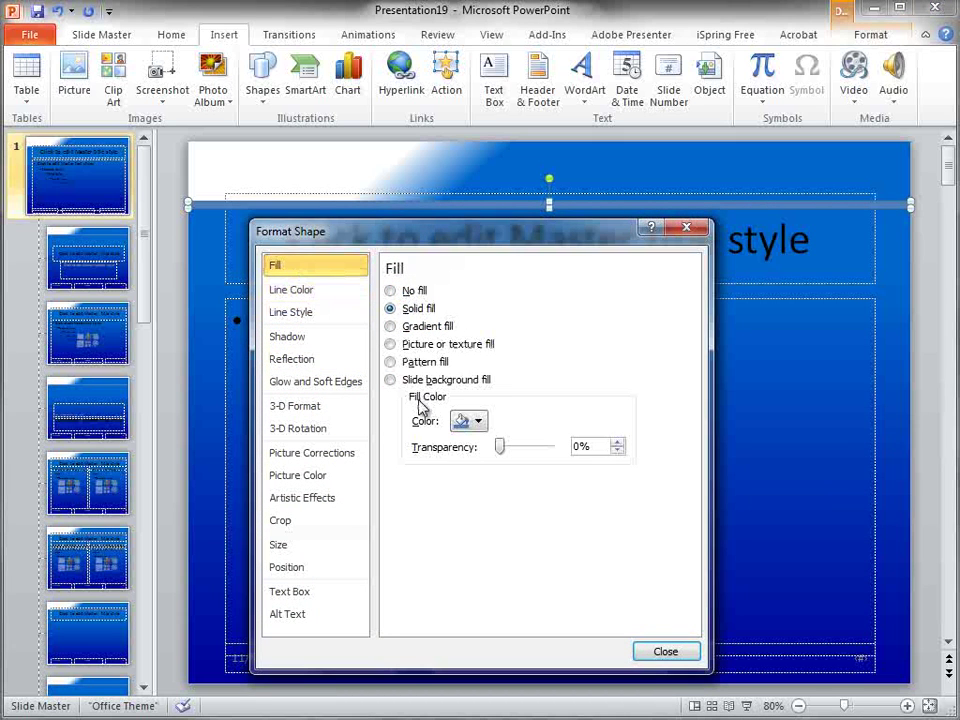
click(479, 423)
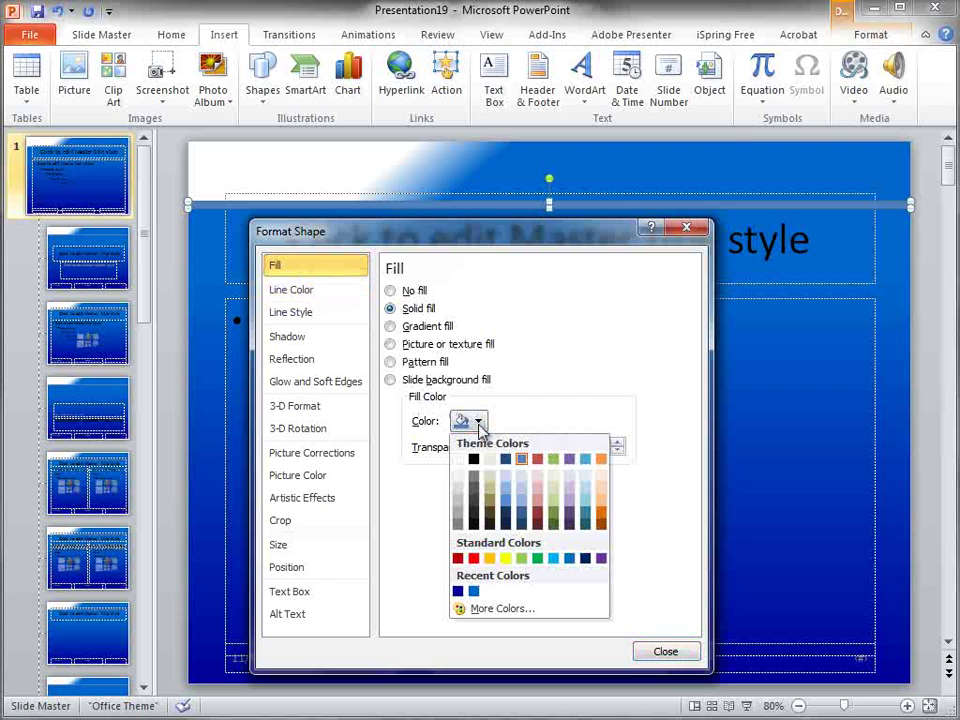
click(463, 491)
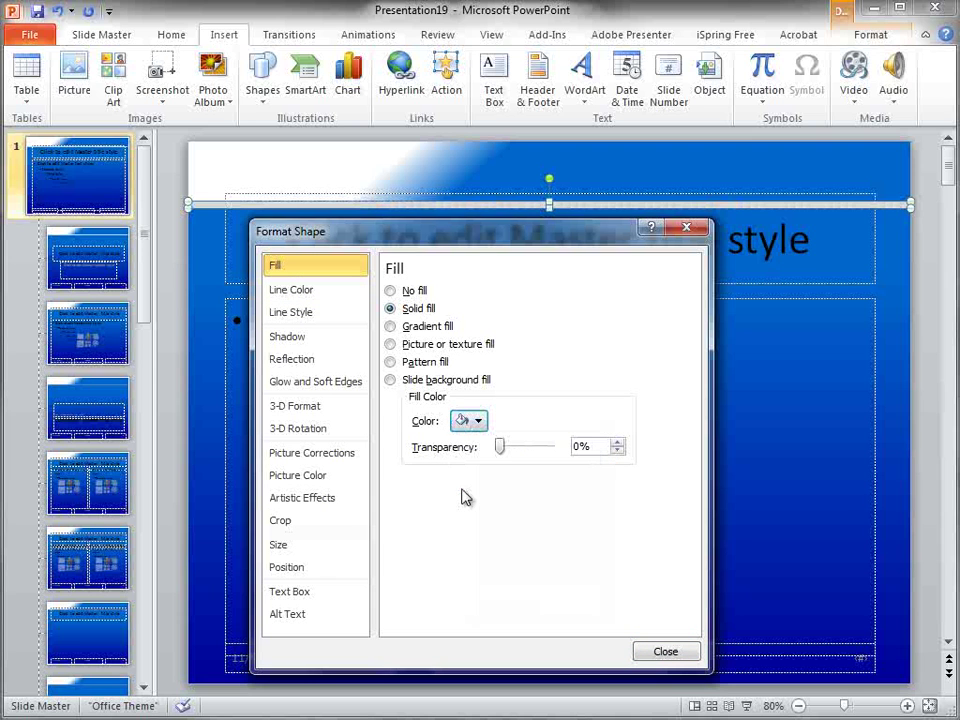
click(666, 652)
click(938, 238)
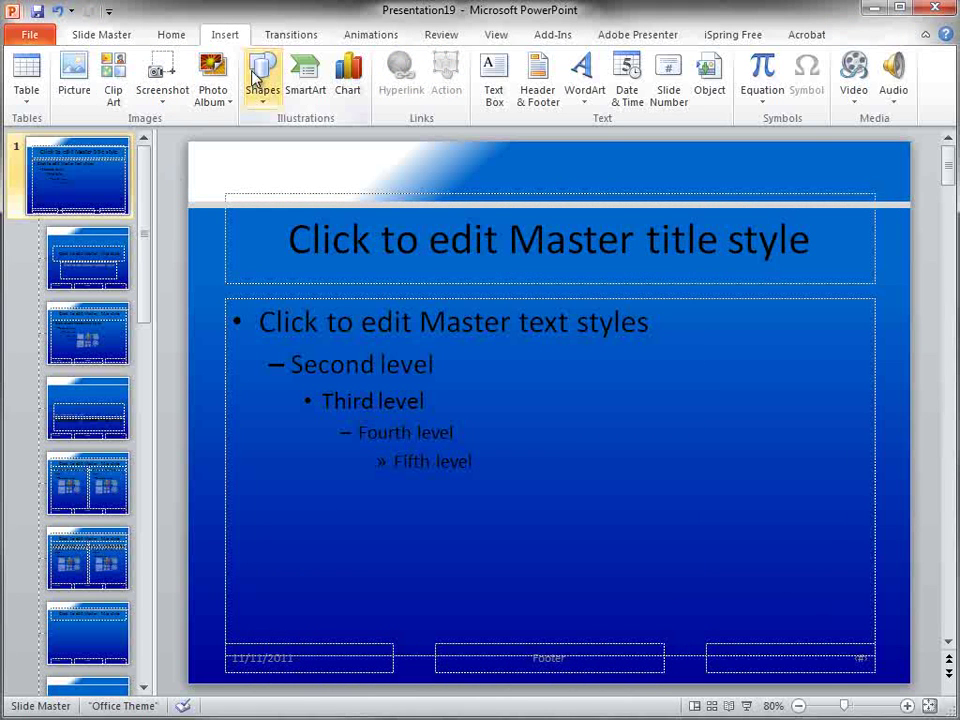
Insert Medx_color_logo.png from MedX Files and shrink it to 0.93" by 2.32" in the top-left header.
click(74, 75)
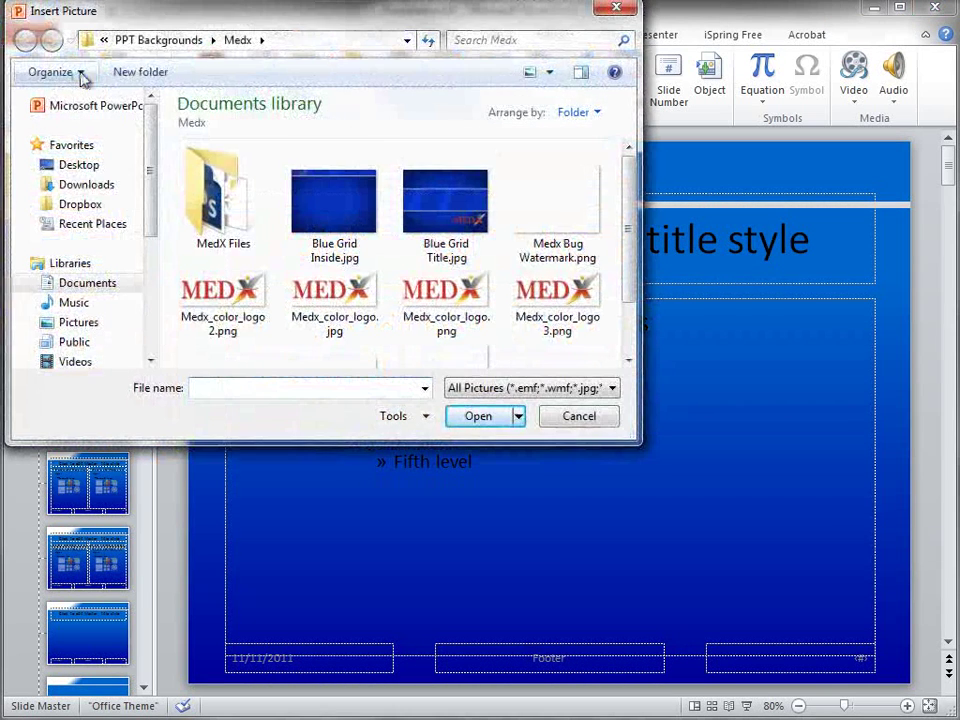
double_click(240, 228)
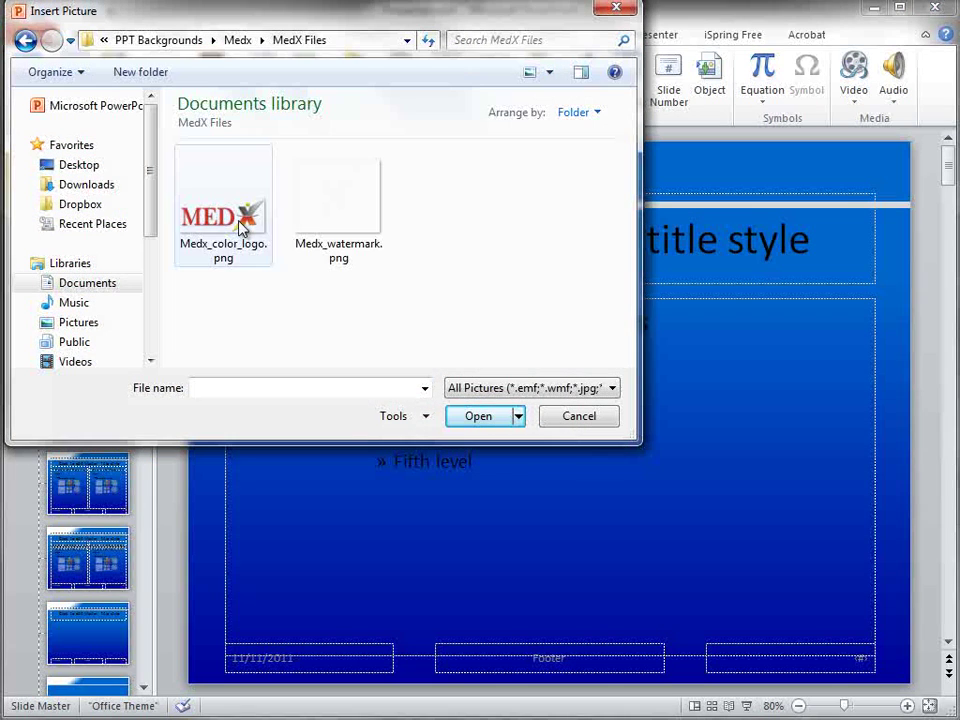
click(245, 215)
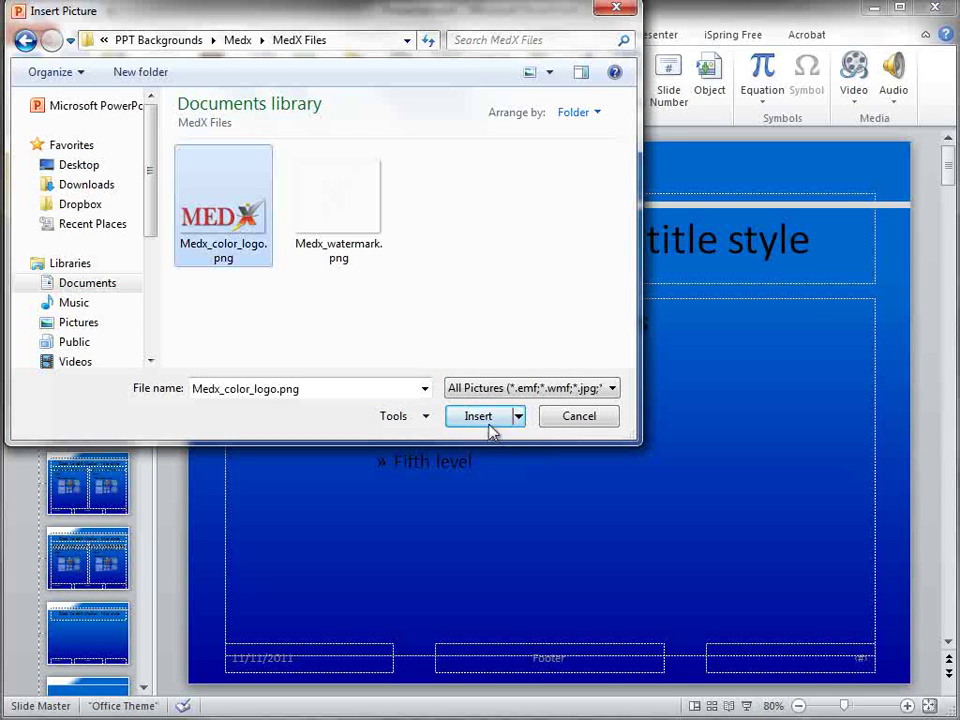
click(490, 428)
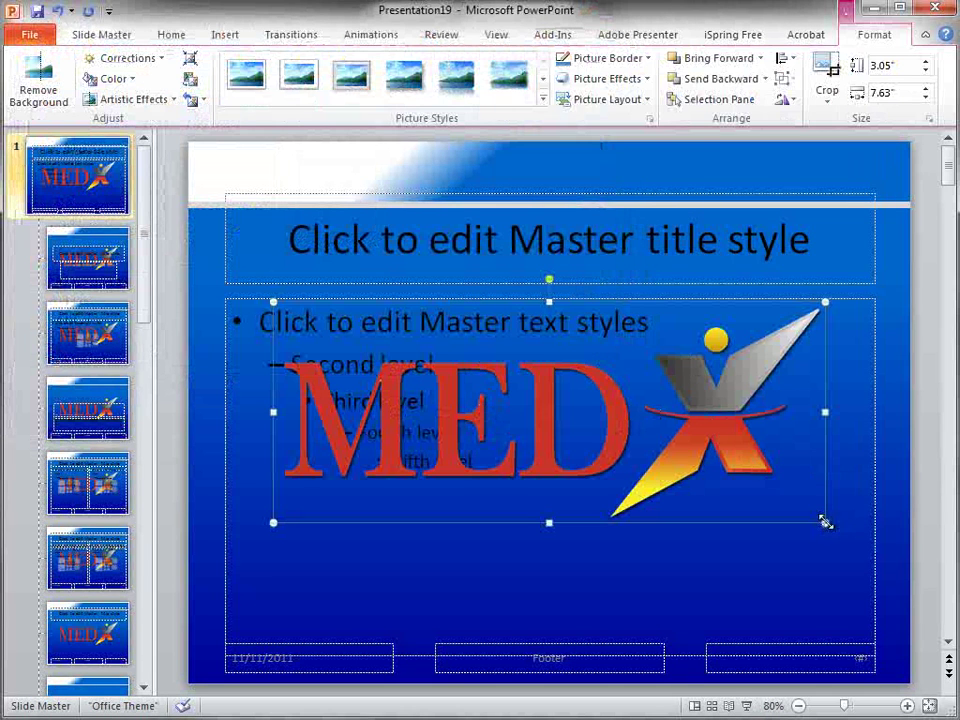
drag(825, 522, 328, 172)
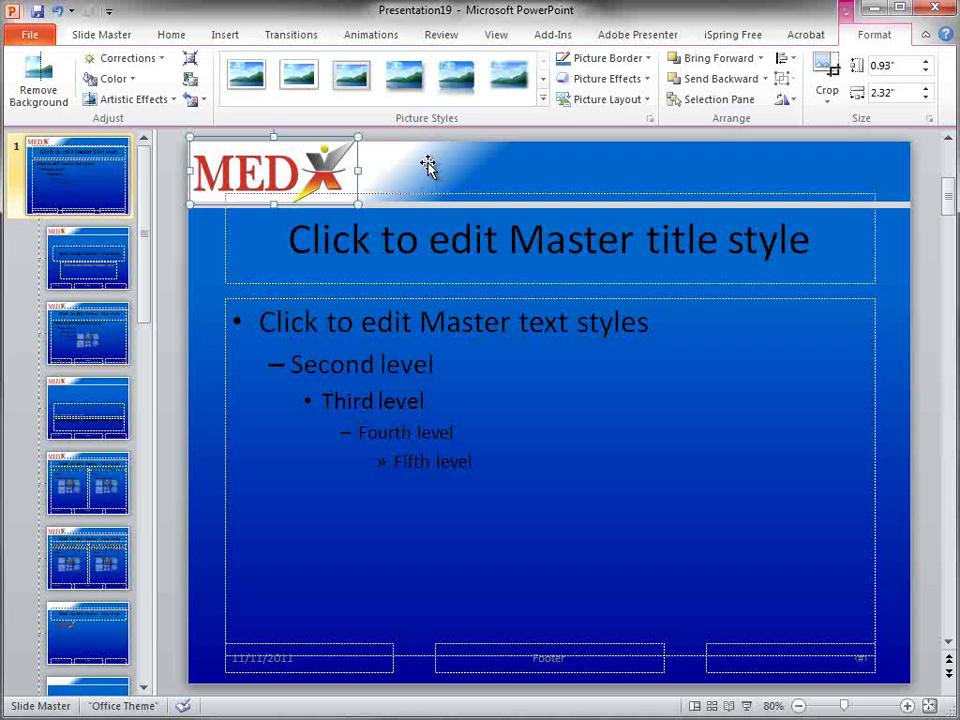
Insert the Medx_watermark.png picture onto the slide master.
click(935, 197)
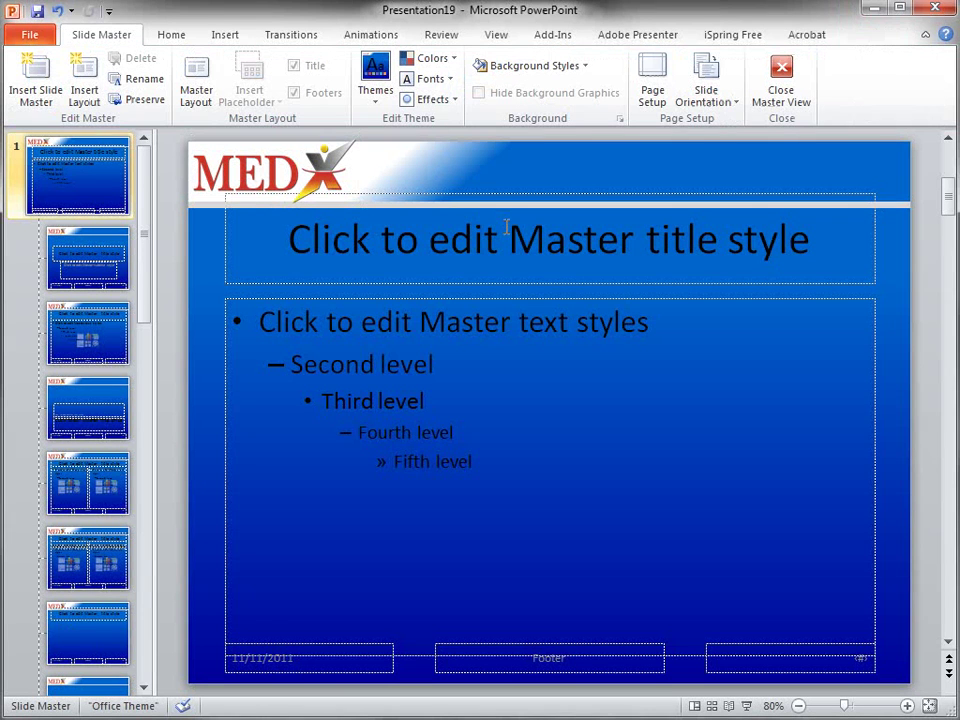
click(223, 37)
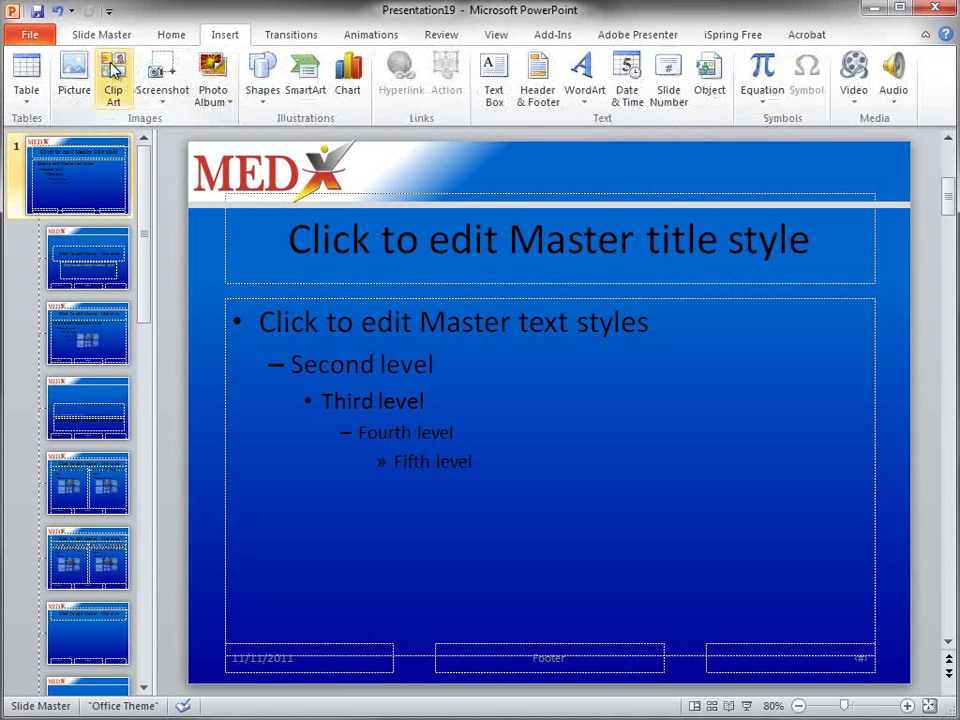
click(76, 72)
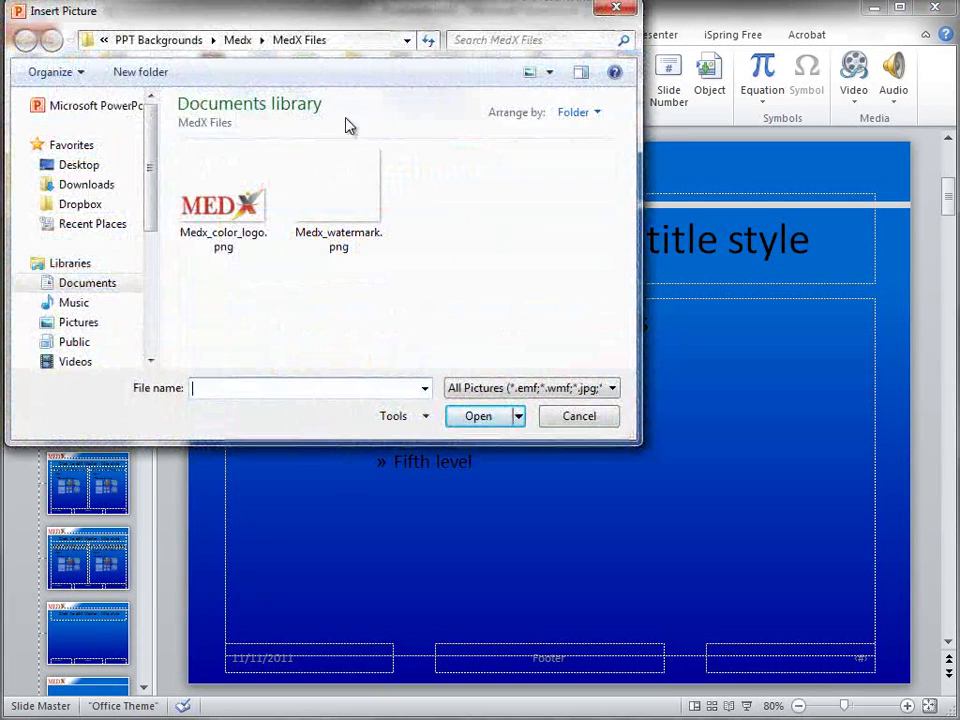
click(358, 178)
click(480, 418)
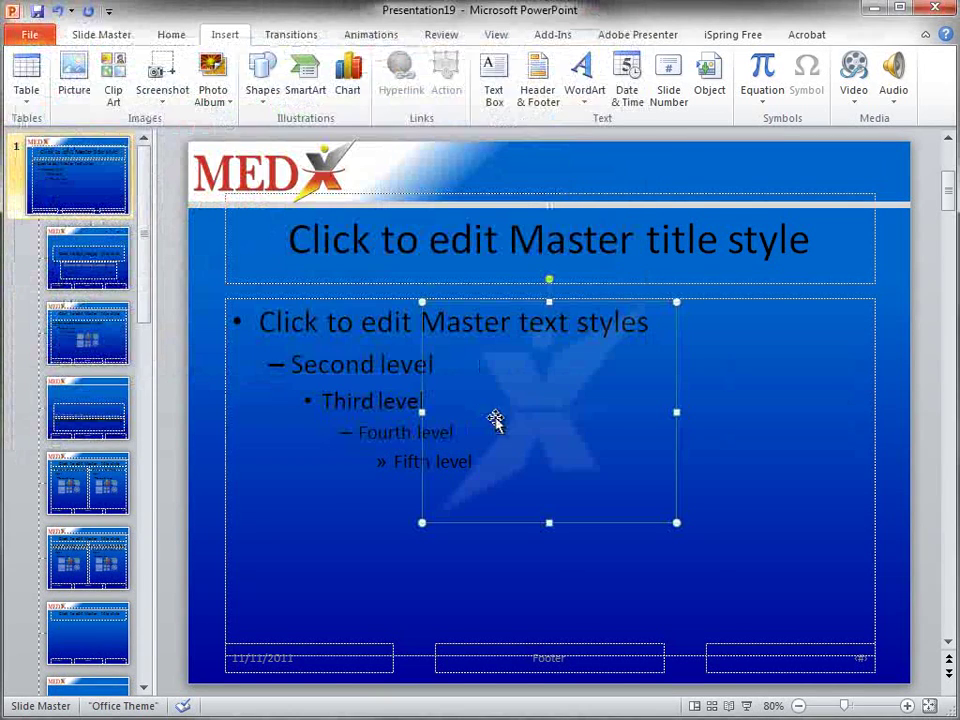
Enlarge the watermark over the lower right to about 4.8" by 5.53" and send it to back.
drag(672, 515, 782, 625)
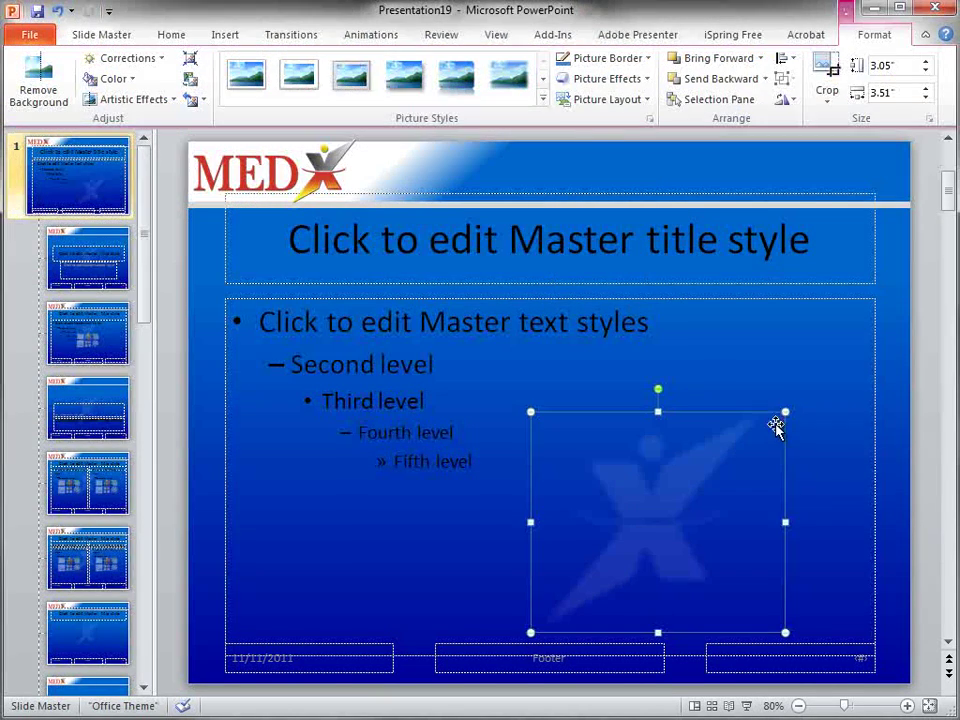
drag(787, 413, 889, 289)
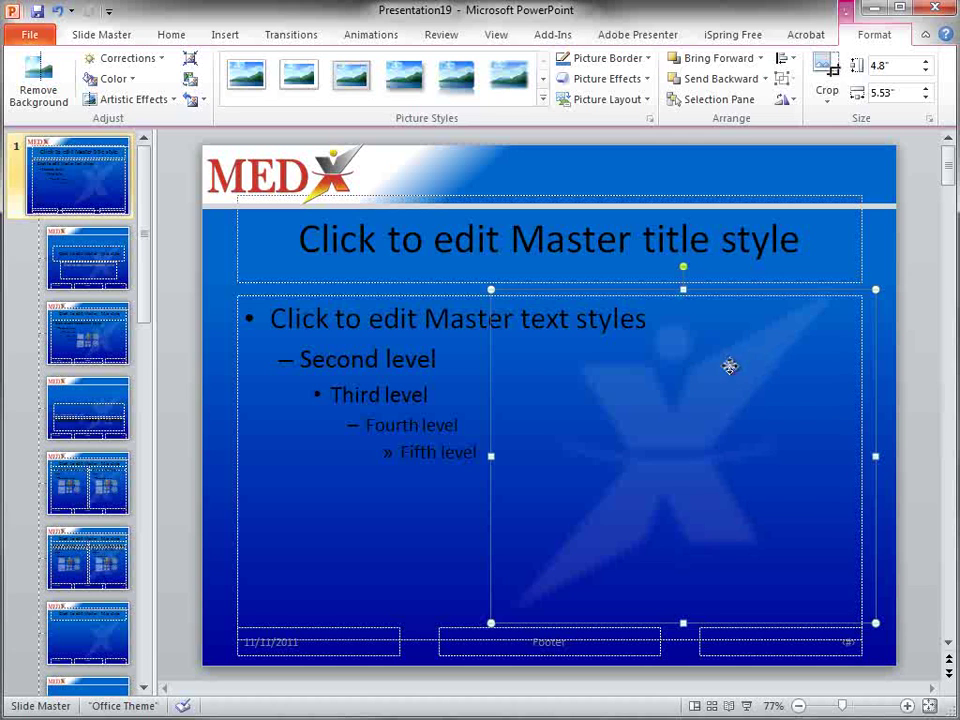
right_click(730, 366)
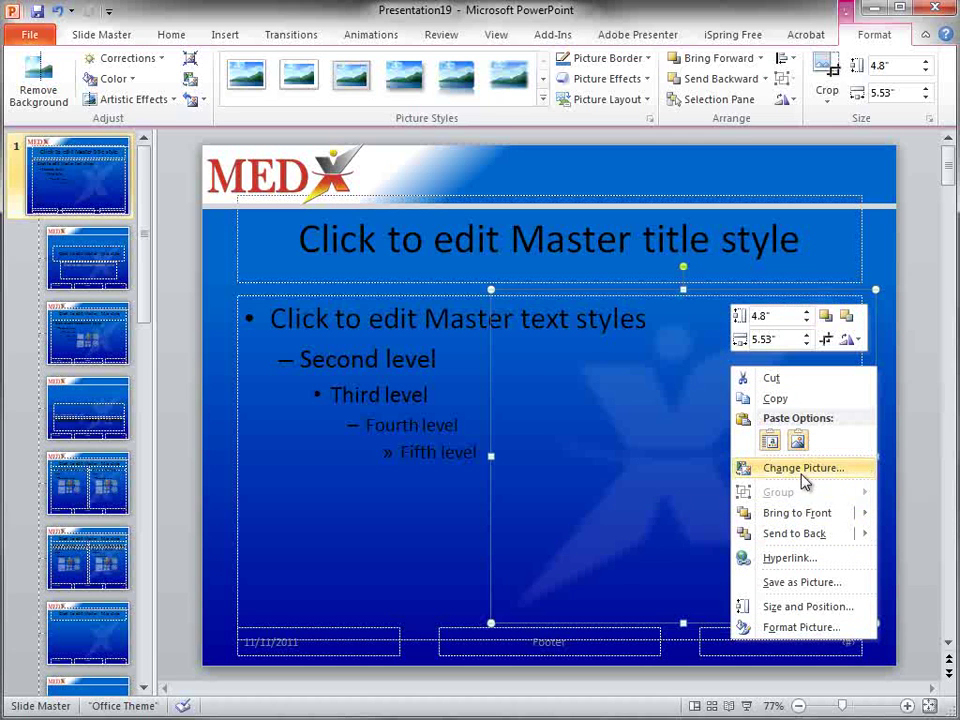
mouse_move(797, 534)
click(910, 533)
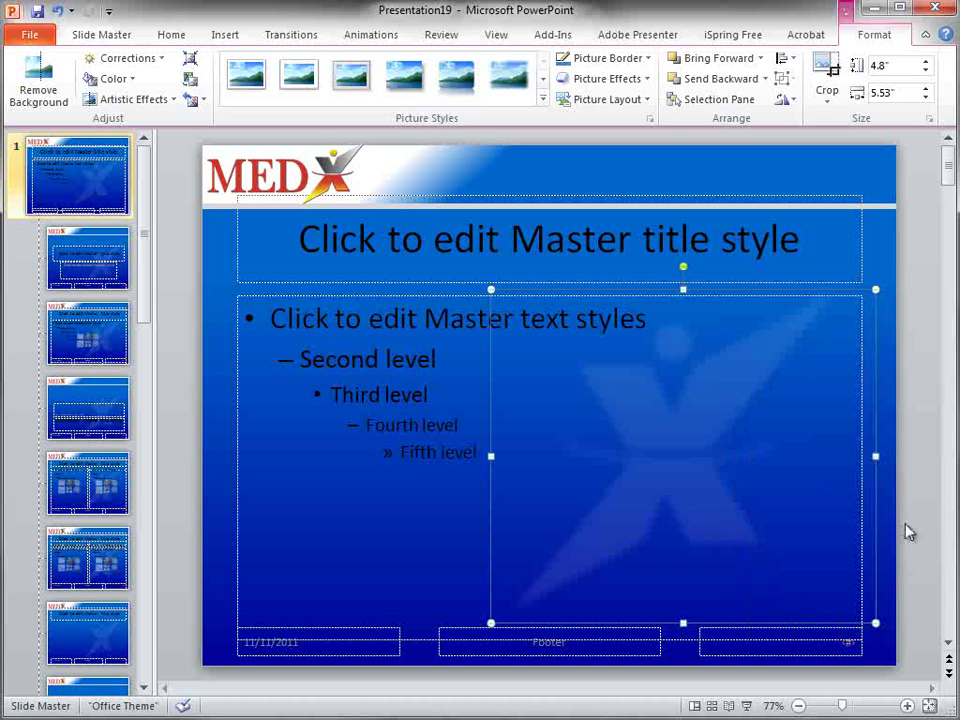
click(903, 468)
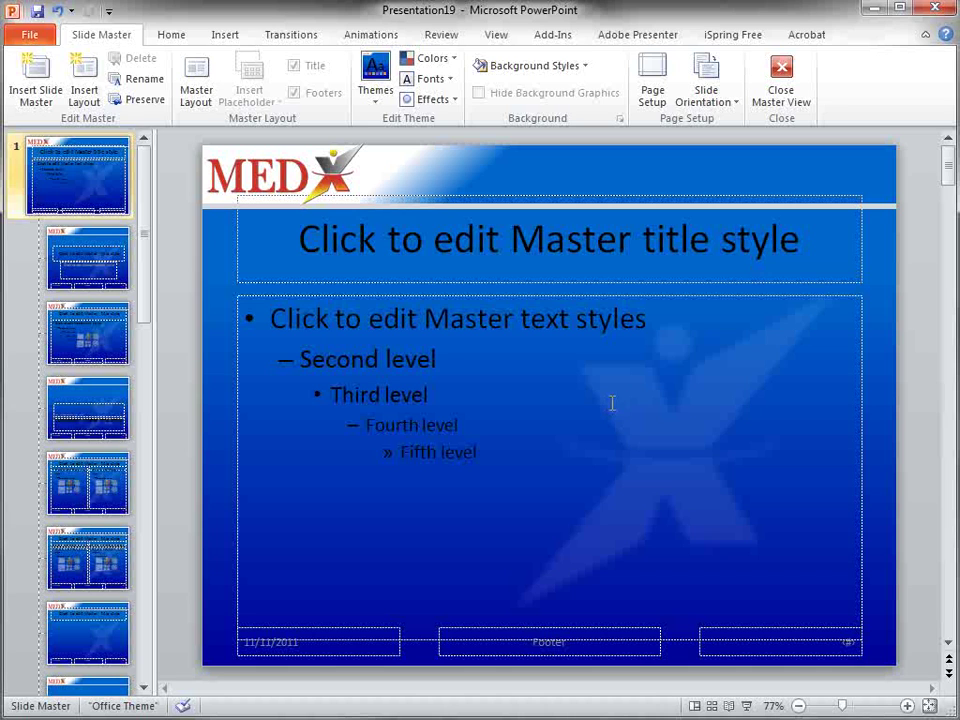
Restyle the master title text as Arial, yellow, bold, left-aligned, with a text shadow.
drag(299, 235, 757, 245)
click(274, 263)
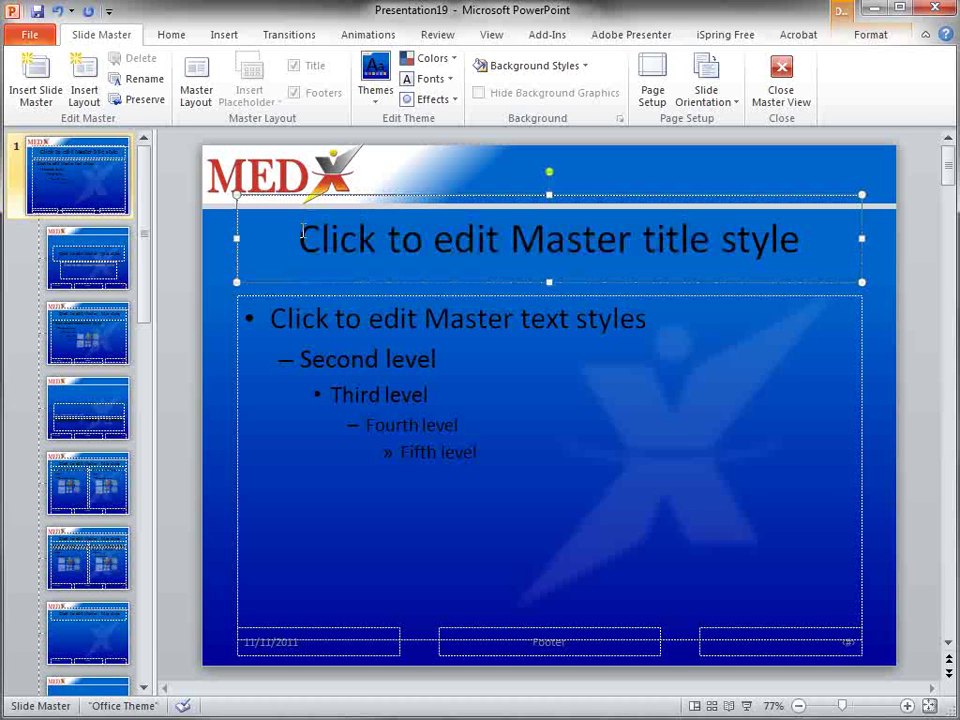
drag(303, 232, 790, 240)
click(171, 35)
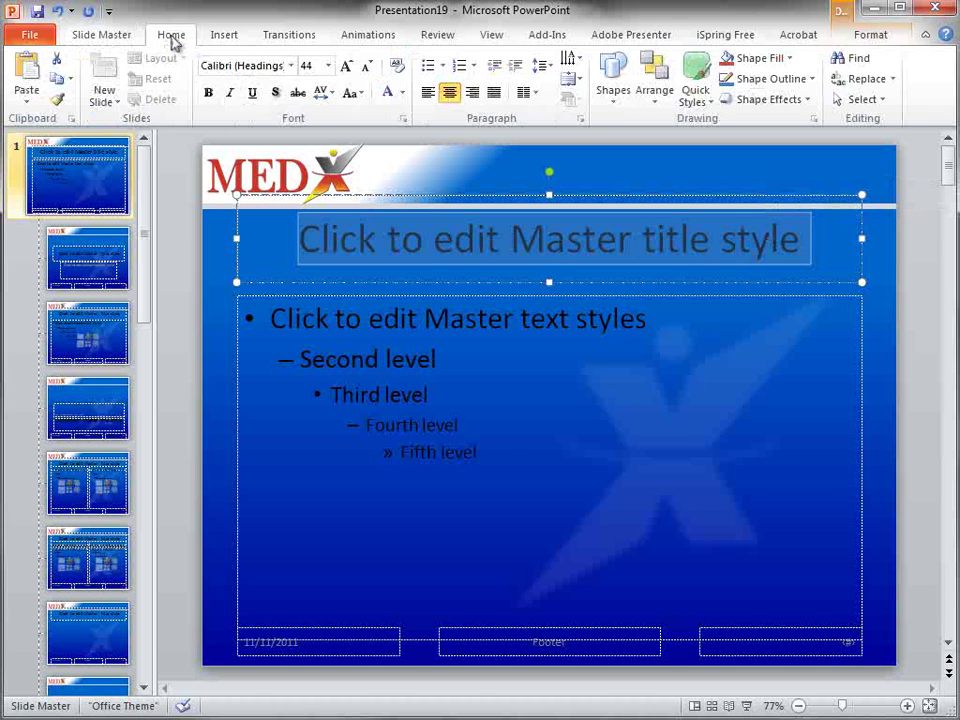
click(291, 66)
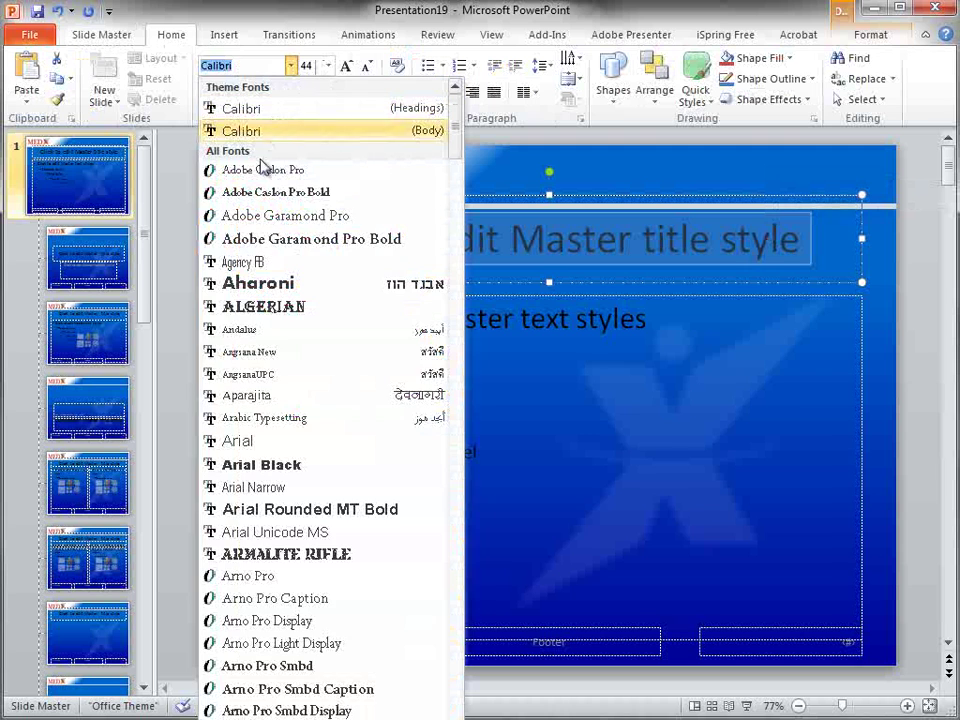
click(237, 442)
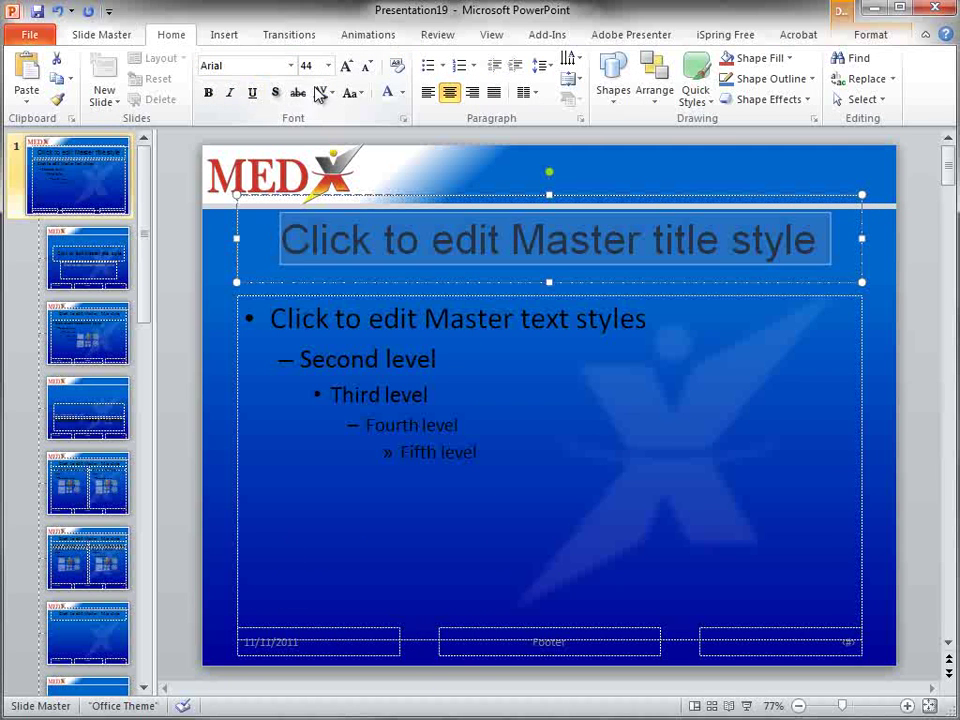
click(401, 94)
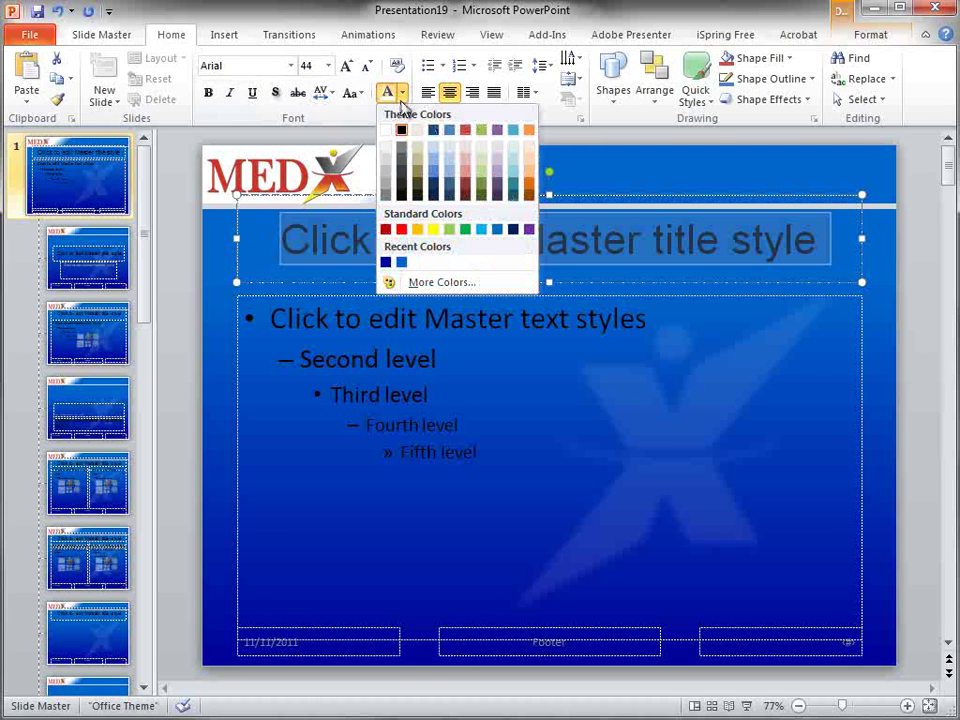
click(433, 229)
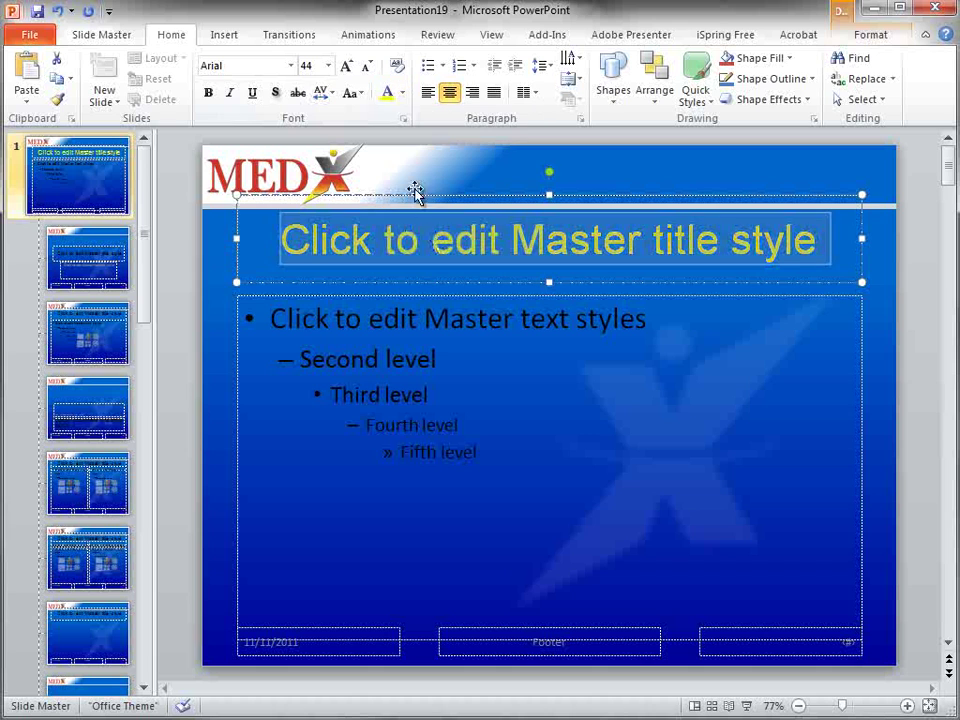
click(208, 94)
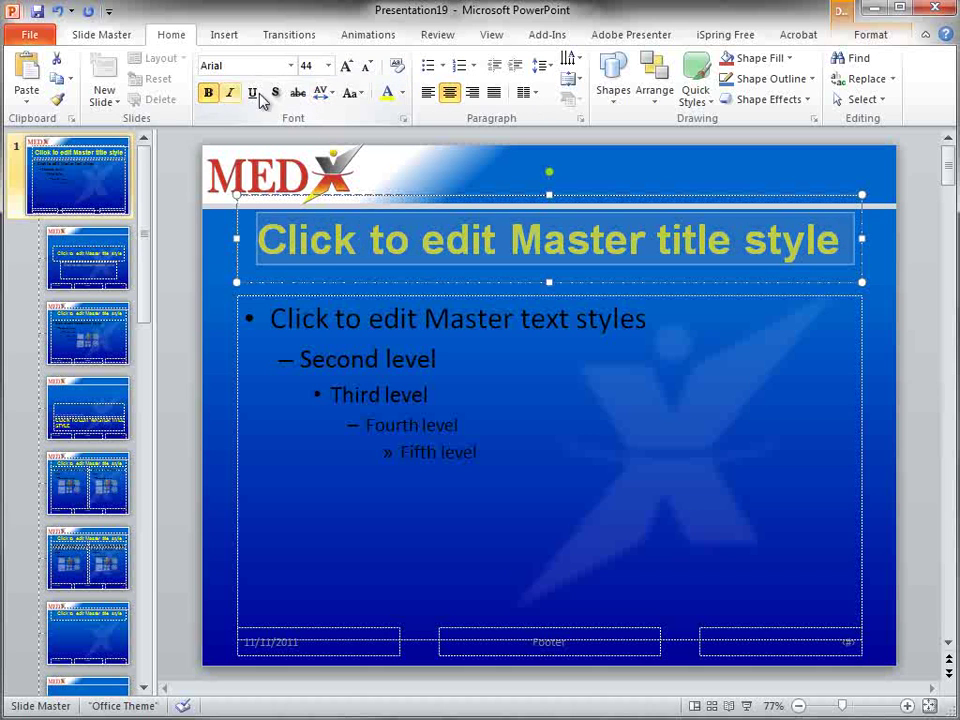
click(430, 96)
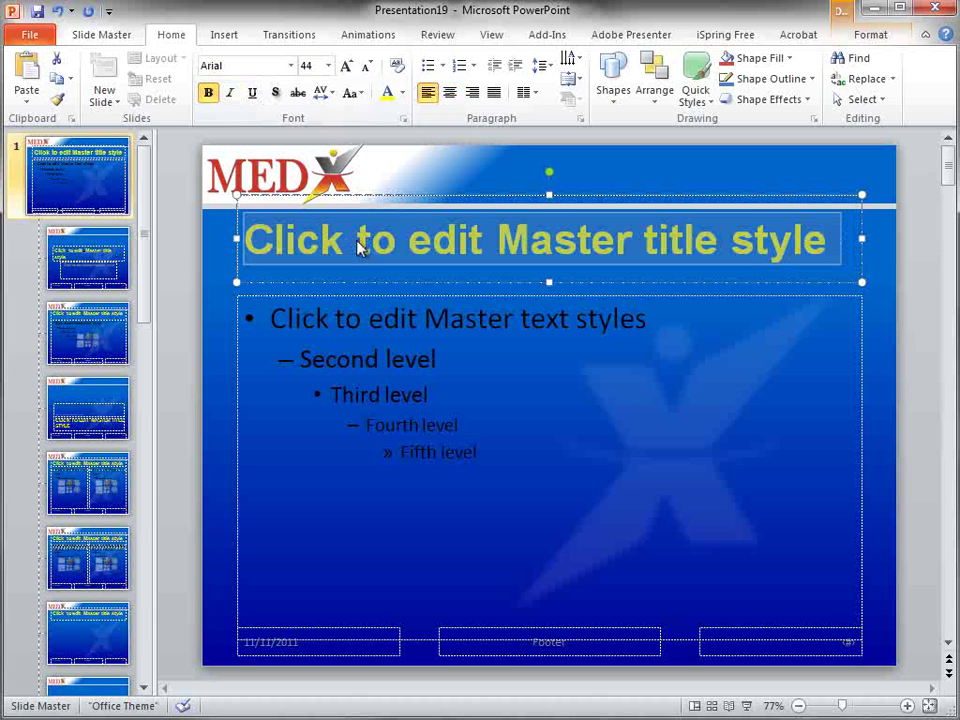
click(275, 92)
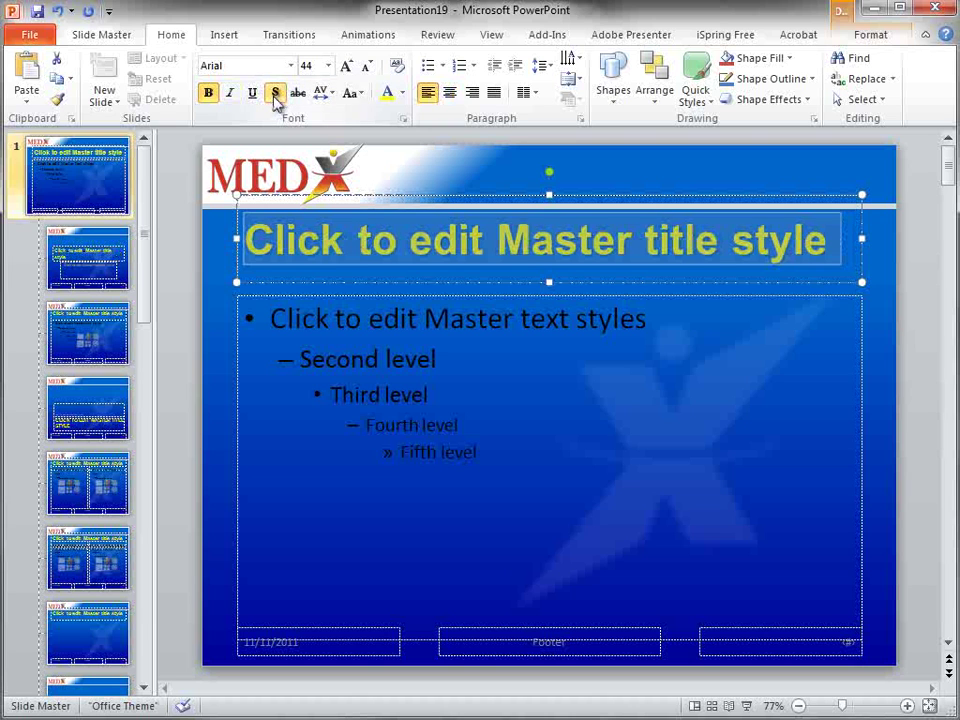
click(279, 318)
Set all five master body text levels to white Arial with a shadow.
drag(272, 318, 504, 474)
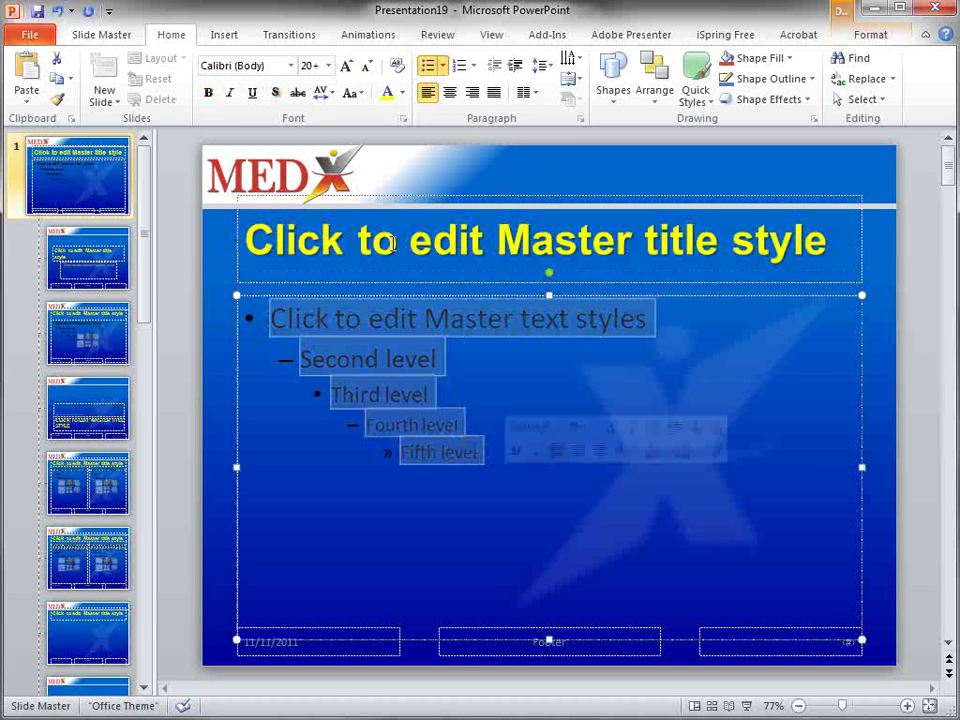
click(291, 66)
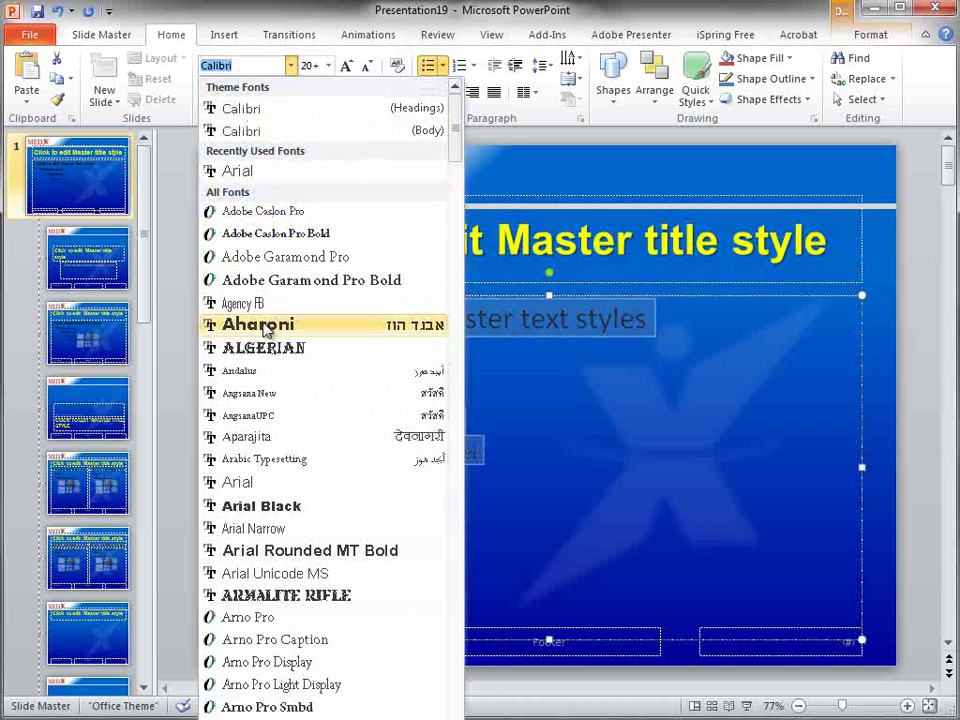
click(258, 488)
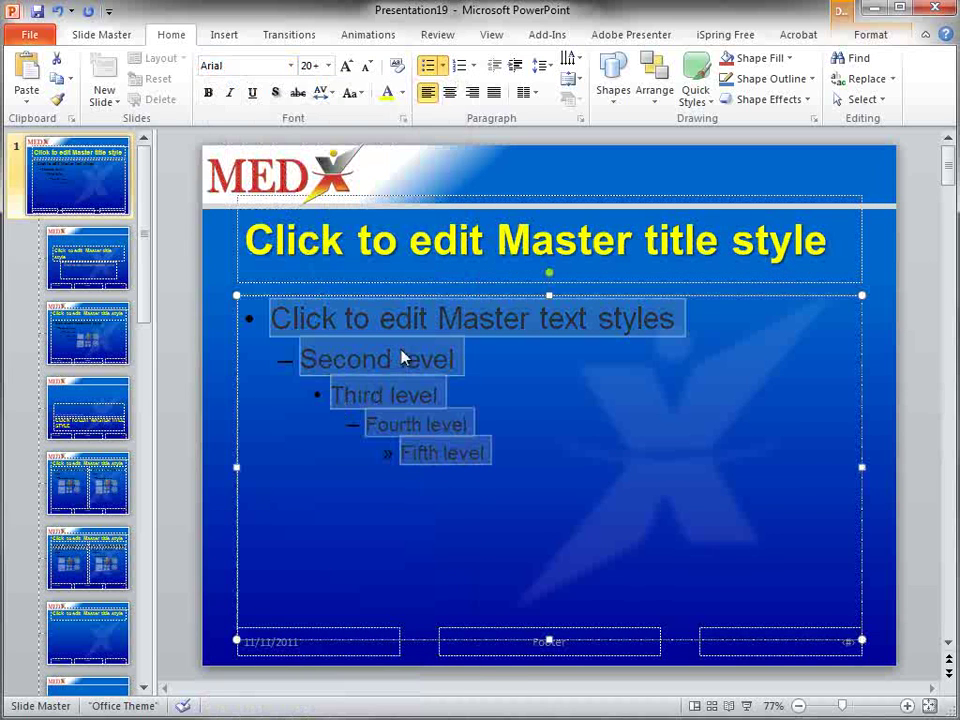
click(401, 93)
click(386, 129)
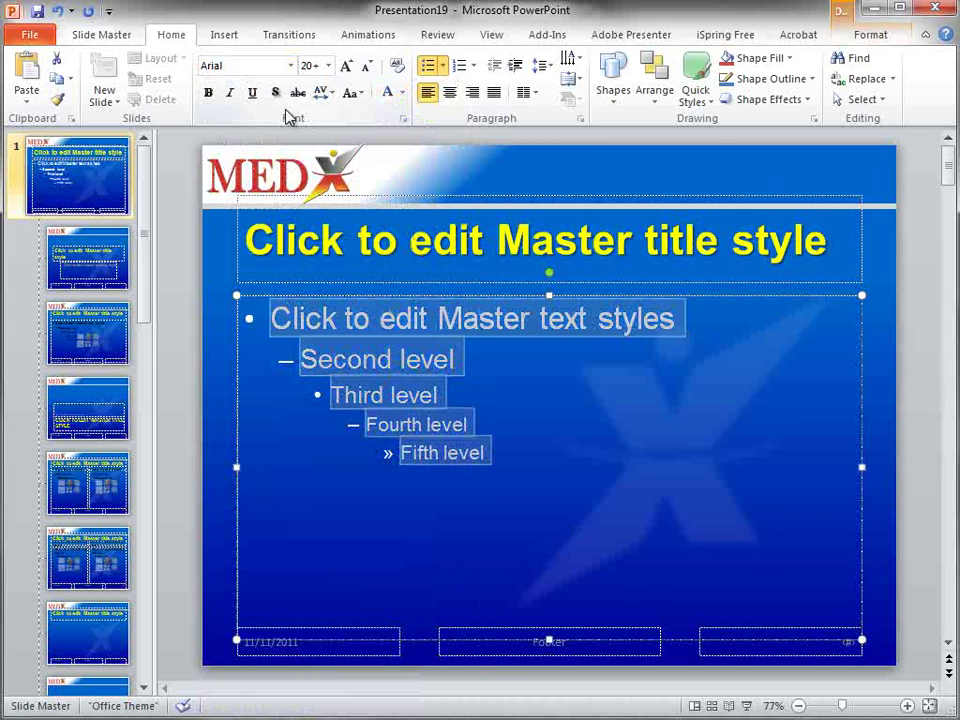
click(276, 93)
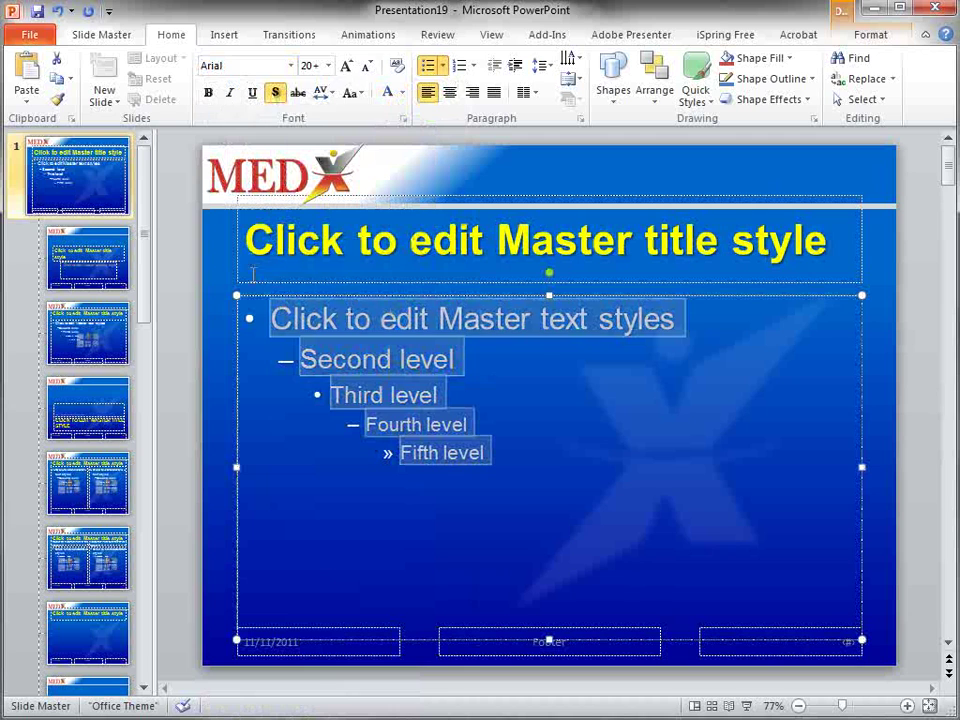
click(193, 272)
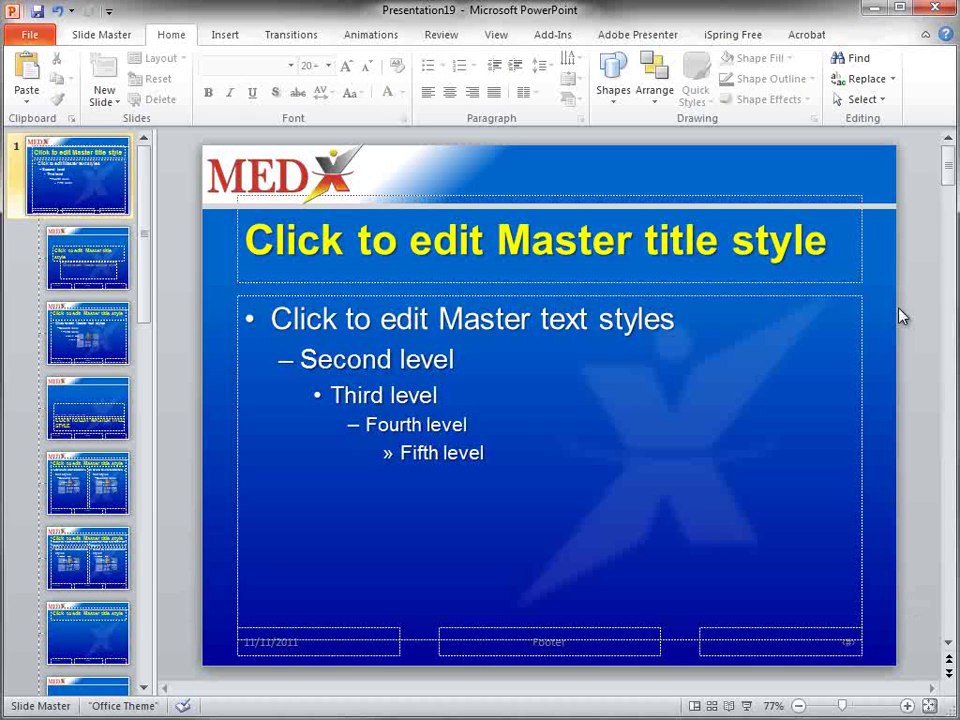
On the Title Slide Layout, widen the title placeholder on both sides and centre its text.
click(104, 265)
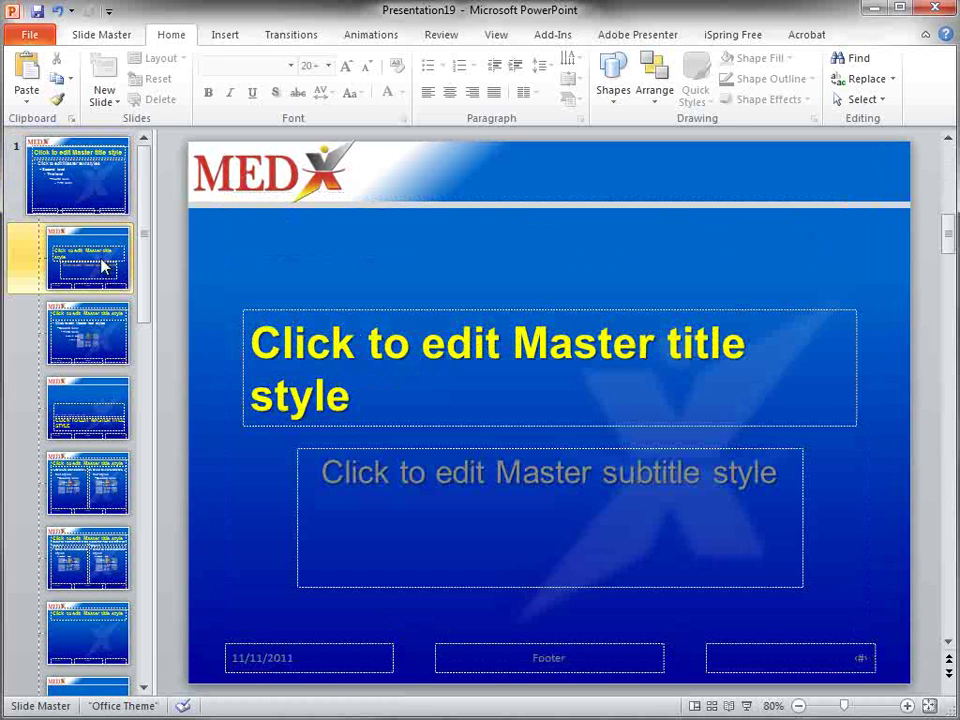
click(111, 188)
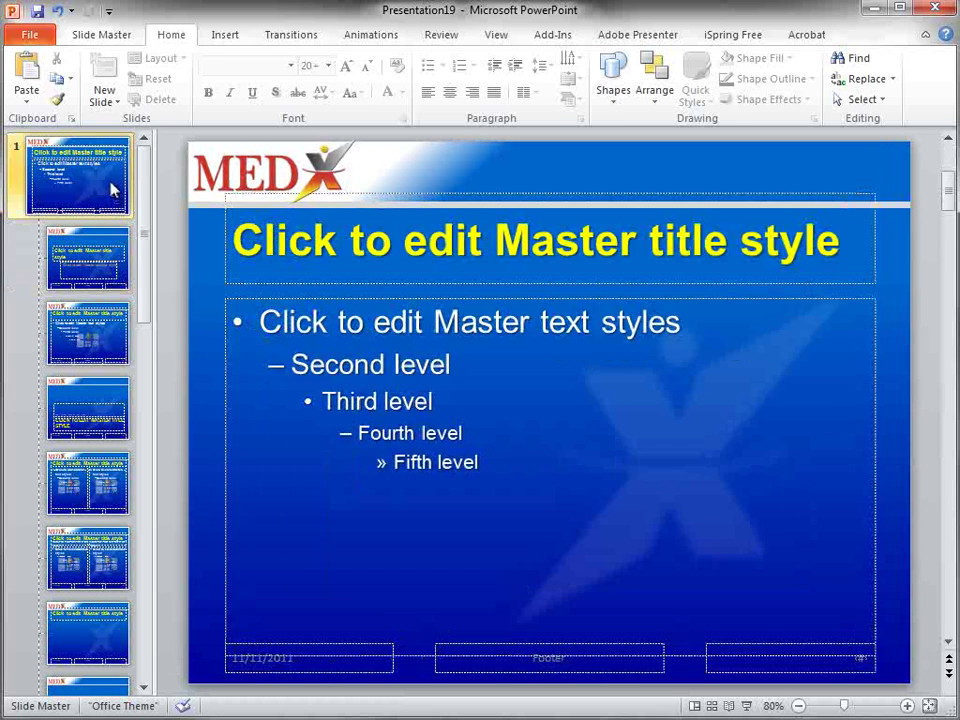
click(100, 278)
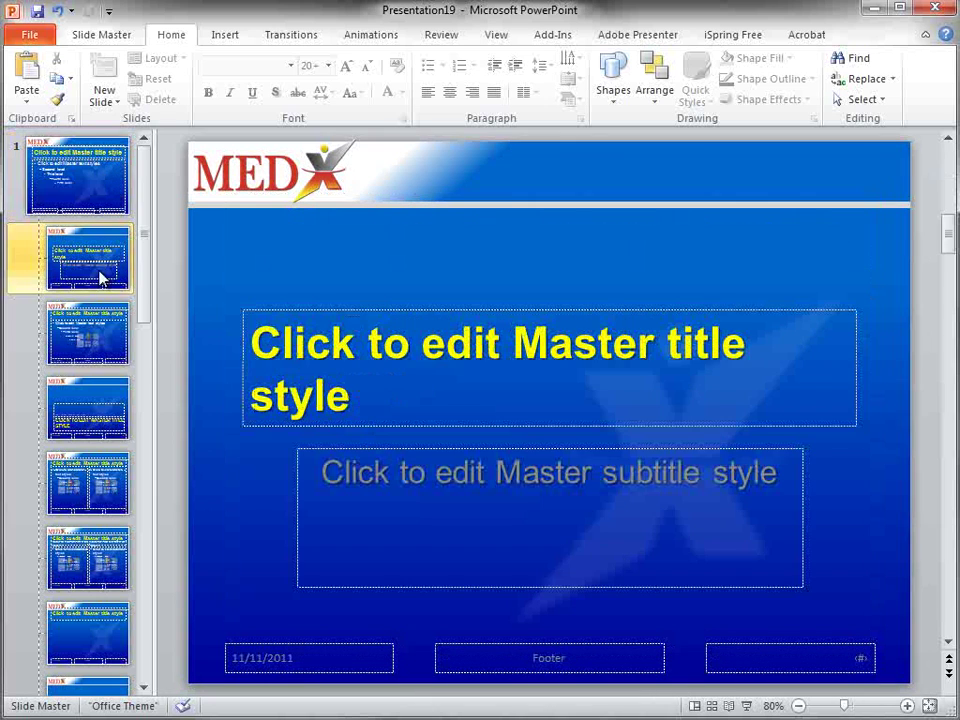
click(858, 366)
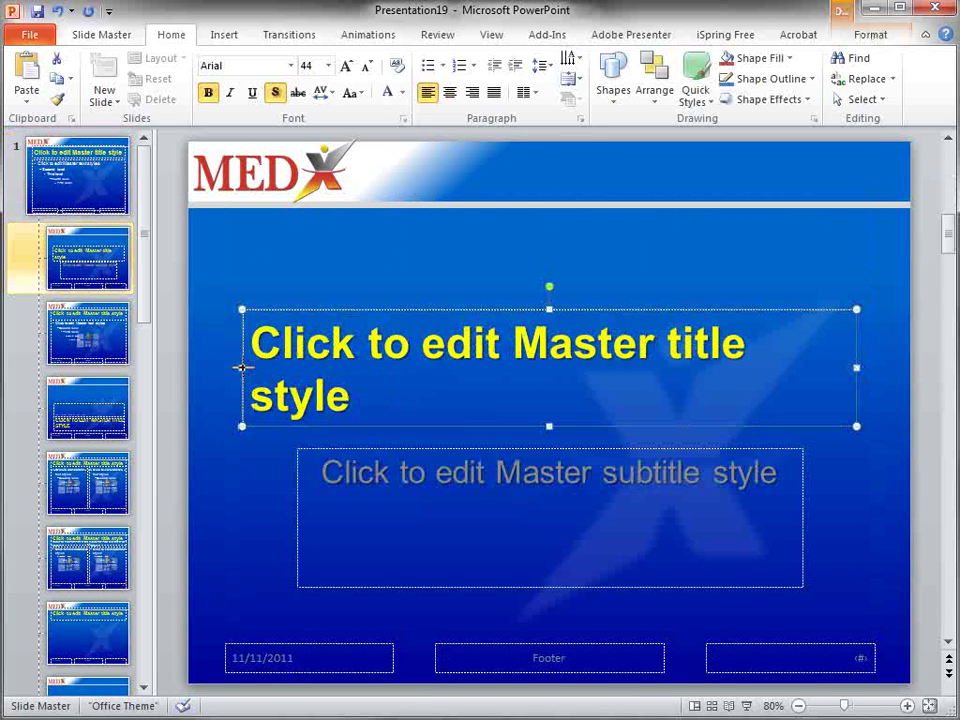
drag(242, 367, 220, 367)
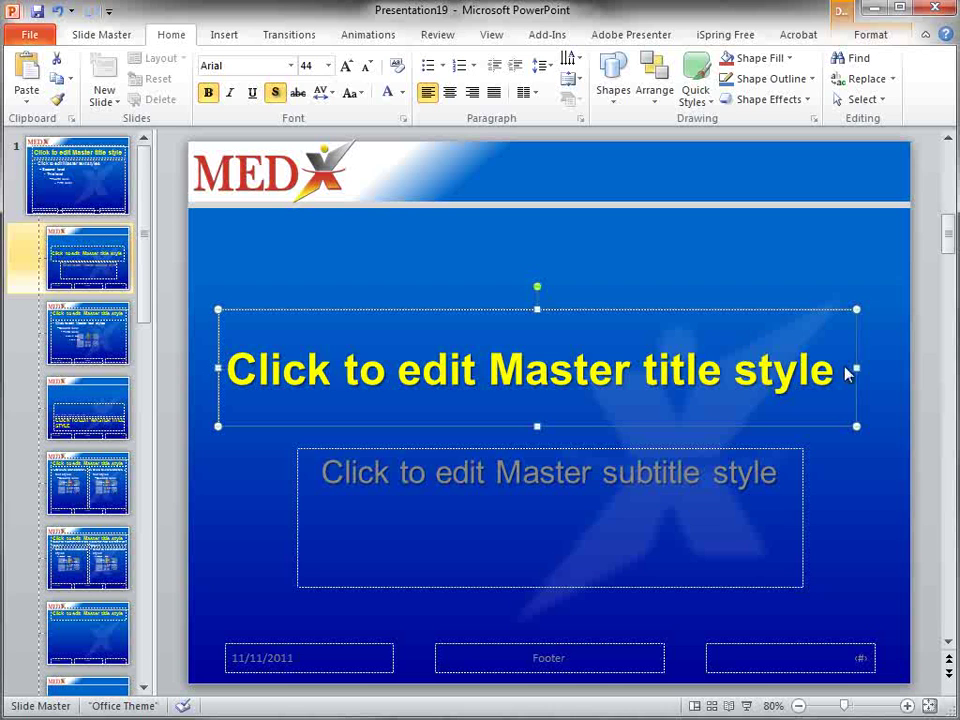
drag(857, 368, 867, 367)
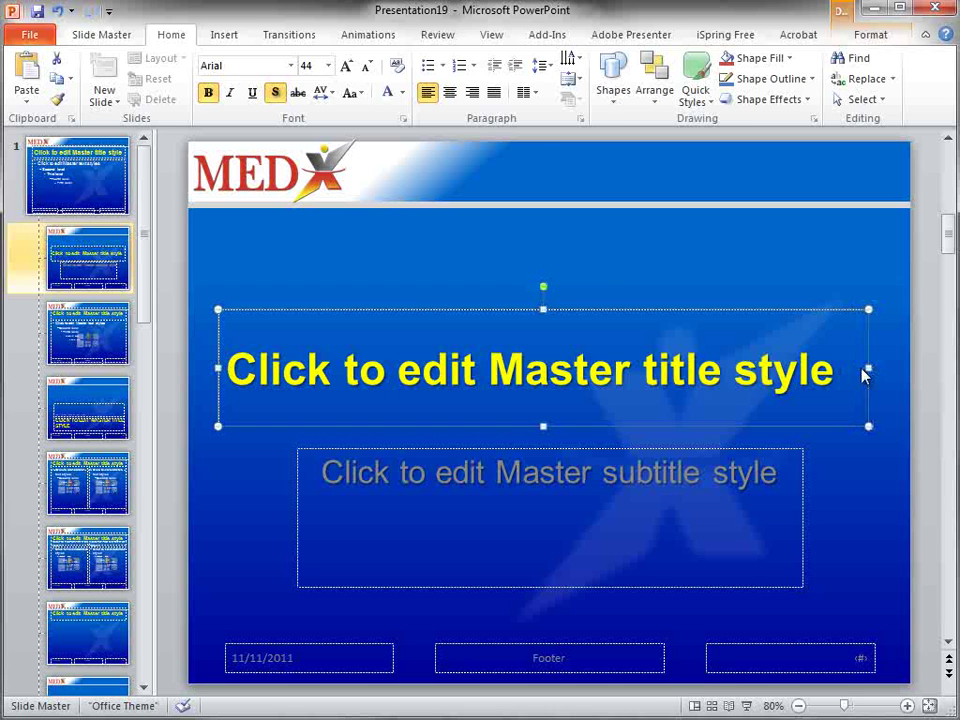
click(452, 93)
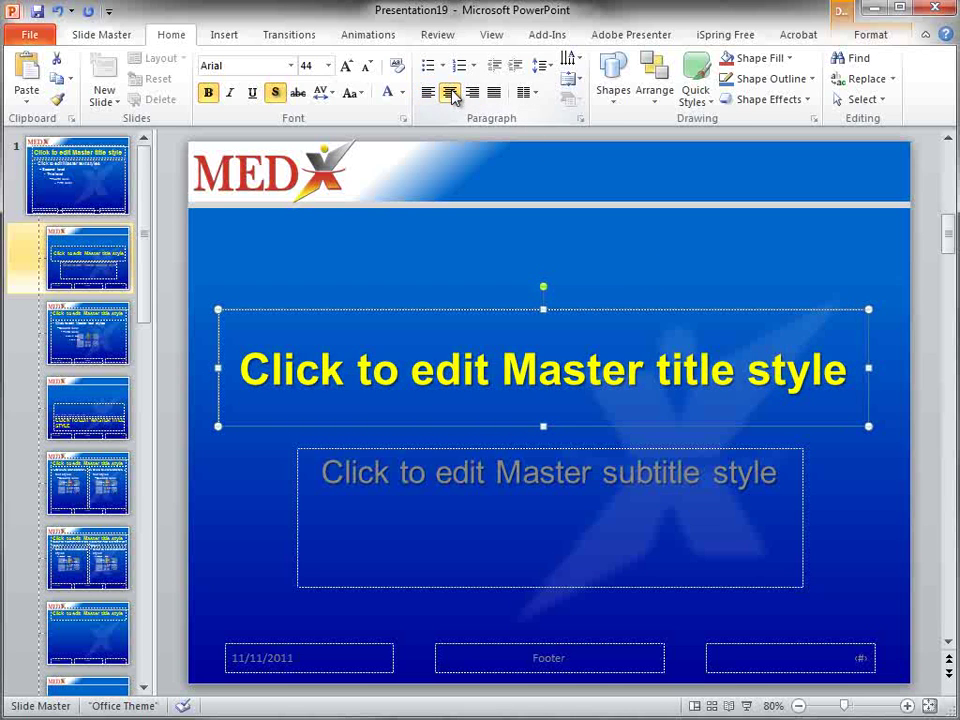
Turn on Hide Background Graphics so the layout drops the logo, header band and watermark.
click(926, 343)
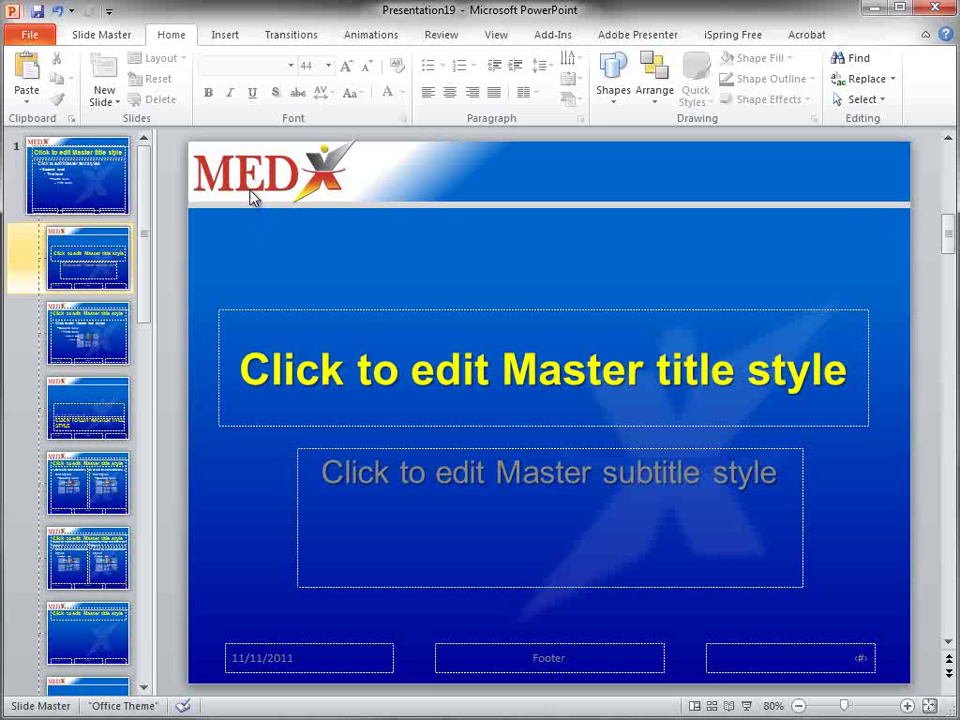
click(101, 35)
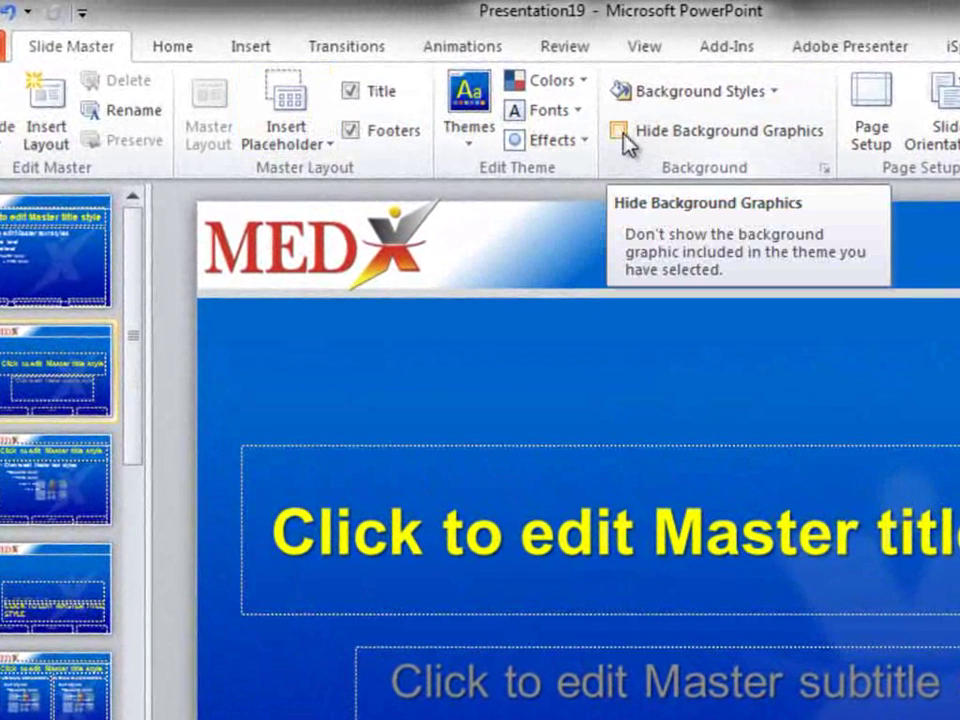
click(621, 132)
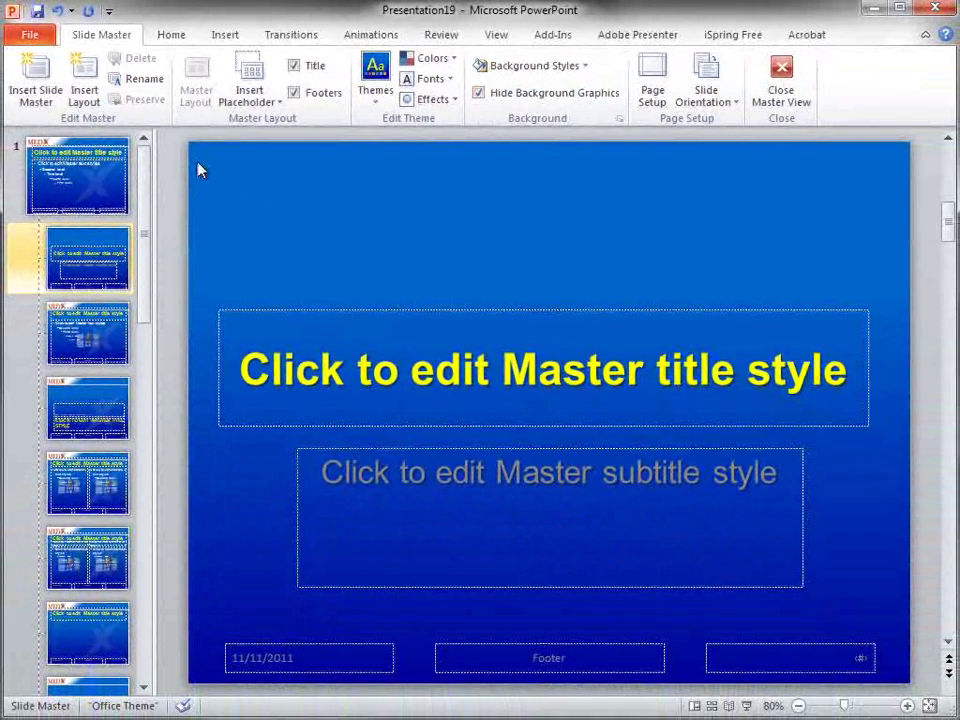
Draw a rectangle across the upper title layout and move the title and subtitle below it.
click(219, 38)
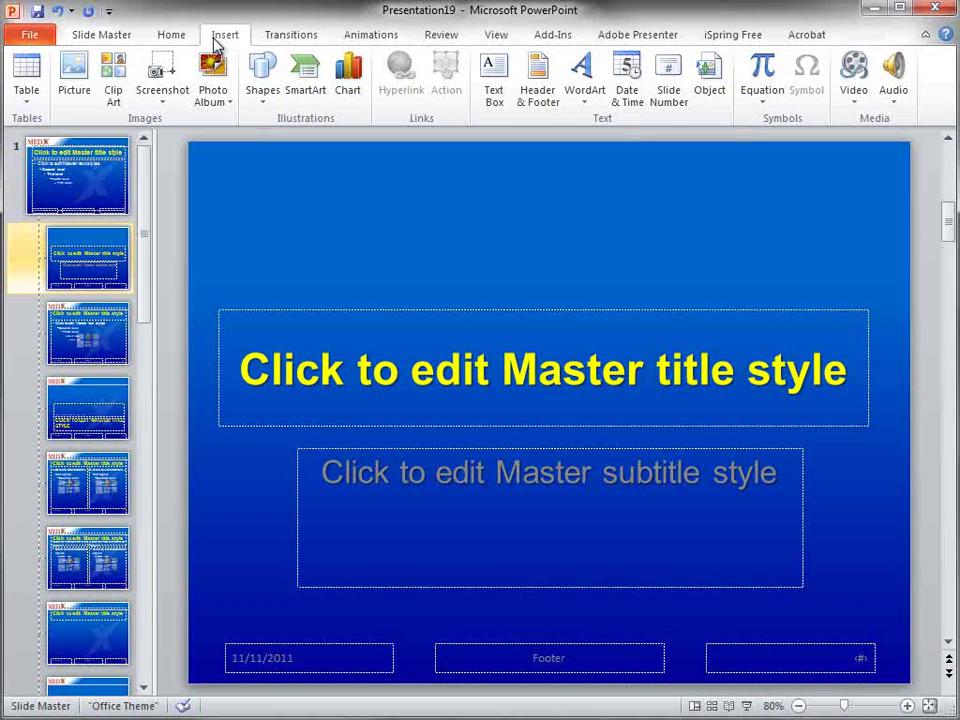
click(262, 80)
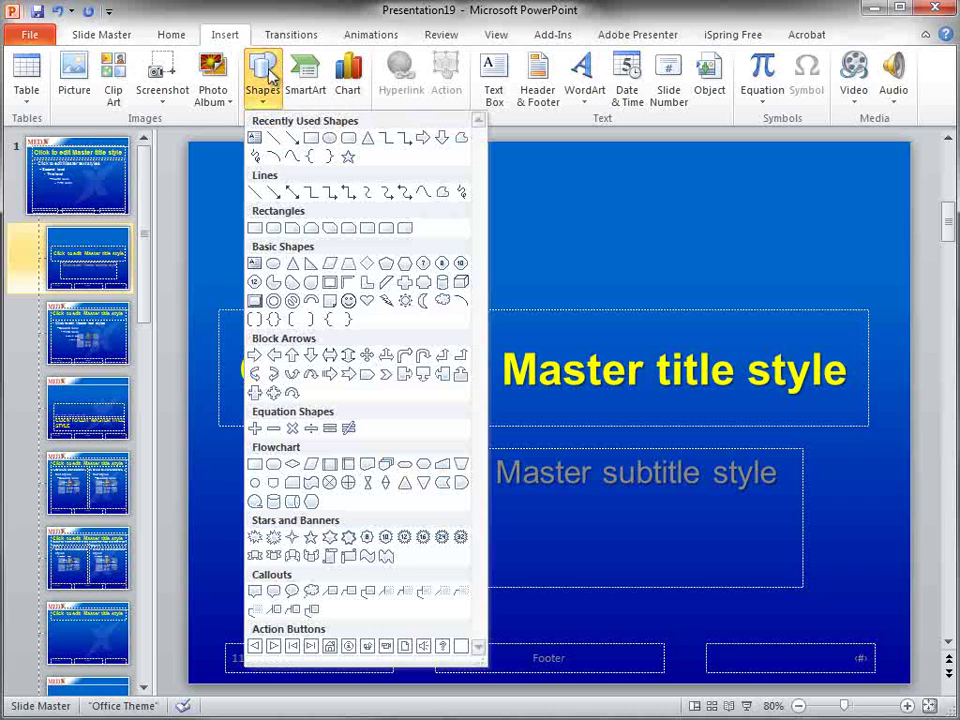
click(312, 138)
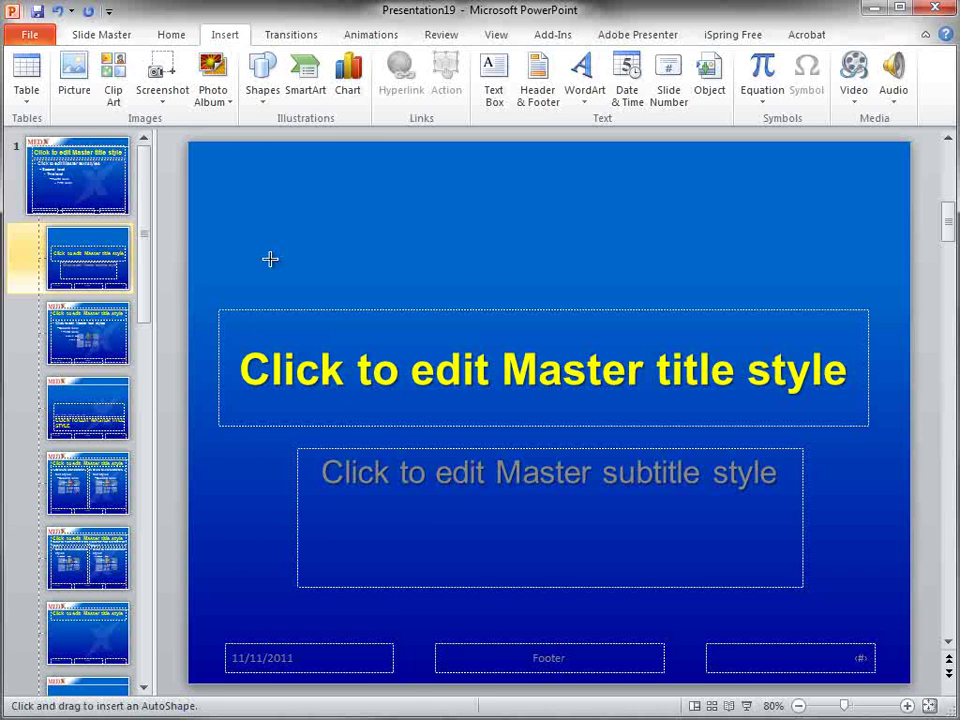
drag(186, 229, 906, 340)
drag(649, 279, 642, 295)
click(380, 426)
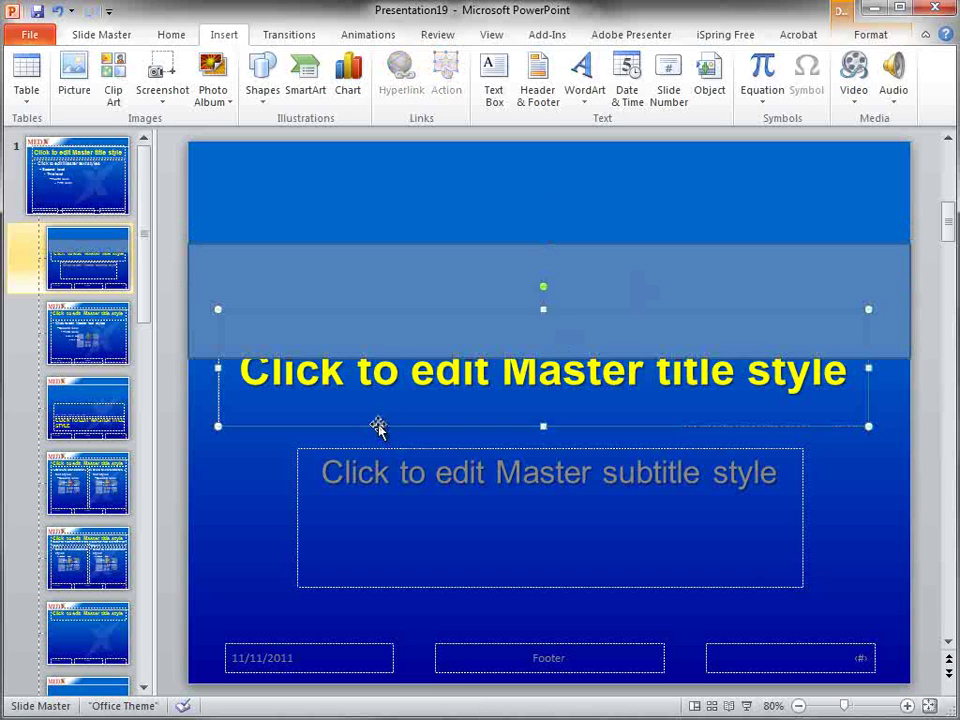
shift+click(360, 452)
drag(360, 452, 360, 484)
Give the rectangle a white fill and no outline.
click(770, 250)
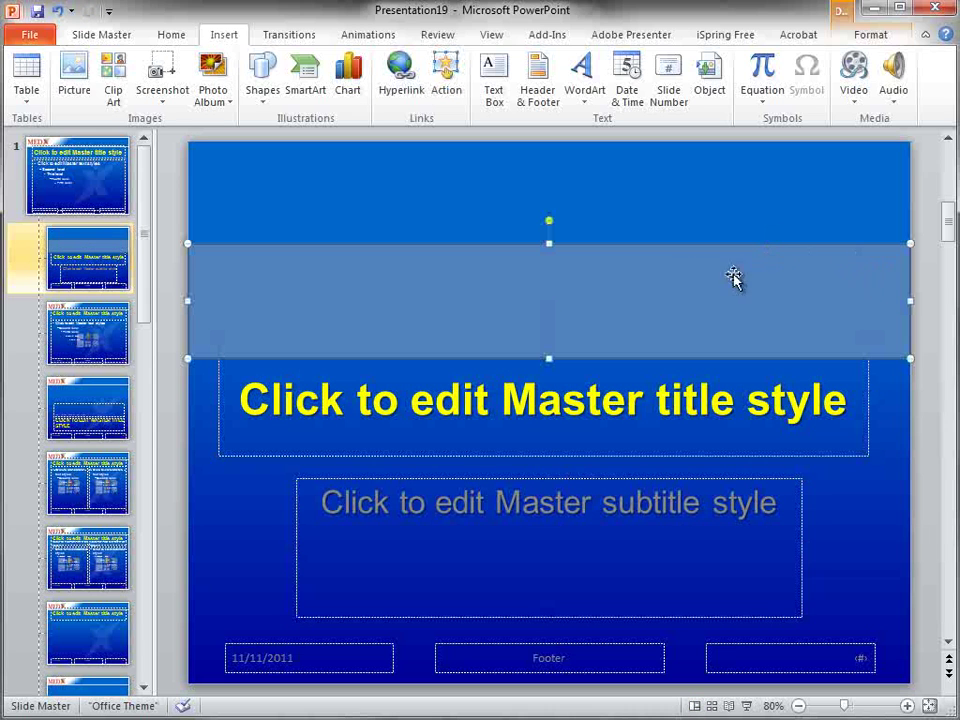
right_click(650, 283)
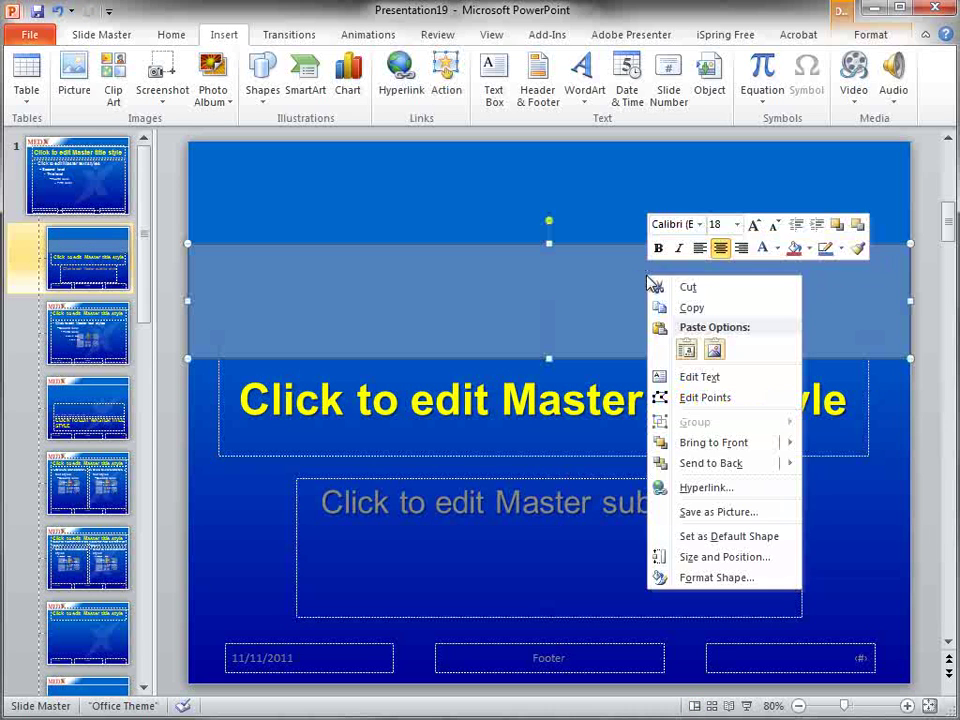
click(740, 578)
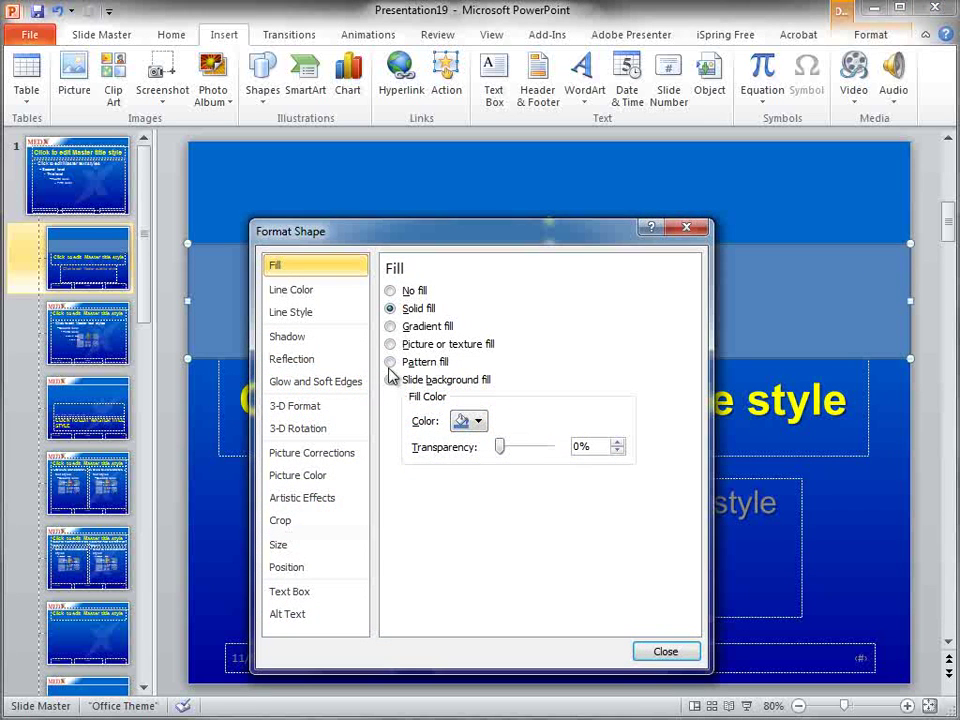
click(479, 421)
click(458, 459)
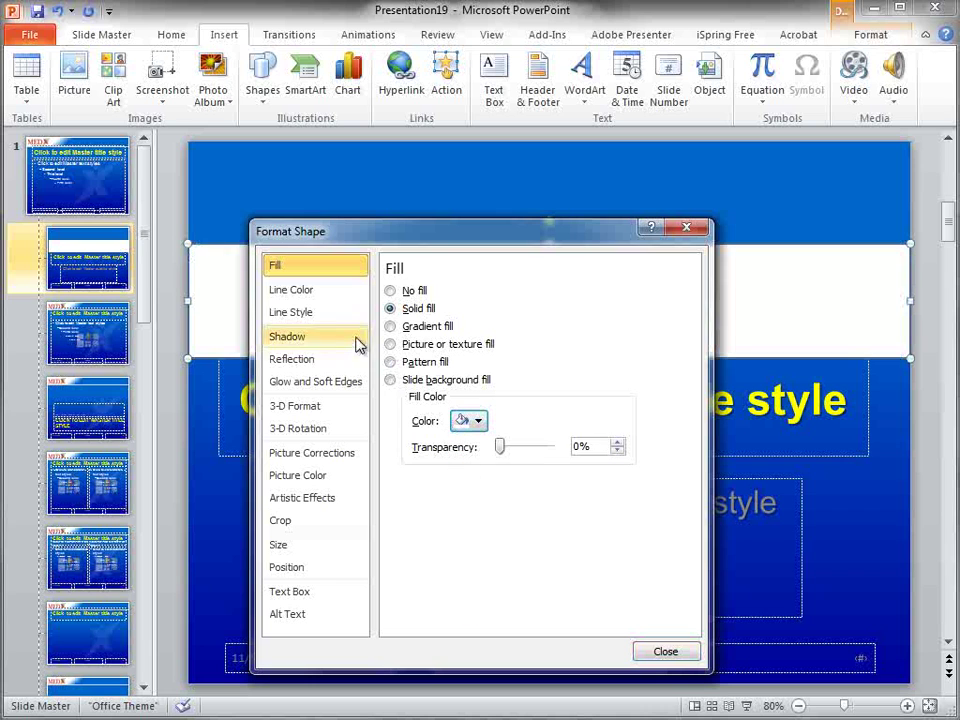
click(296, 290)
click(392, 288)
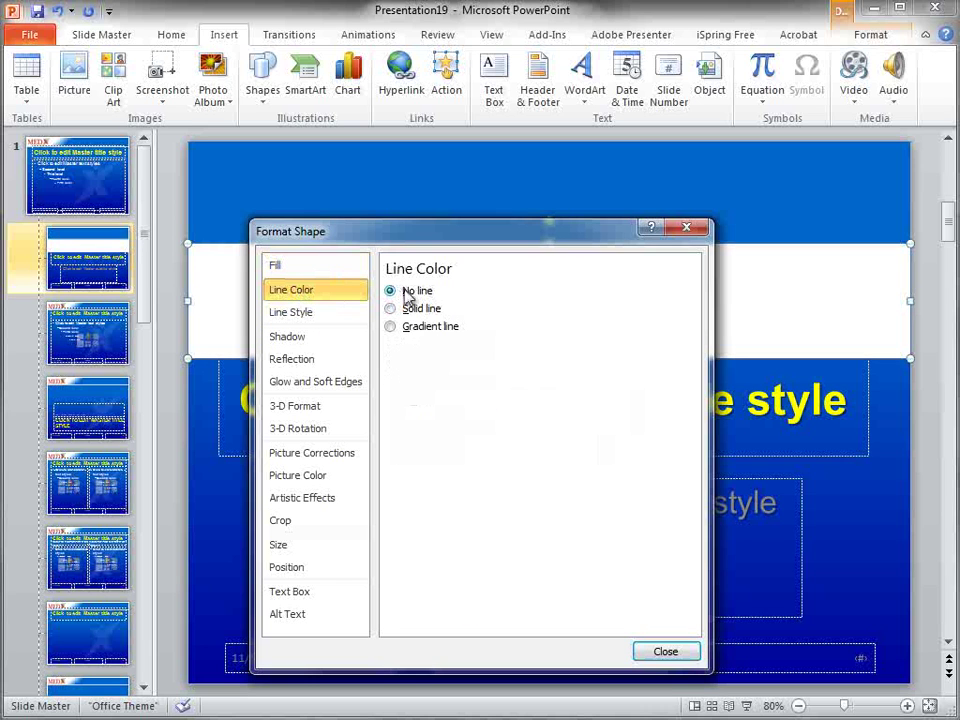
click(680, 651)
click(924, 158)
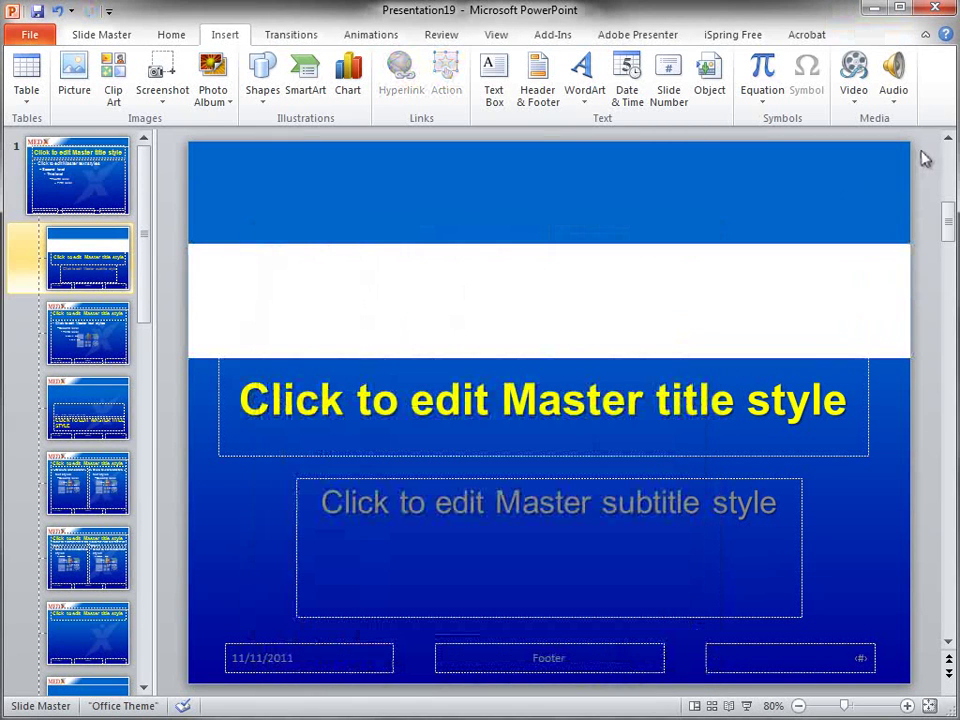
Copy the MEDX logo and its underline from the slide master onto the Title Slide Layout.
click(100, 178)
click(339, 205)
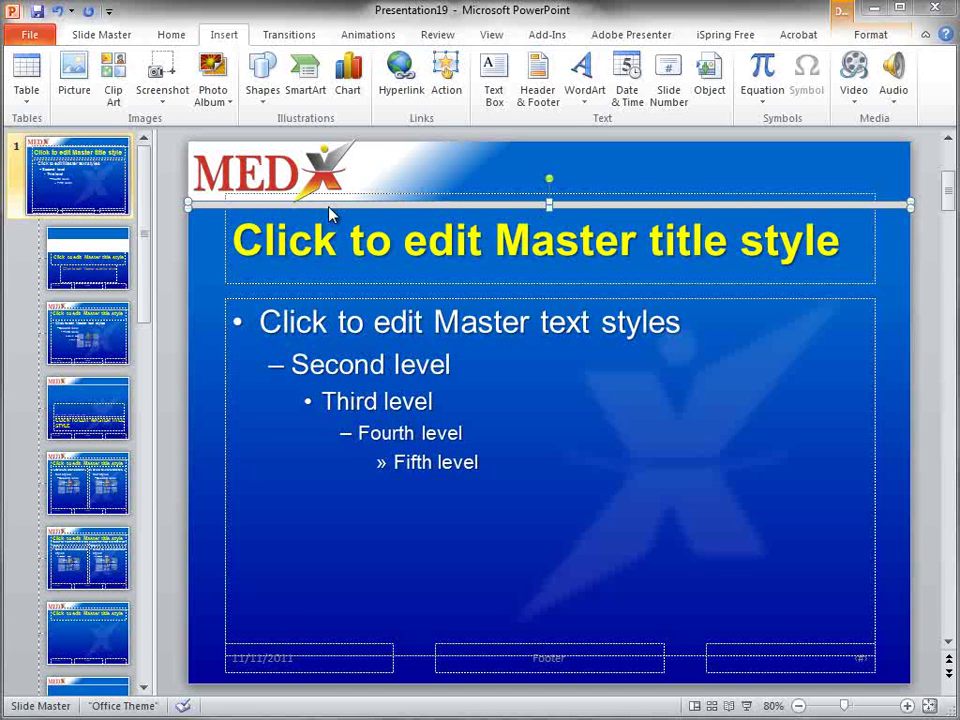
shift+click(317, 172)
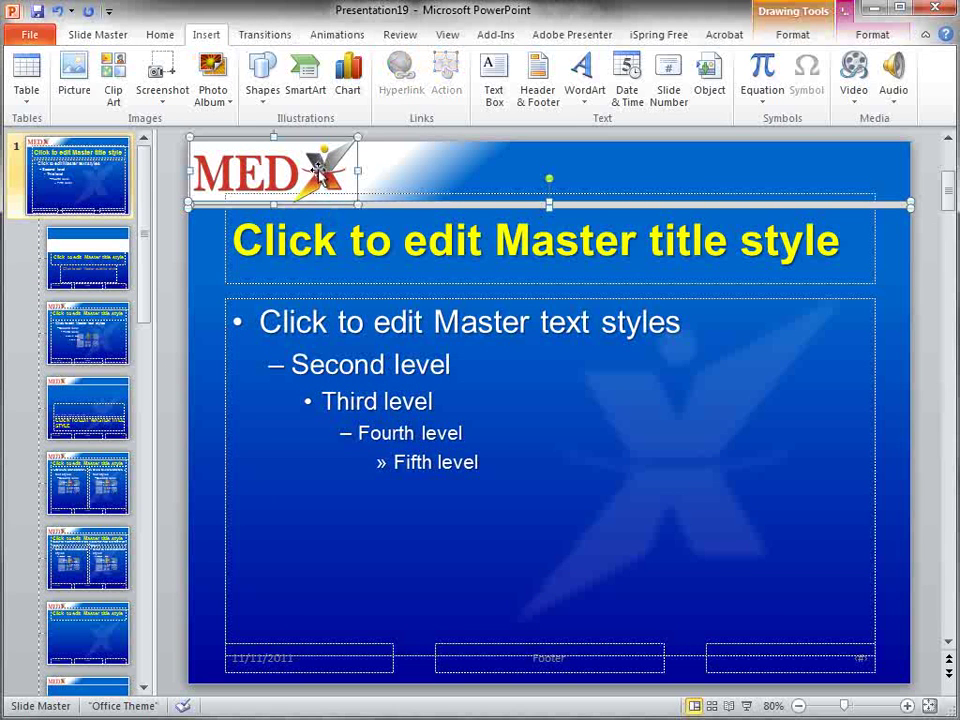
click(114, 244)
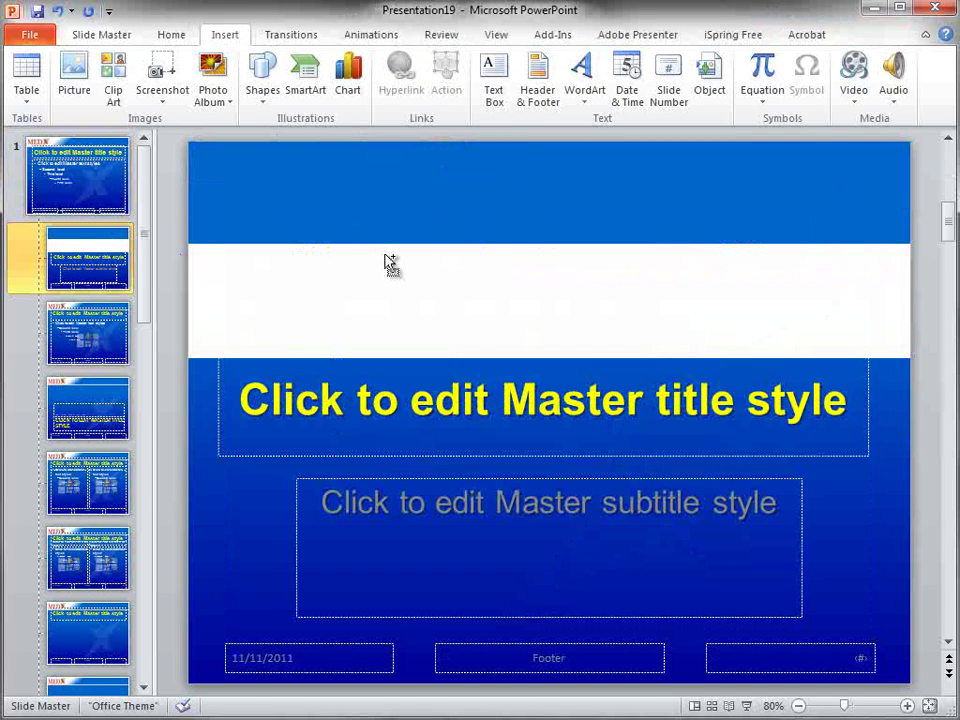
key(ctrl+v)
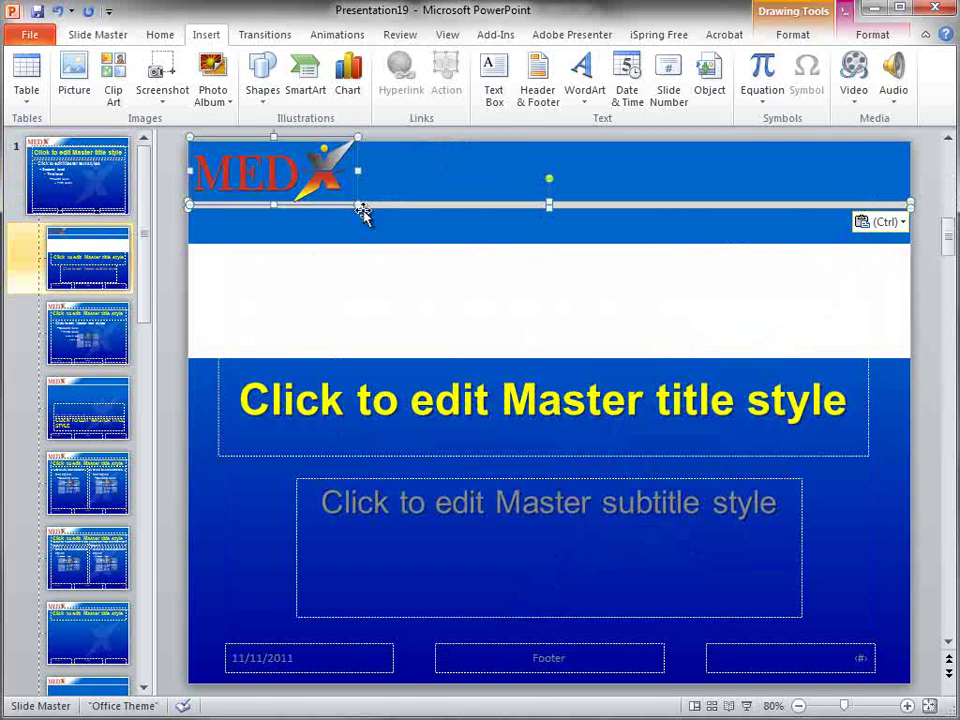
Move the pasted grey line down to the white banner's bottom edge.
click(418, 210)
drag(418, 204, 420, 246)
click(489, 222)
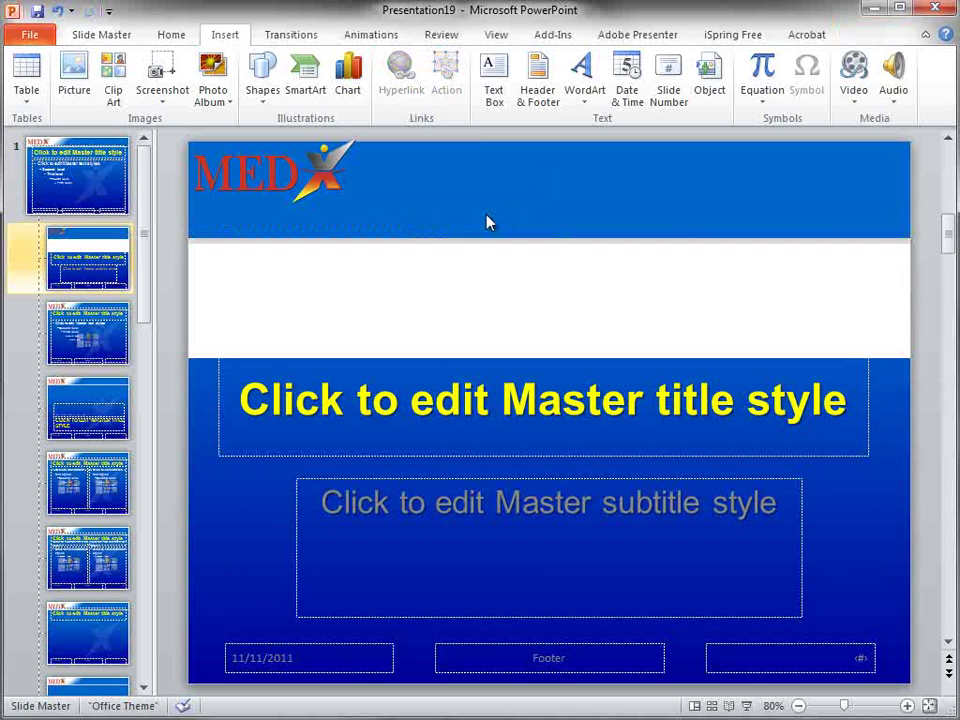
click(450, 241)
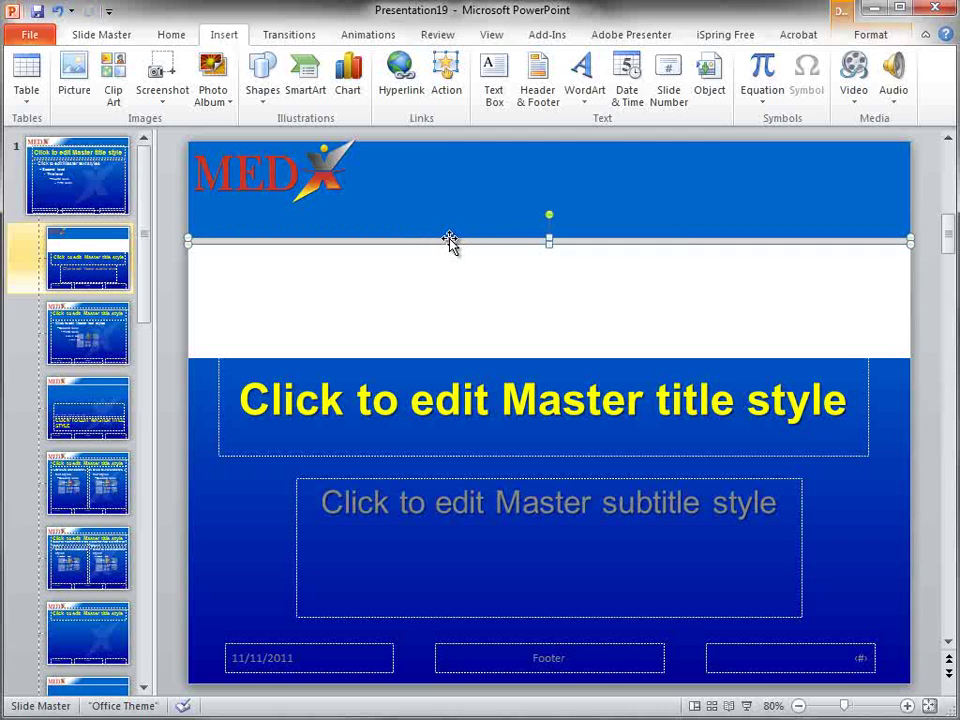
drag(450, 241, 448, 356)
click(458, 205)
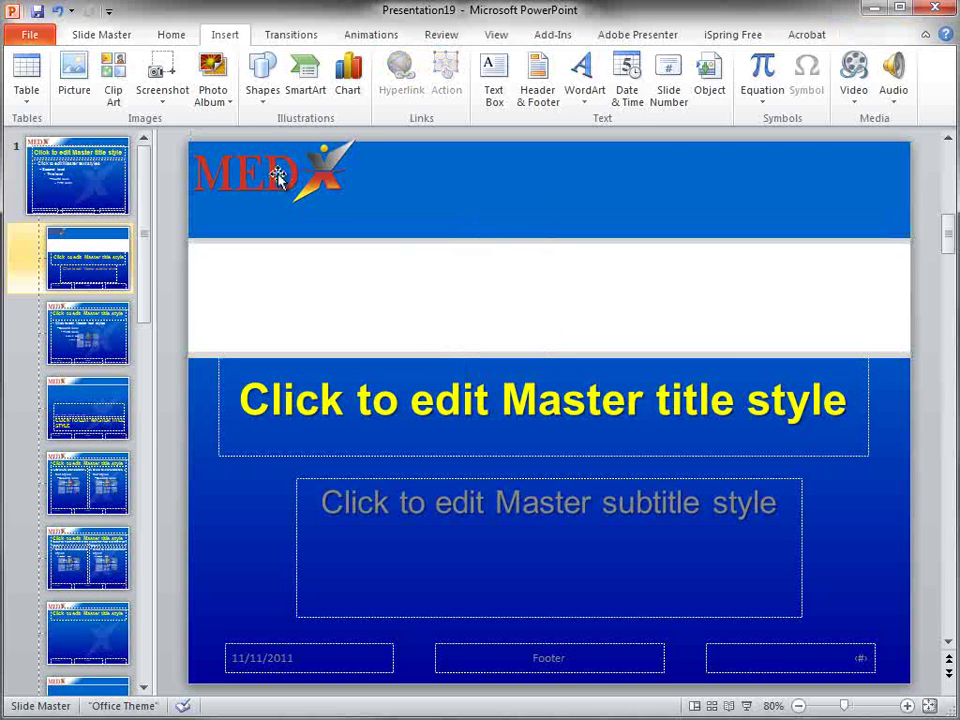
Drag the MedX logo into the white banner, enlarge and centre it, and bring it to front.
drag(278, 178, 452, 304)
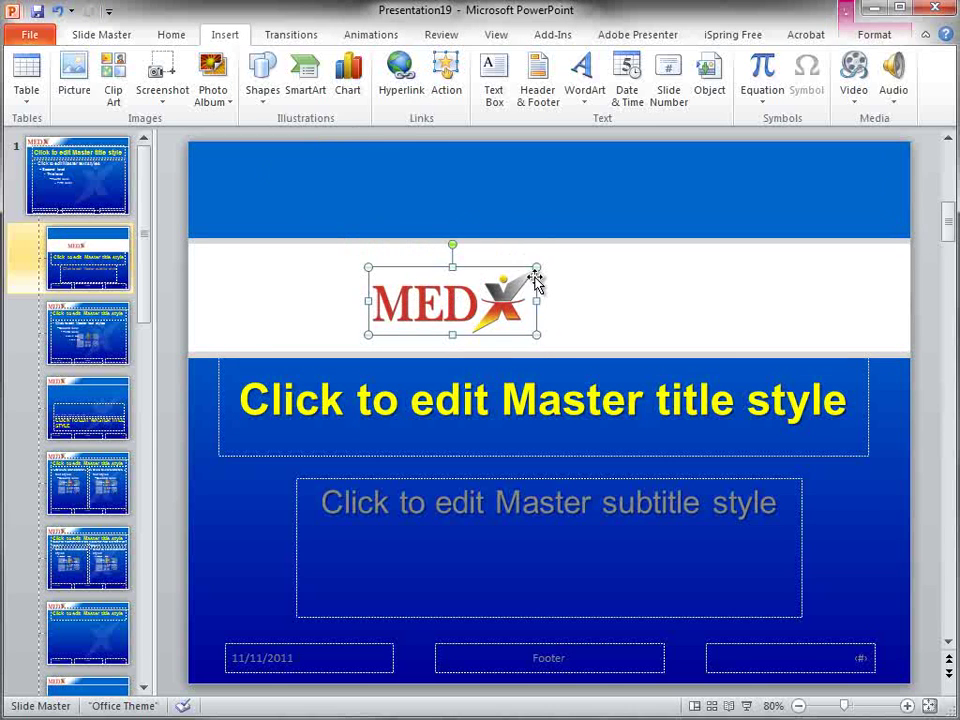
drag(536, 270, 712, 196)
drag(630, 260, 608, 288)
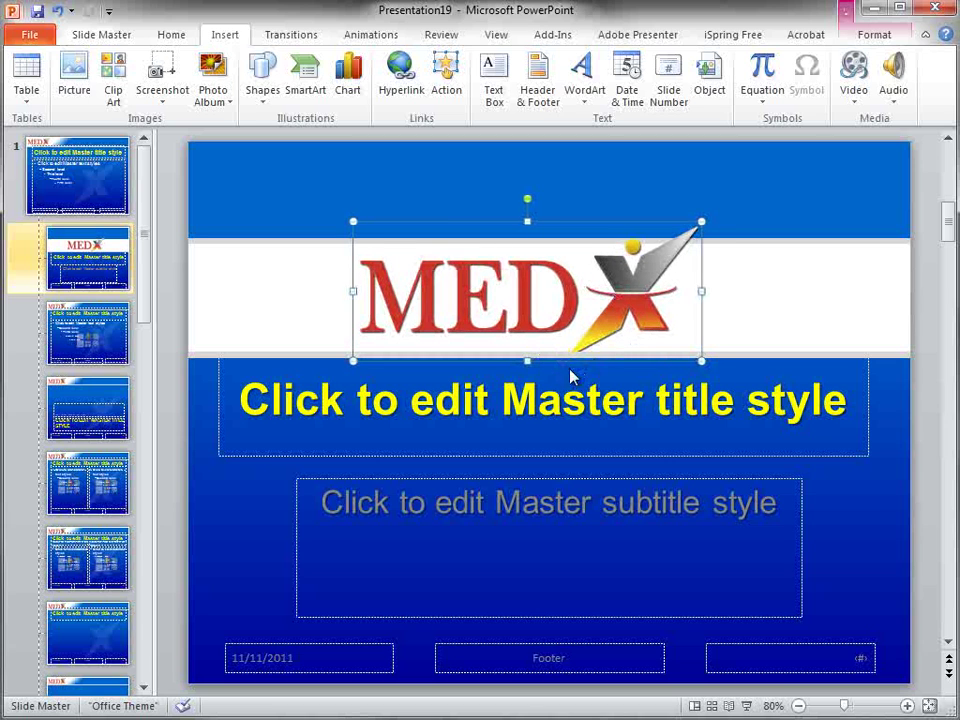
right_click(643, 284)
mouse_move(700, 428)
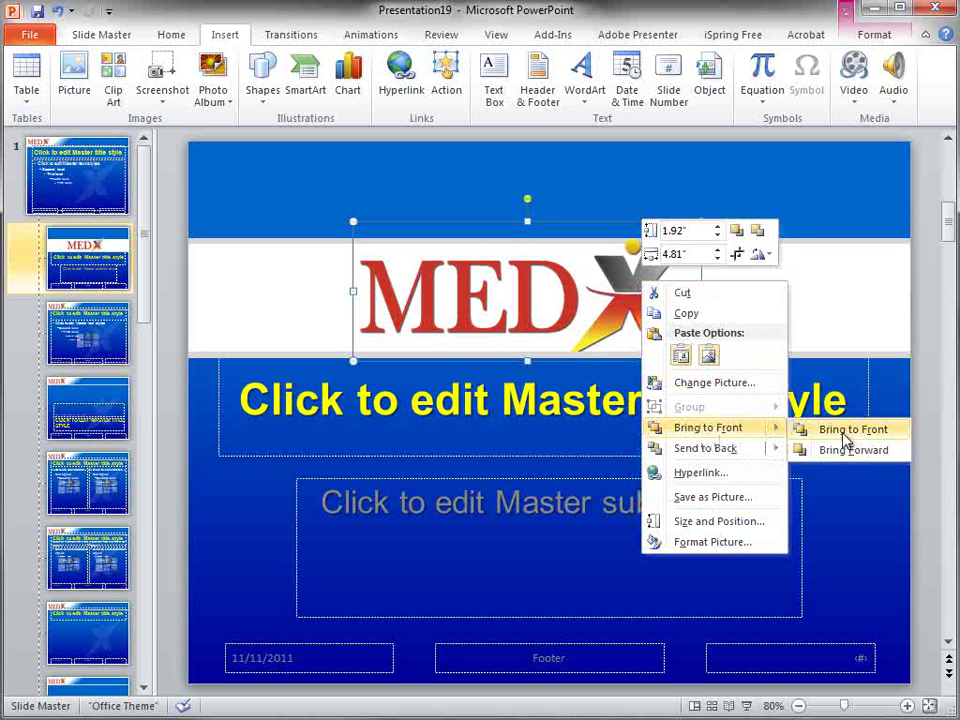
click(850, 430)
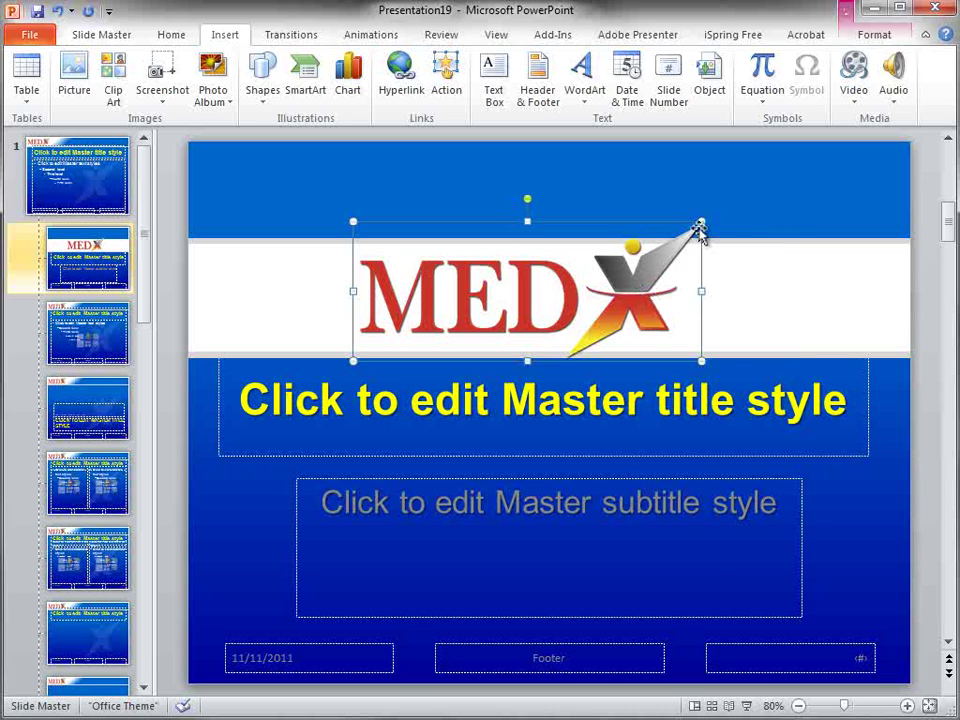
drag(701, 221, 737, 207)
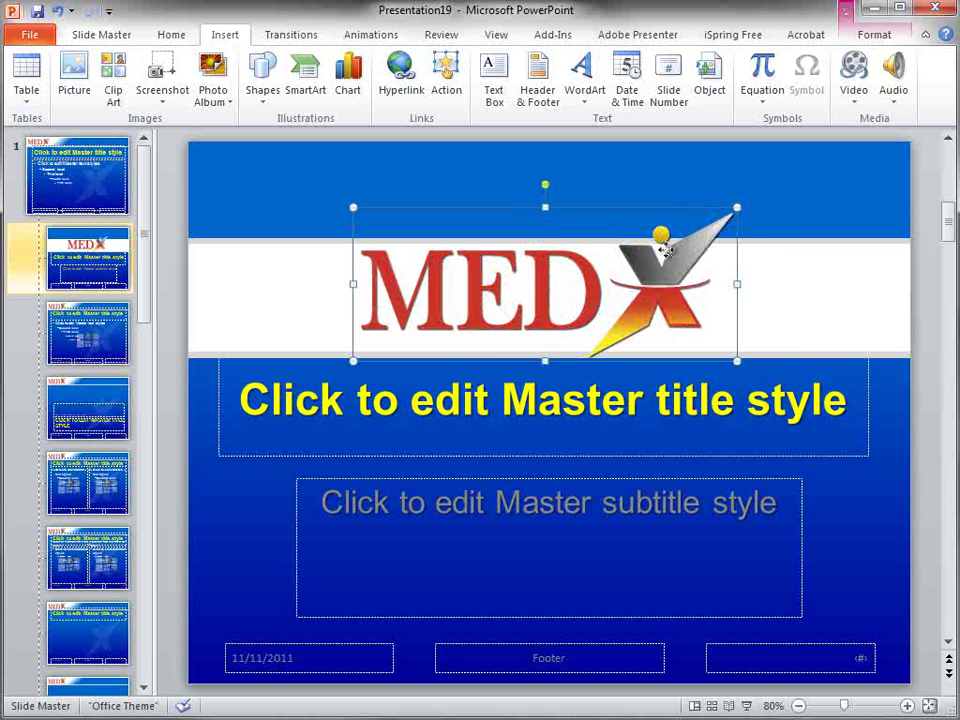
drag(664, 231, 639, 249)
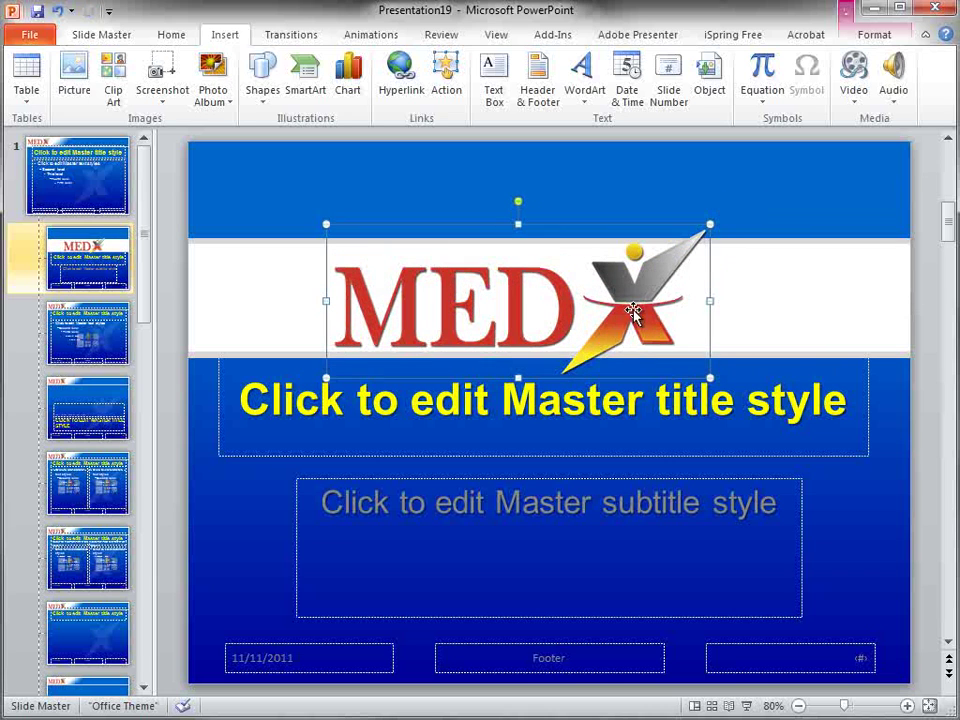
click(930, 281)
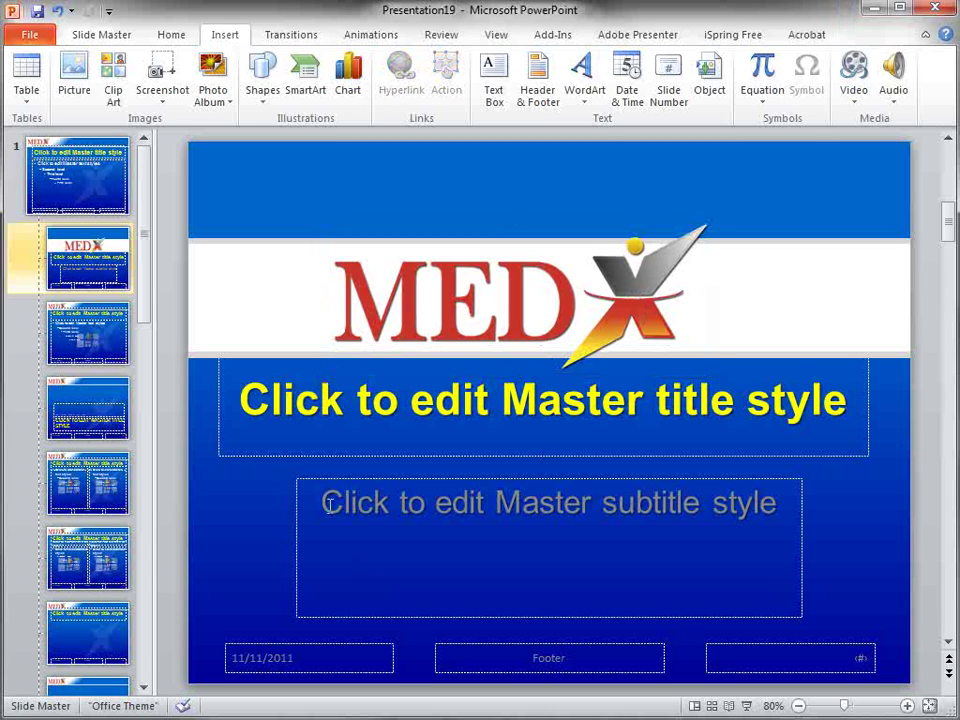
Make the subtitle text white and shift its placeholder up slightly.
drag(330, 503, 780, 502)
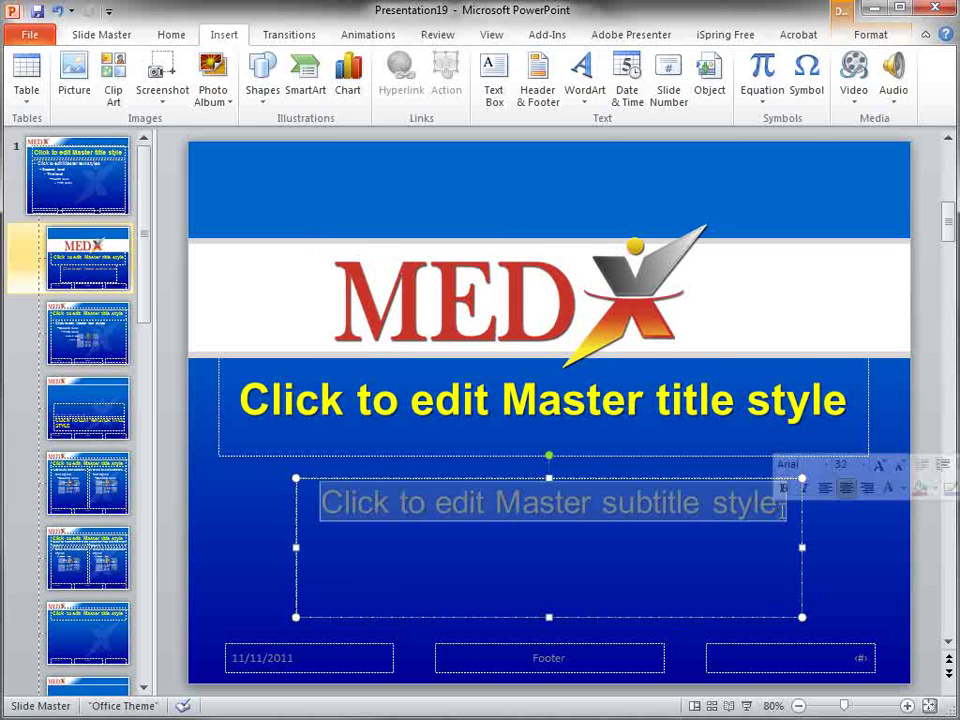
click(887, 489)
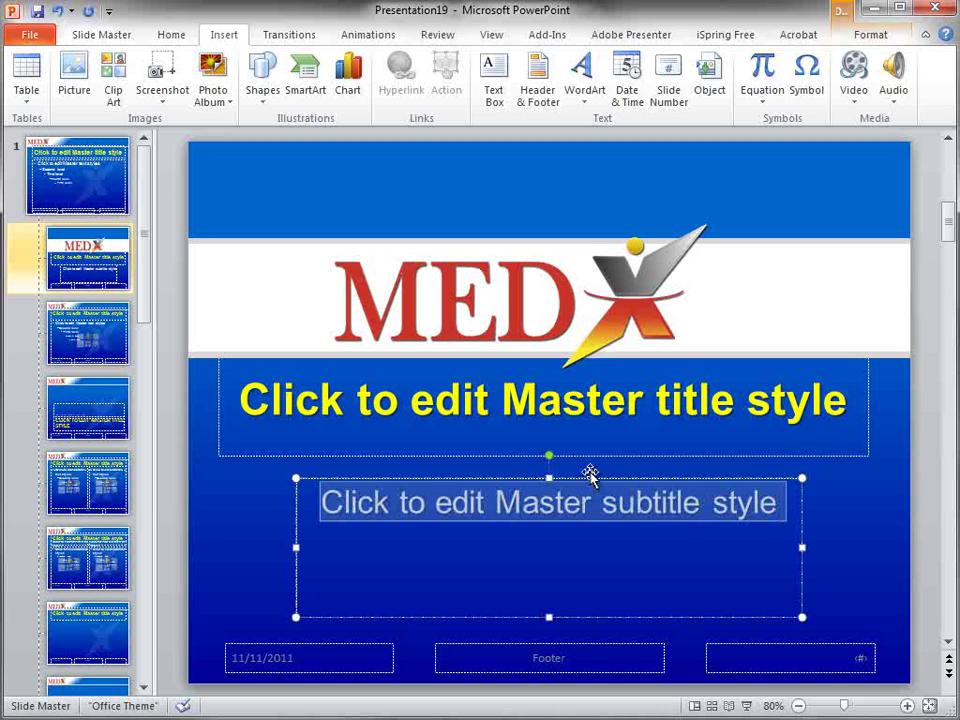
drag(590, 474, 583, 467)
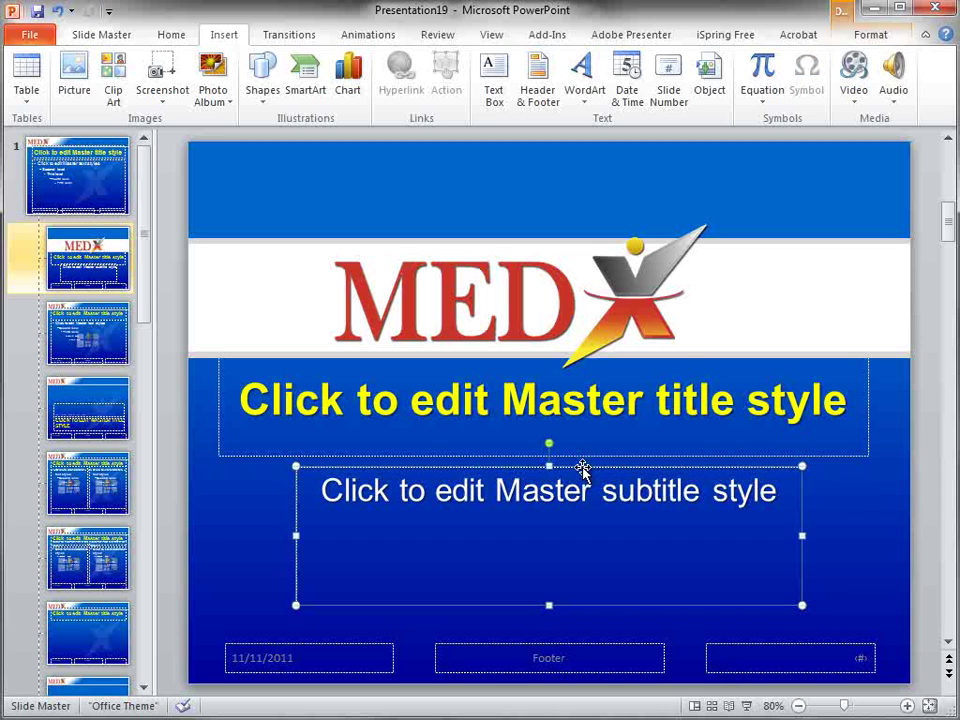
click(172, 258)
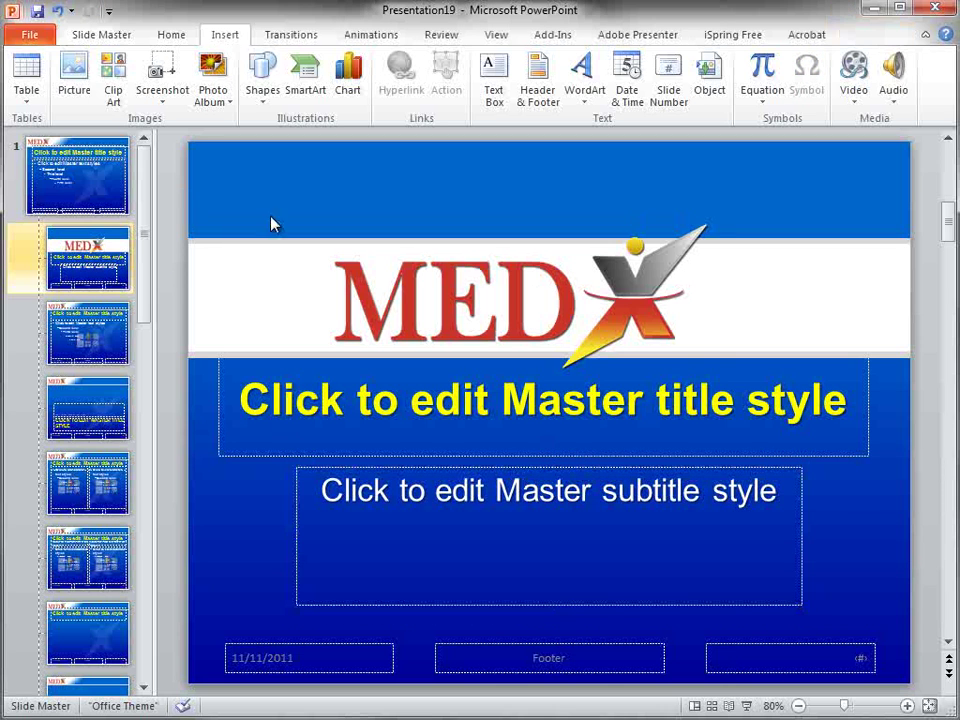
Nudge the banner, logo, title and subtitle slightly down together.
mouse_move(172, 194)
mouse_down()
mouse_move(859, 529)
mouse_move(921, 628)
mouse_up()
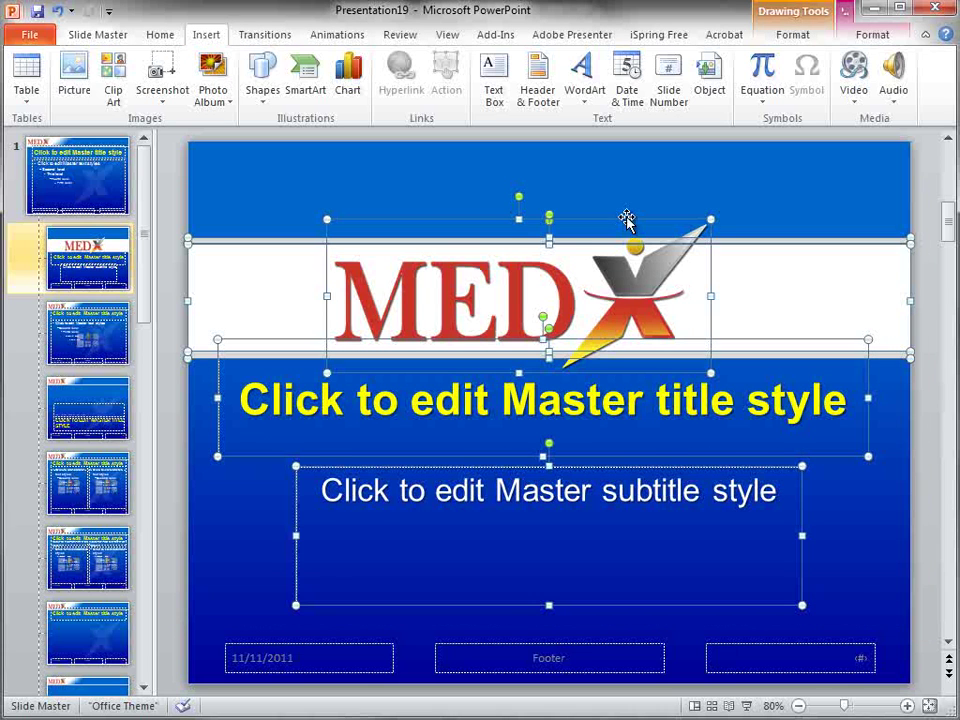
key(Down)
key(Down)
key(Down)
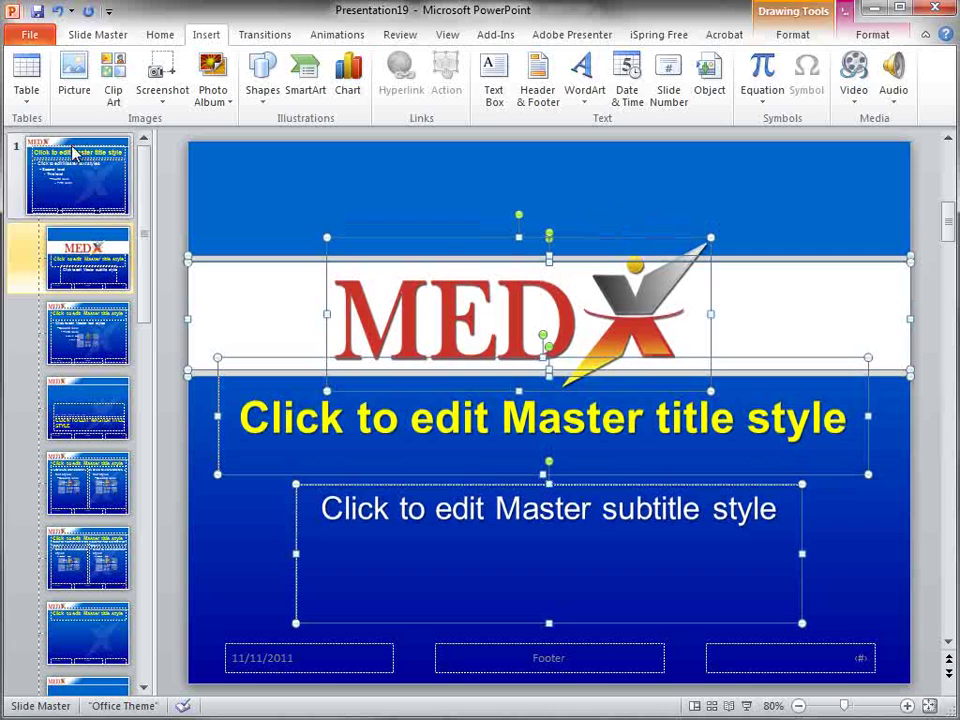
click(240, 489)
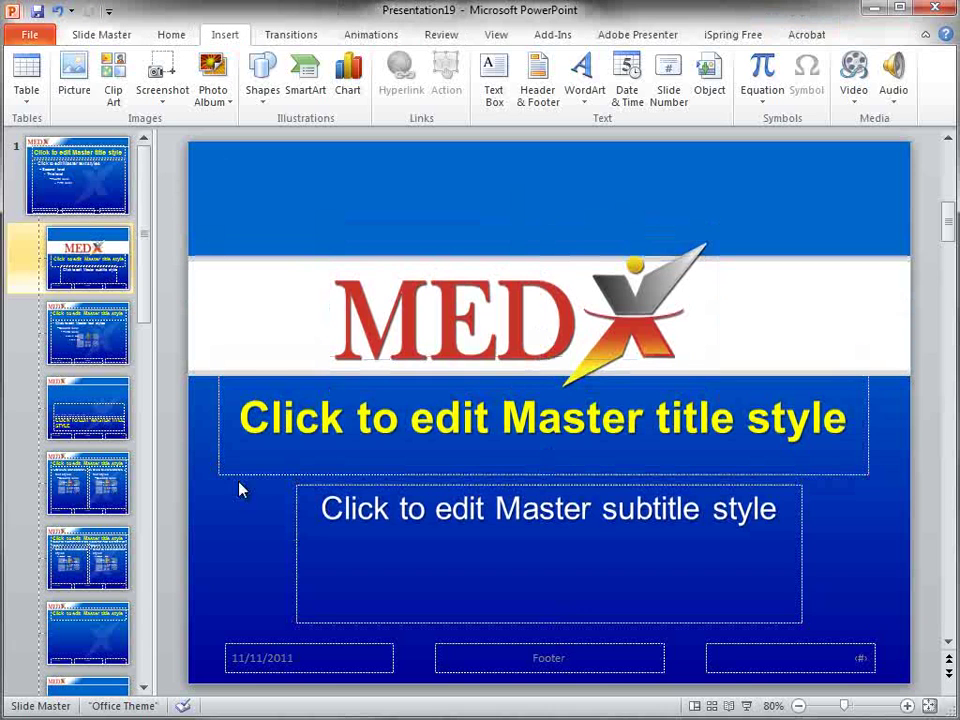
click(202, 374)
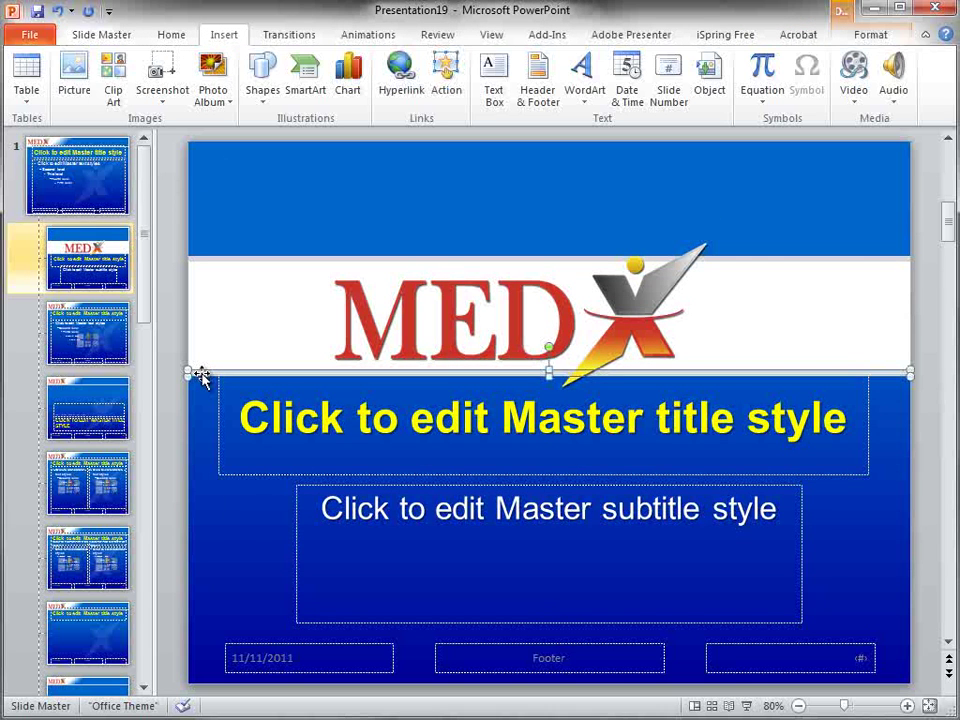
Move the grey line just below the subtitle and give it a white fill.
drag(202, 374, 206, 561)
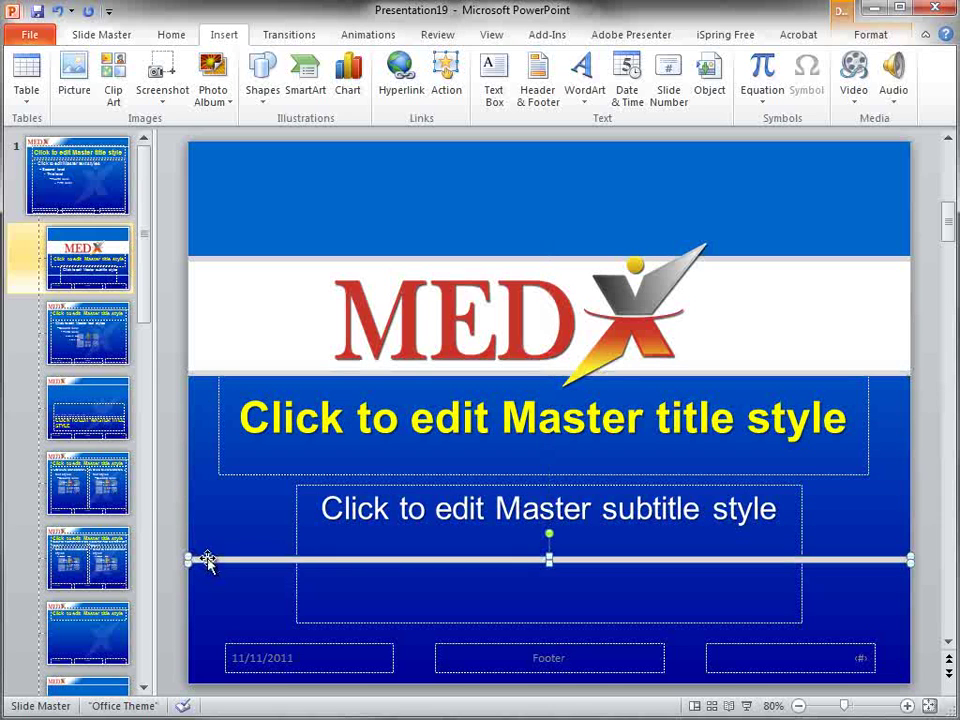
right_click(208, 563)
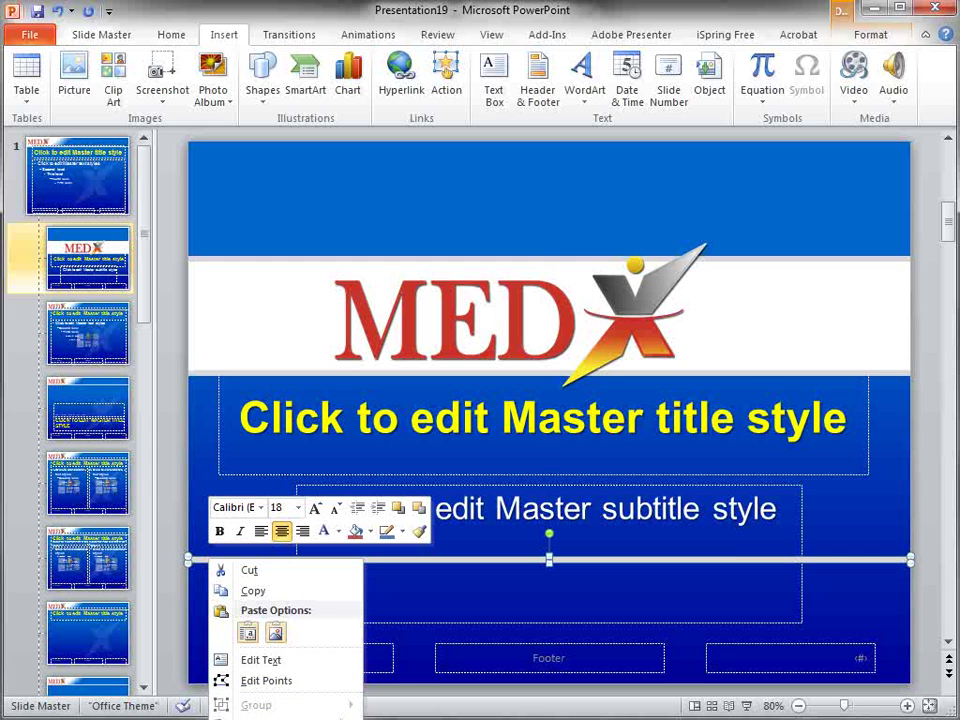
click(275, 715)
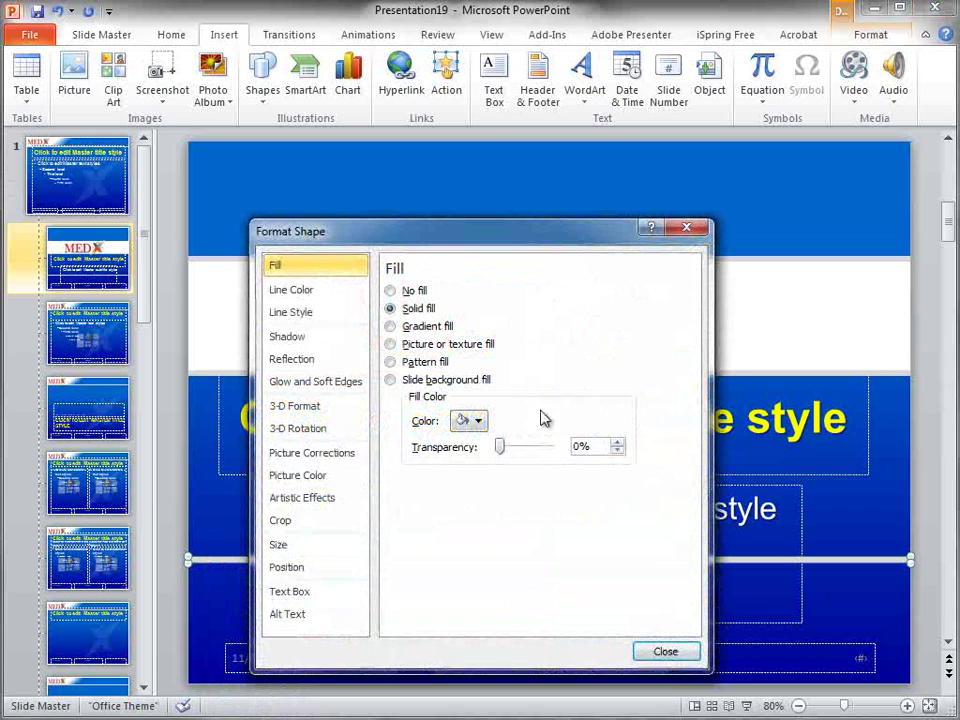
click(482, 421)
click(463, 458)
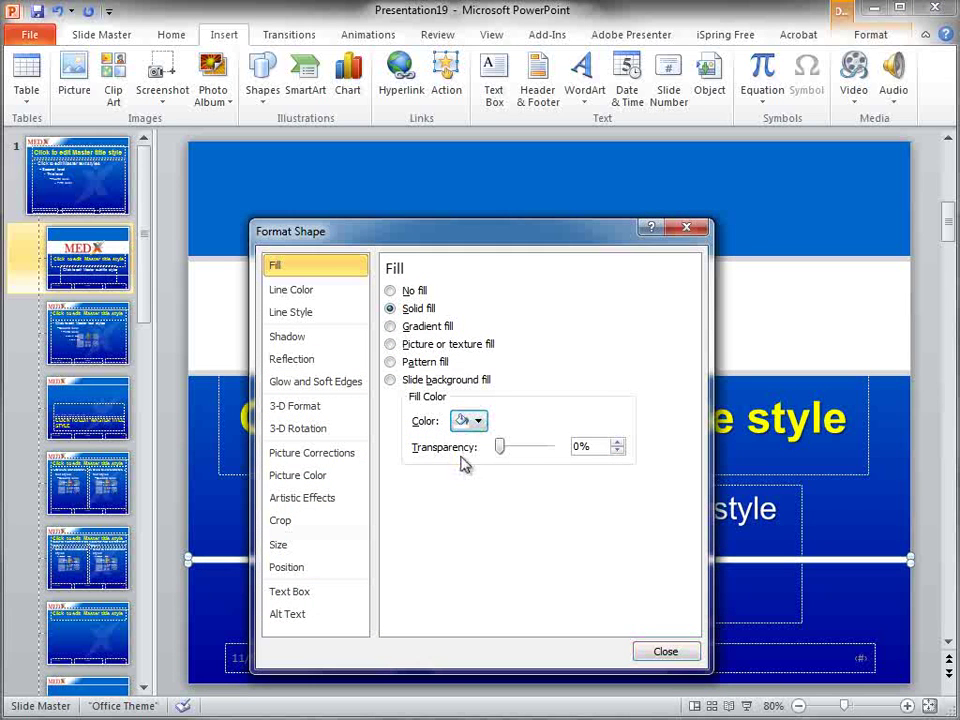
click(672, 650)
click(926, 476)
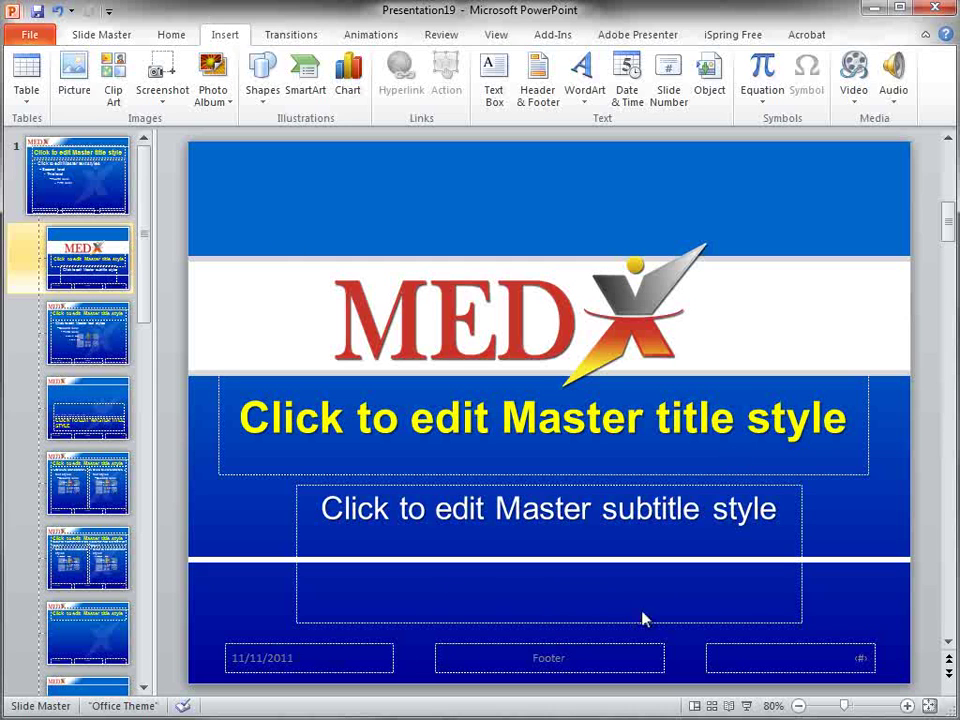
Shrink the subtitle placeholder to end at the white line and nudge the MedX logo right.
click(565, 625)
drag(549, 619, 549, 556)
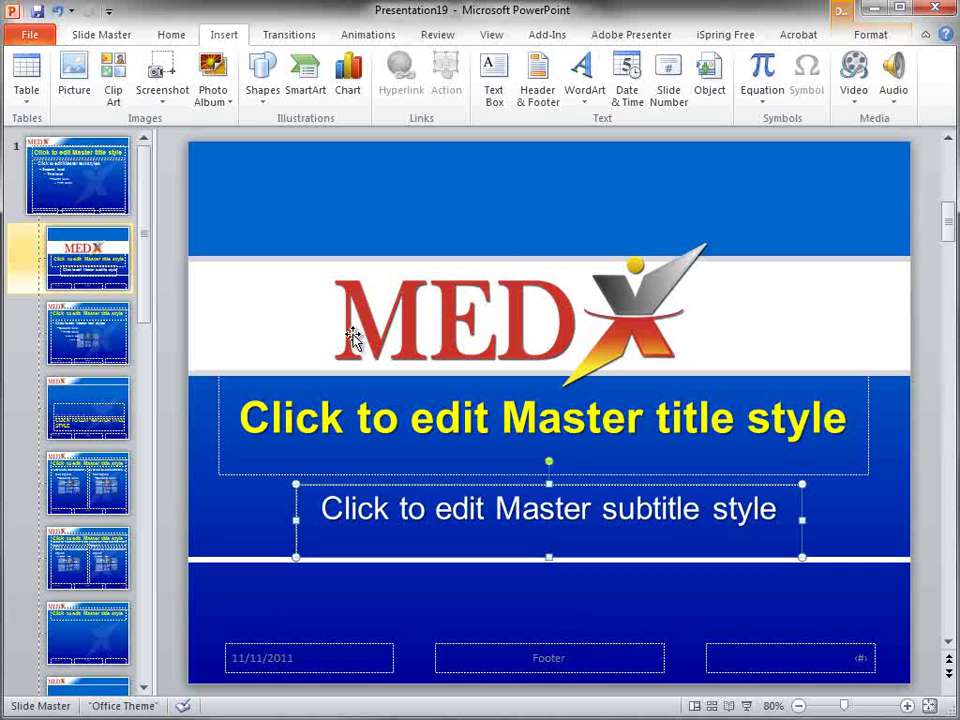
drag(445, 346, 469, 343)
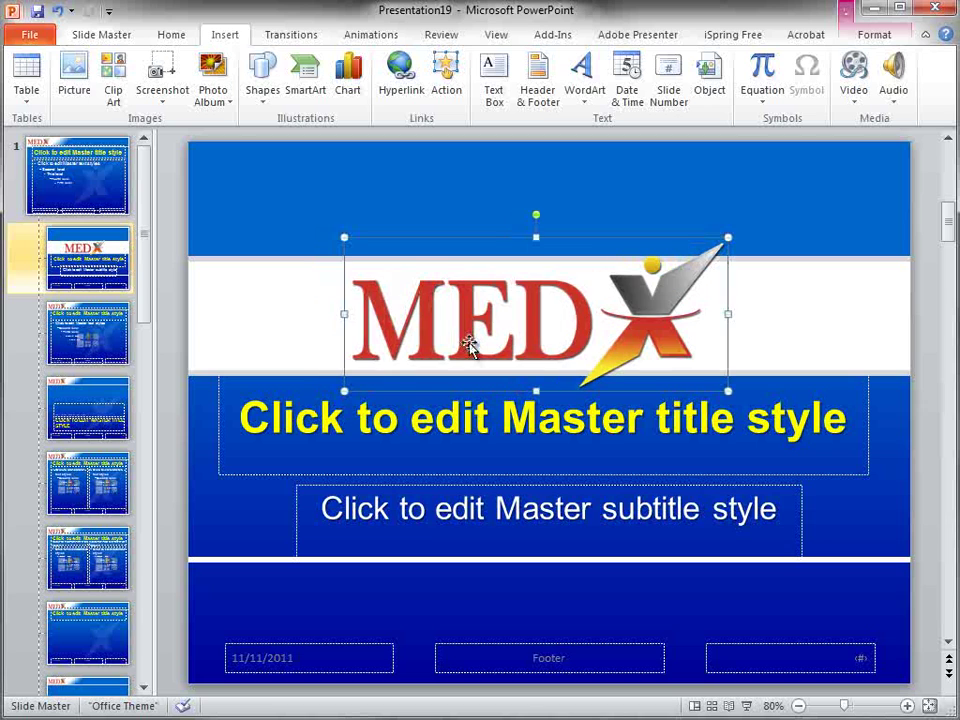
click(456, 147)
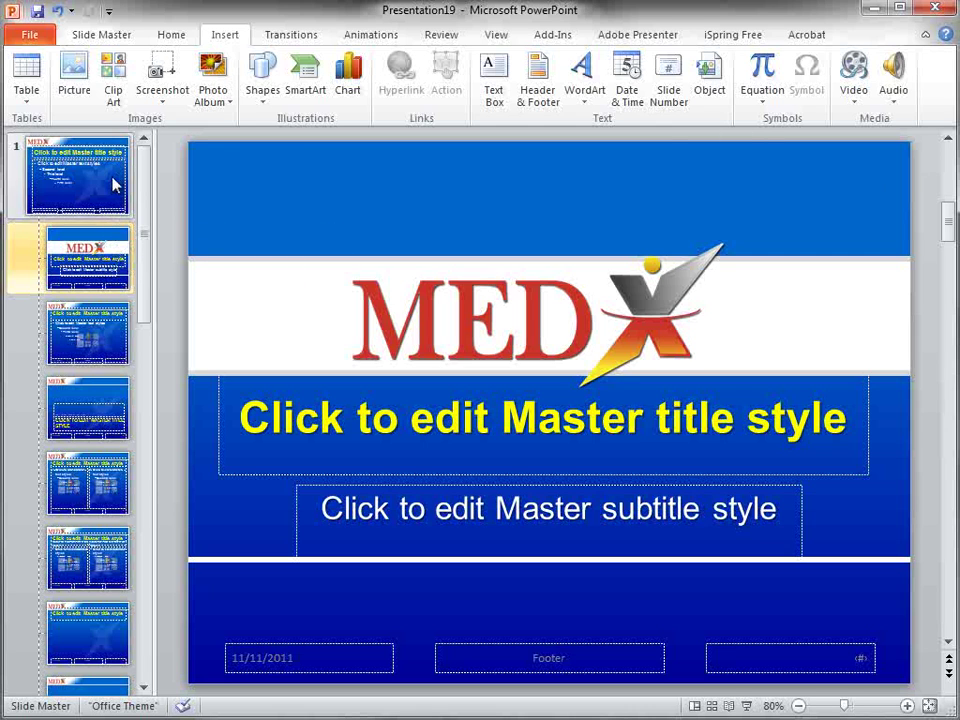
Close Master View, add a Title and Content slide 2, then review slides 1 and 2.
click(88, 37)
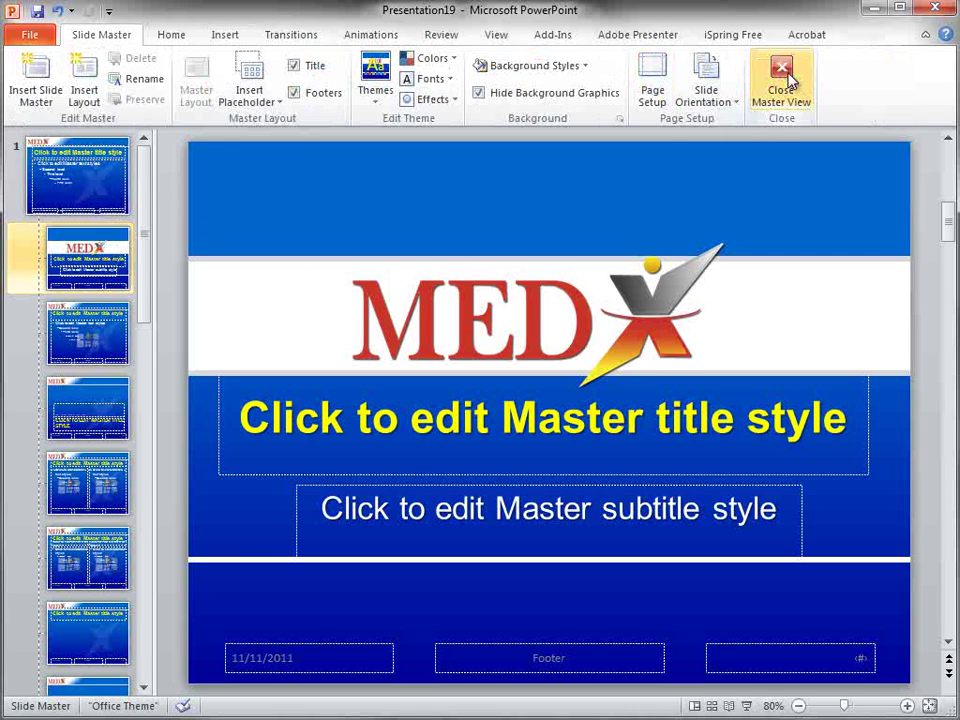
click(783, 72)
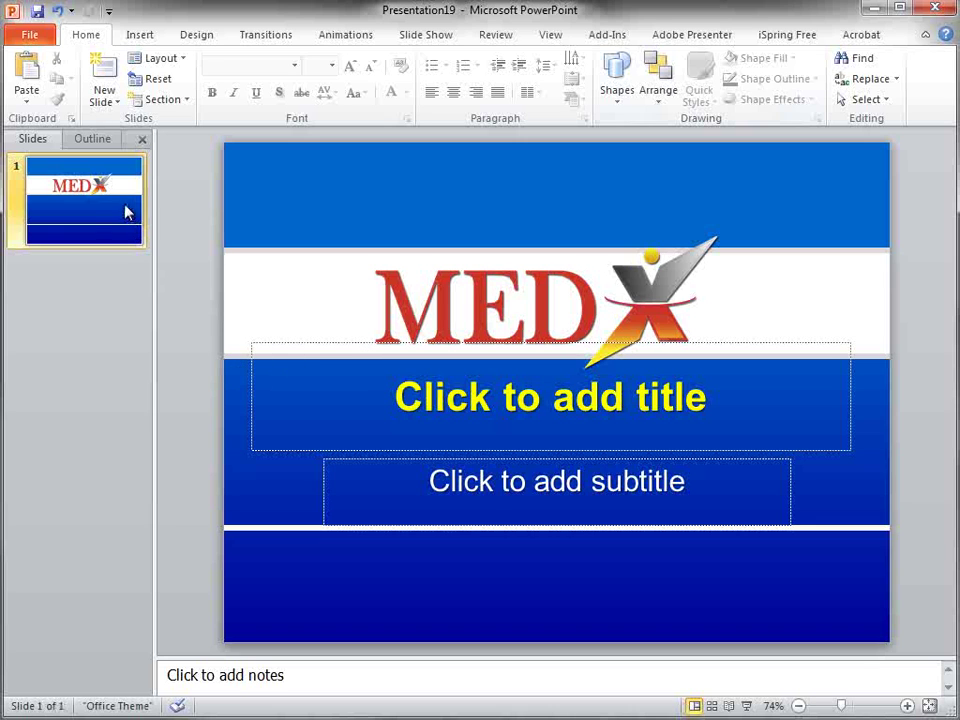
click(110, 76)
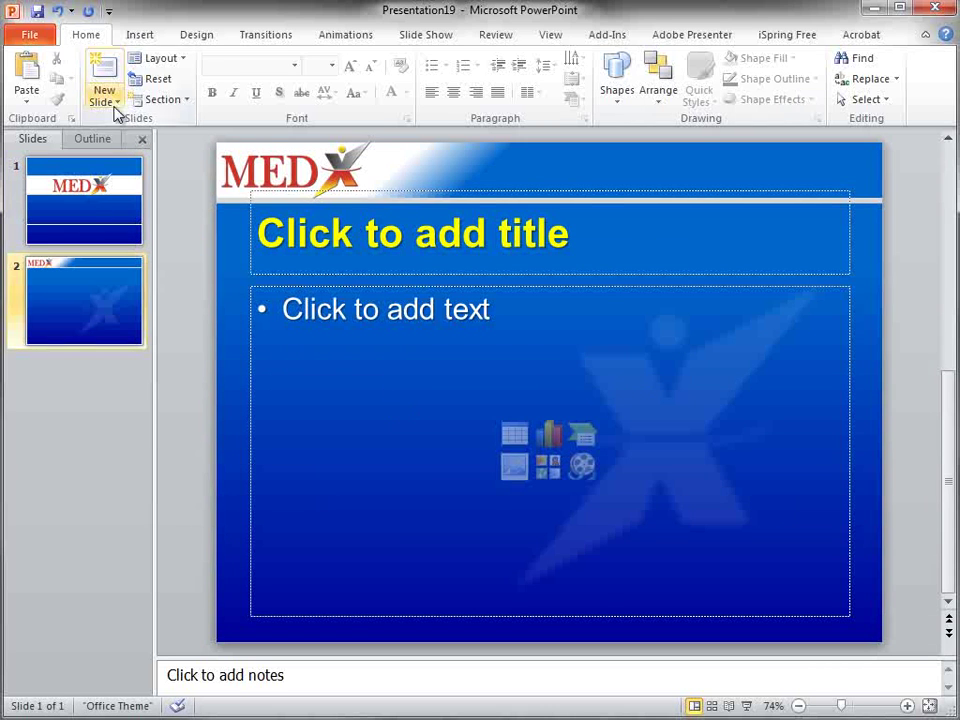
click(107, 210)
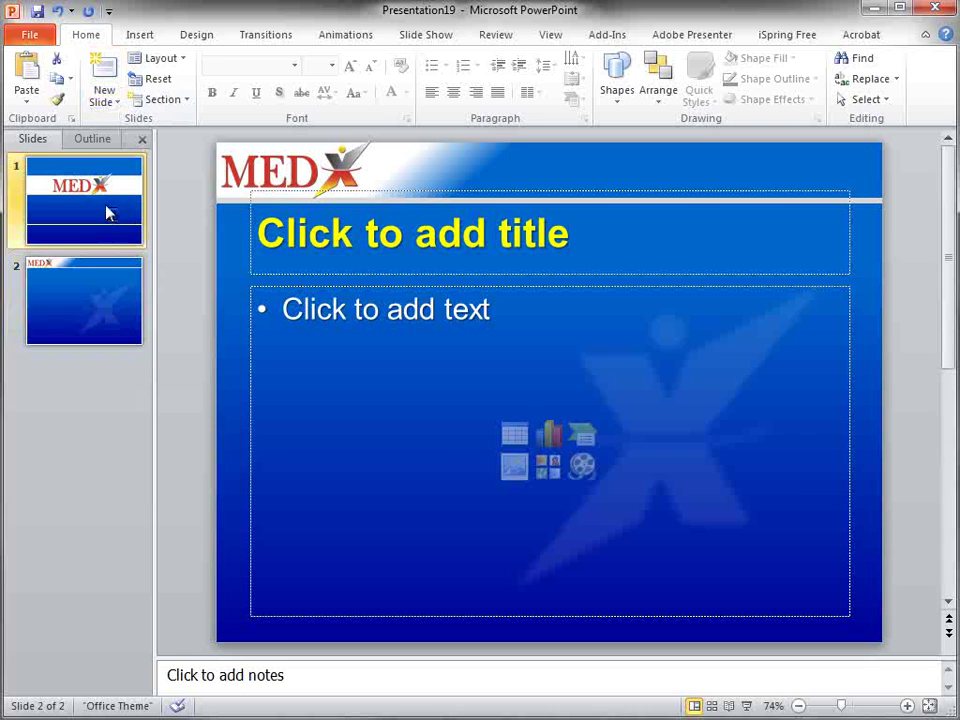
click(103, 281)
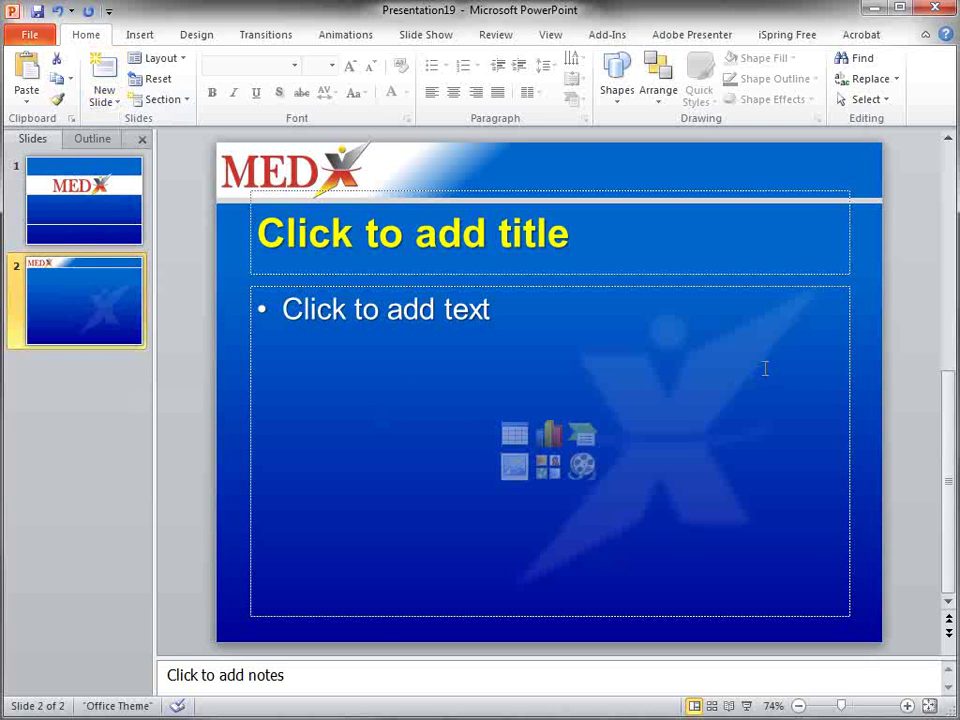